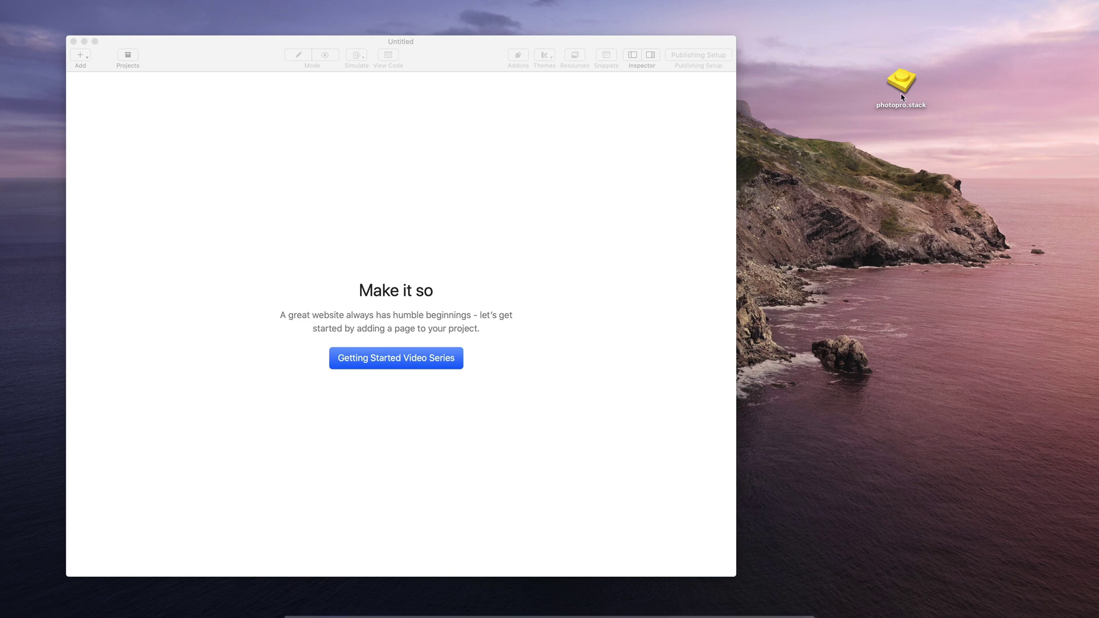
# - Install the photopro.stack file from the desktop into RapidWeaver as an addon
pyautogui.moveTo(355, 616)
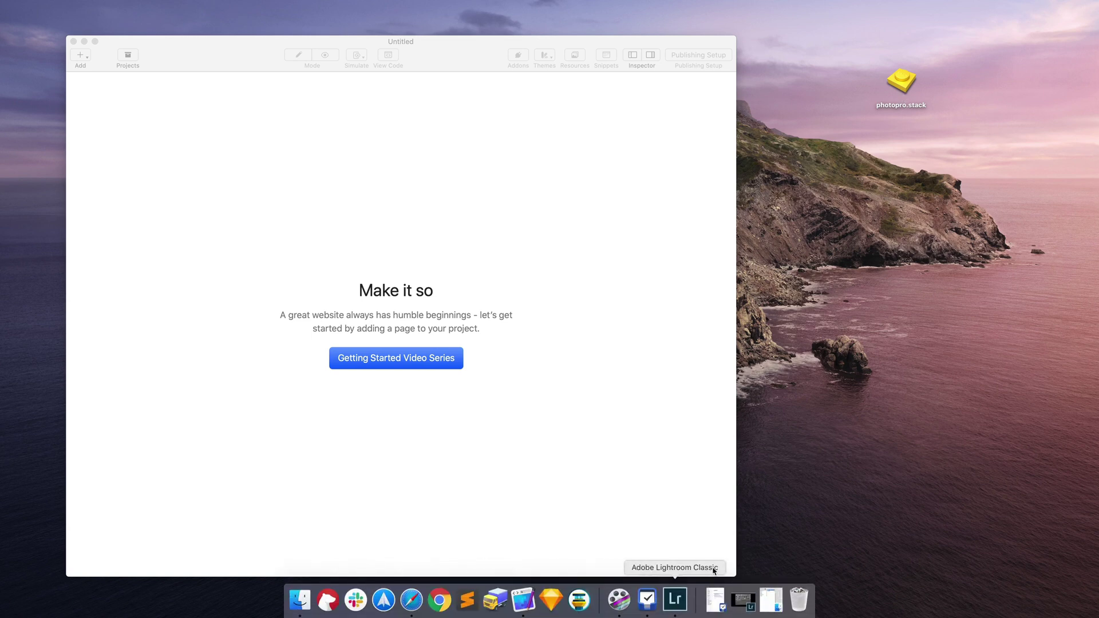
pyautogui.click(903, 82)
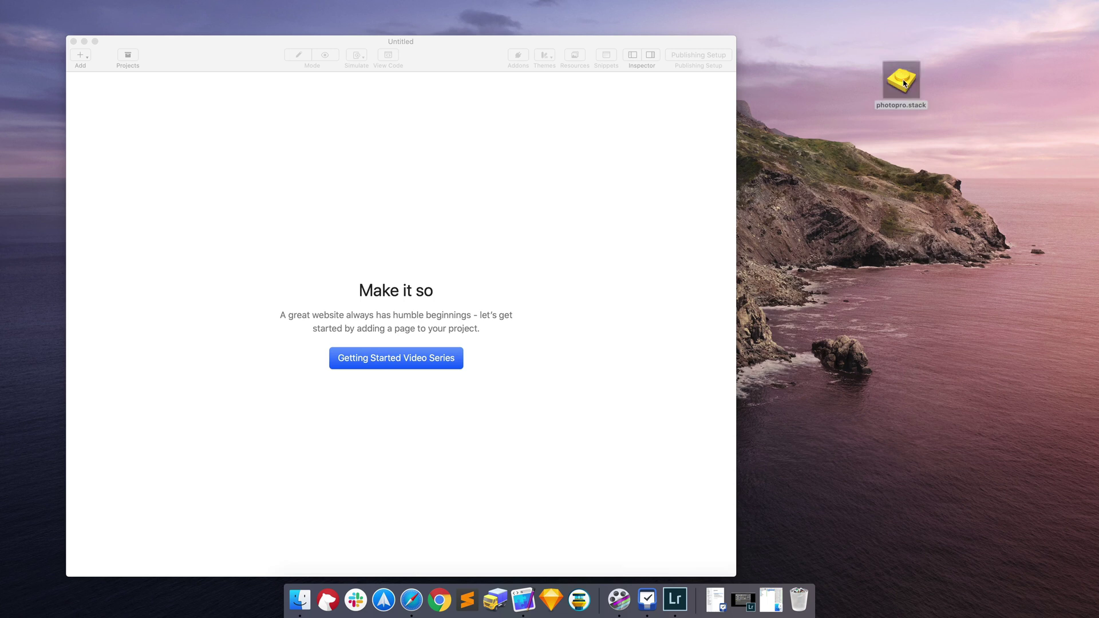
pyautogui.moveTo(903, 84); pyautogui.dragTo(524, 608)
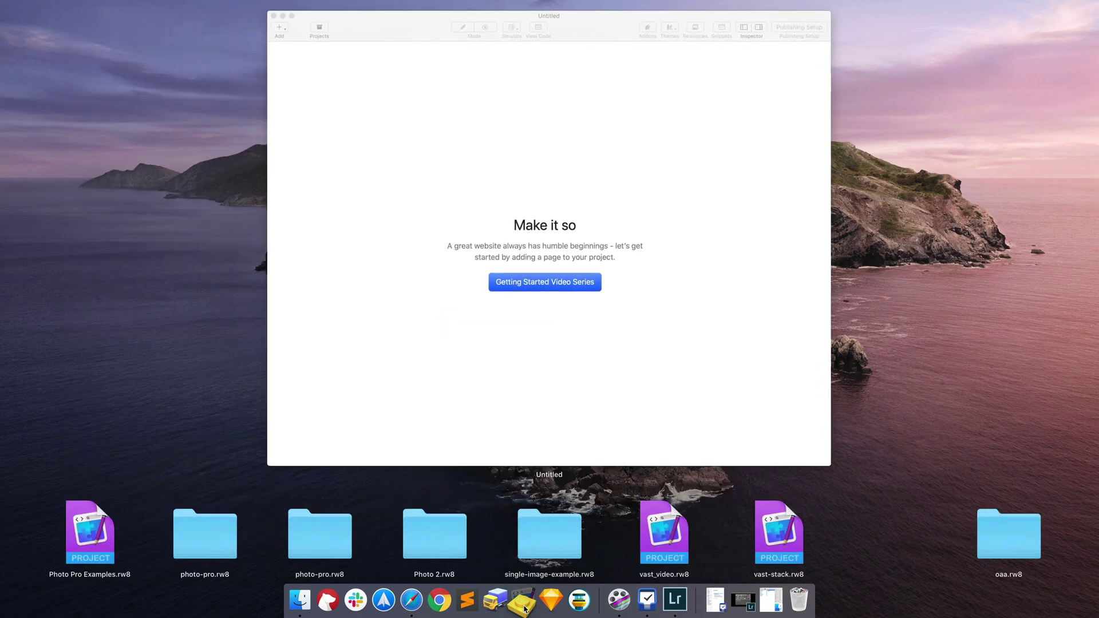
pyautogui.click(937, 335)
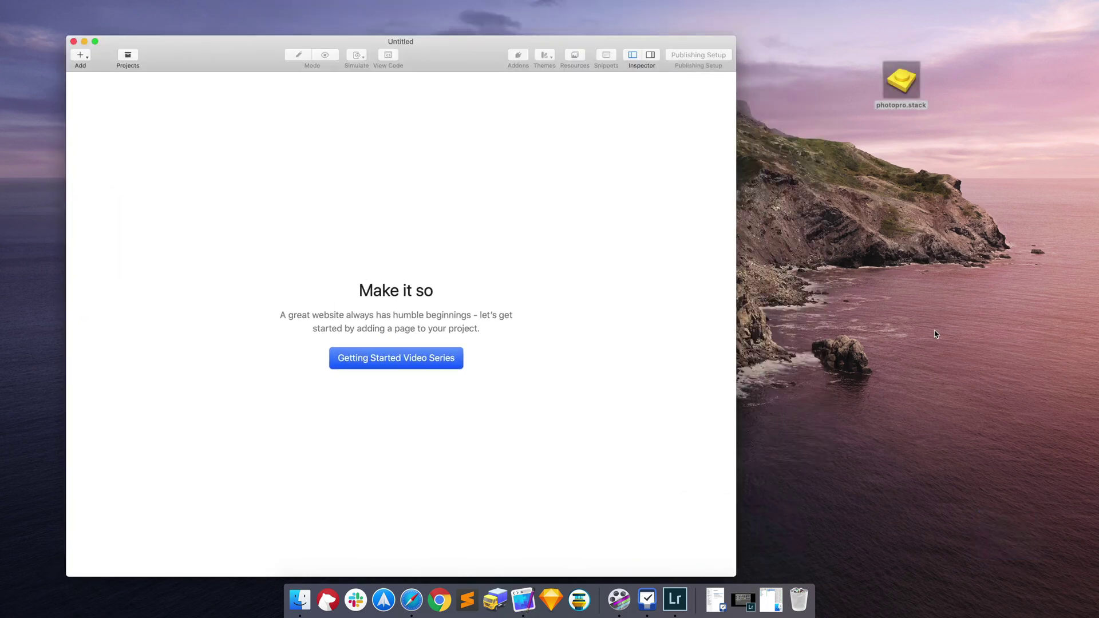
pyautogui.moveTo(902, 81); pyautogui.dragTo(524, 606)
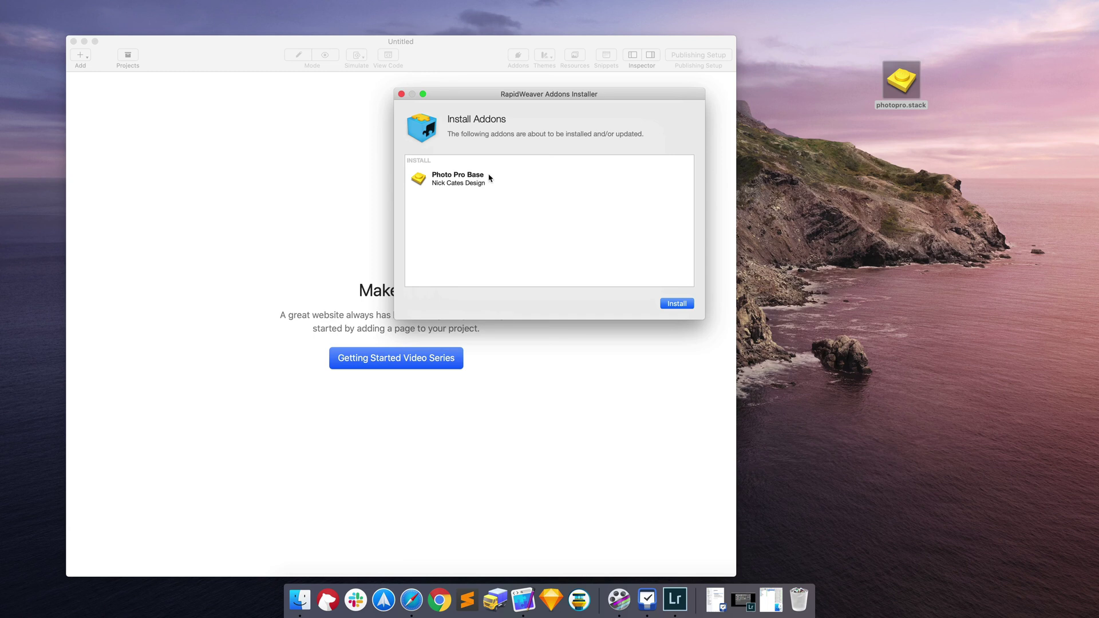
pyautogui.click(683, 303)
pyautogui.press('Return')
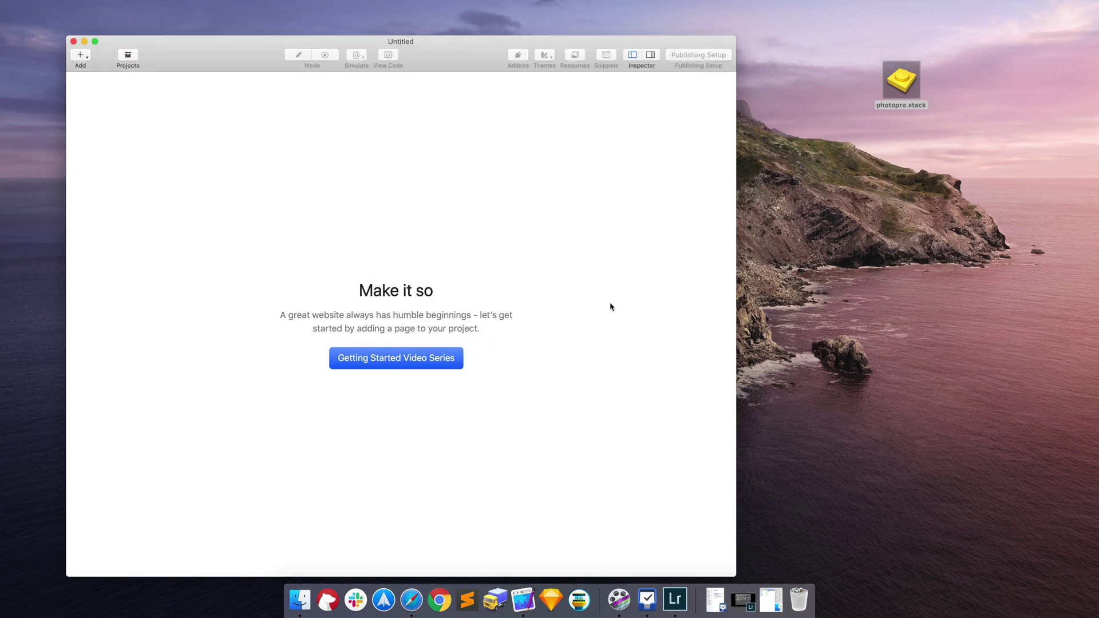
# - Add a Stacks page to the project, move the photopro.stack file out of the way and enlarge the project window
pyautogui.click(81, 57)
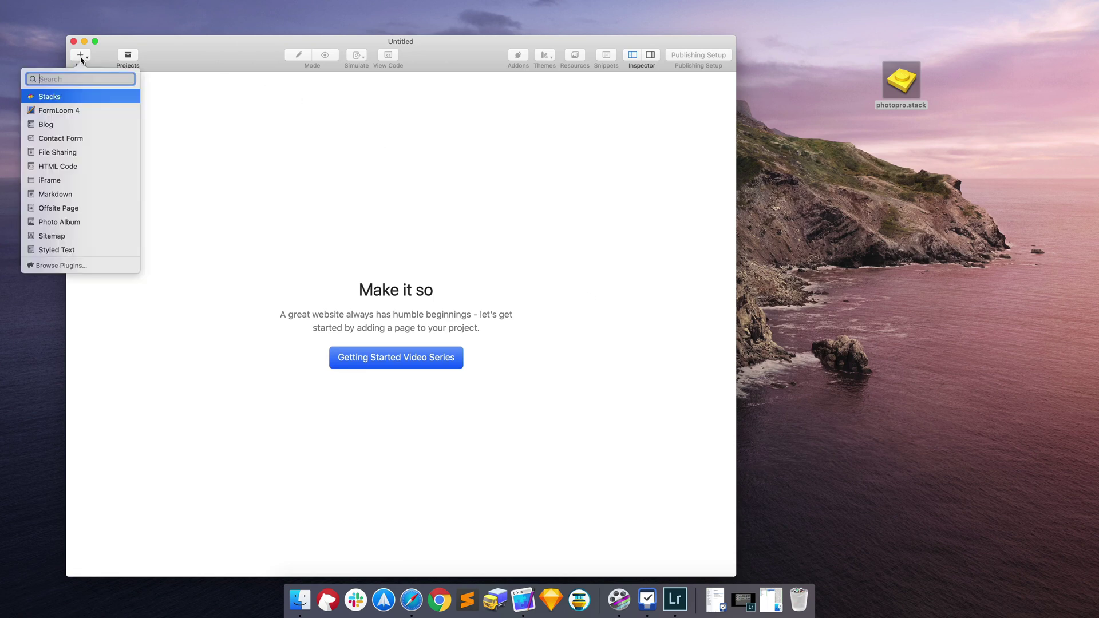
pyautogui.click(60, 97)
pyautogui.moveTo(909, 83); pyautogui.dragTo(1052, 541)
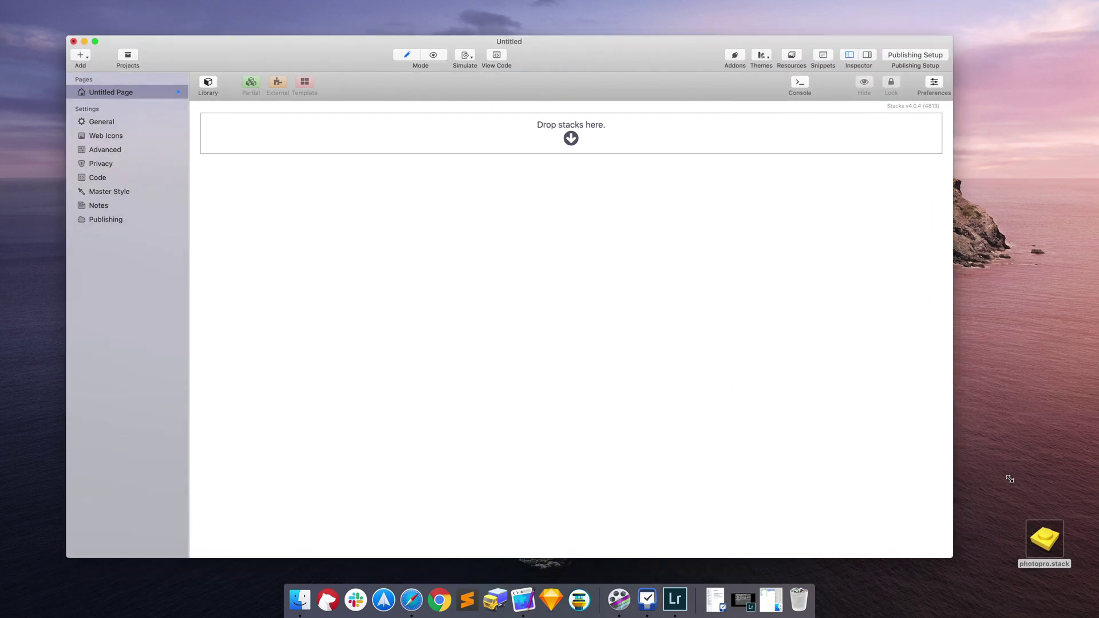
pyautogui.click(689, 49)
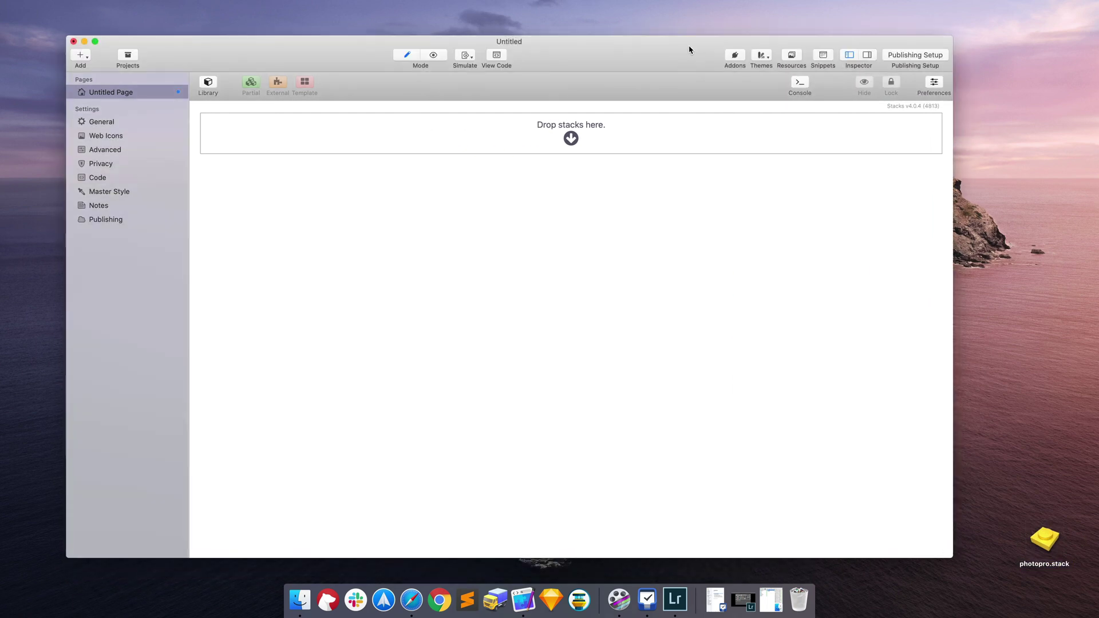
# - Search the Stacks Library for "photo" and add the Photo Pro Base stack to the empty page
pyautogui.click(208, 82)
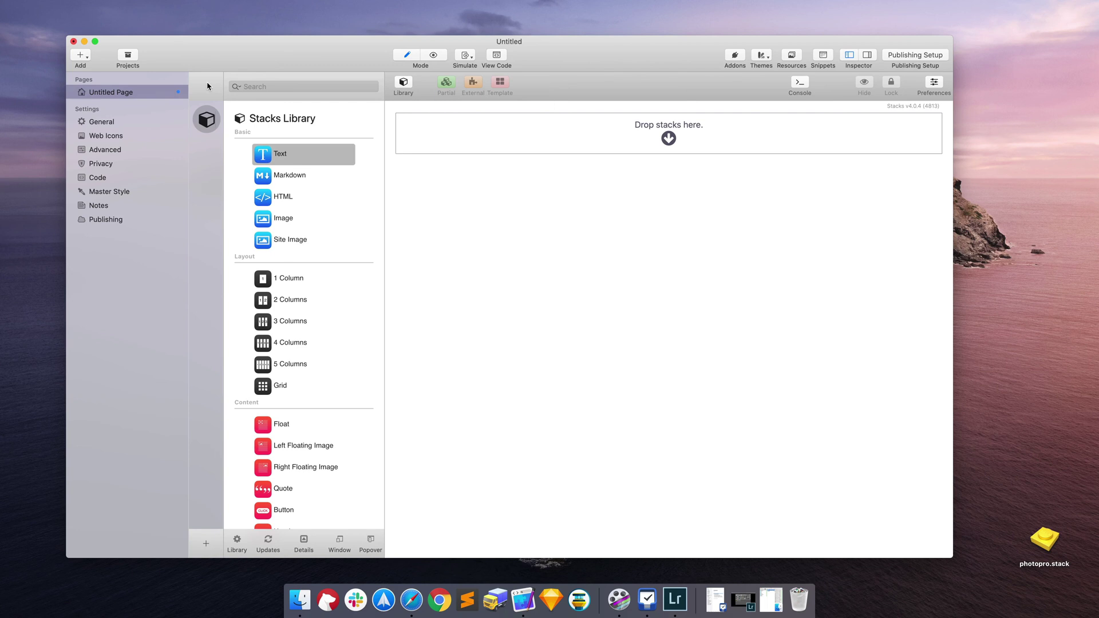
pyautogui.click(264, 86)
pyautogui.write('photo')
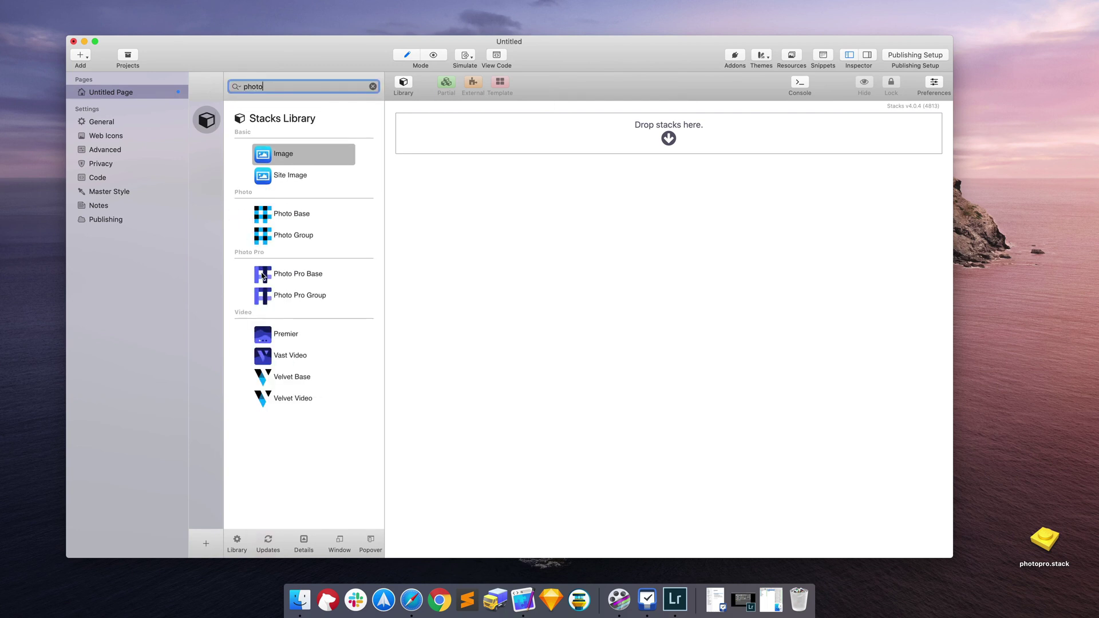
pyautogui.click(264, 277)
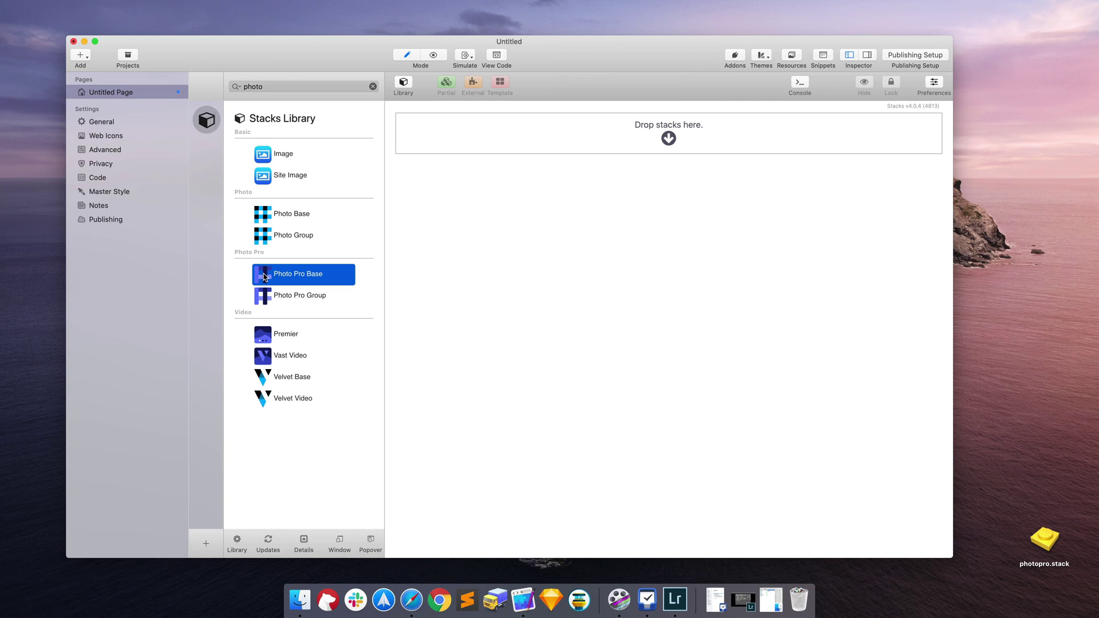
pyautogui.moveTo(264, 277); pyautogui.dragTo(476, 136)
pyautogui.click(483, 167)
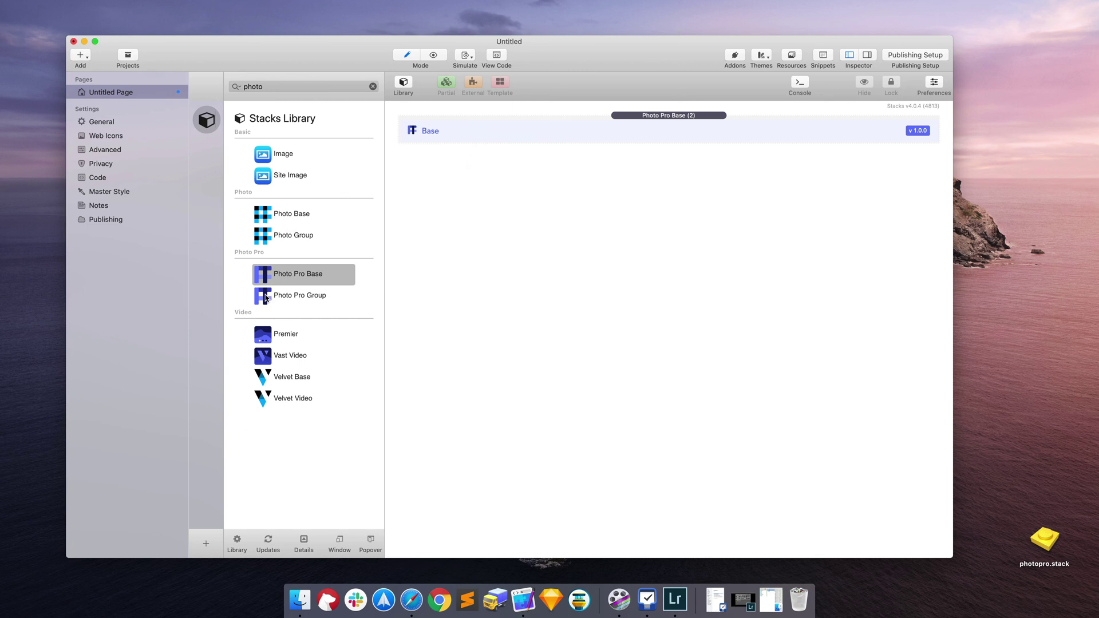
# - Add a Photo Pro Group stack below the Base stack and close the Stacks Library
pyautogui.moveTo(265, 298); pyautogui.dragTo(458, 235)
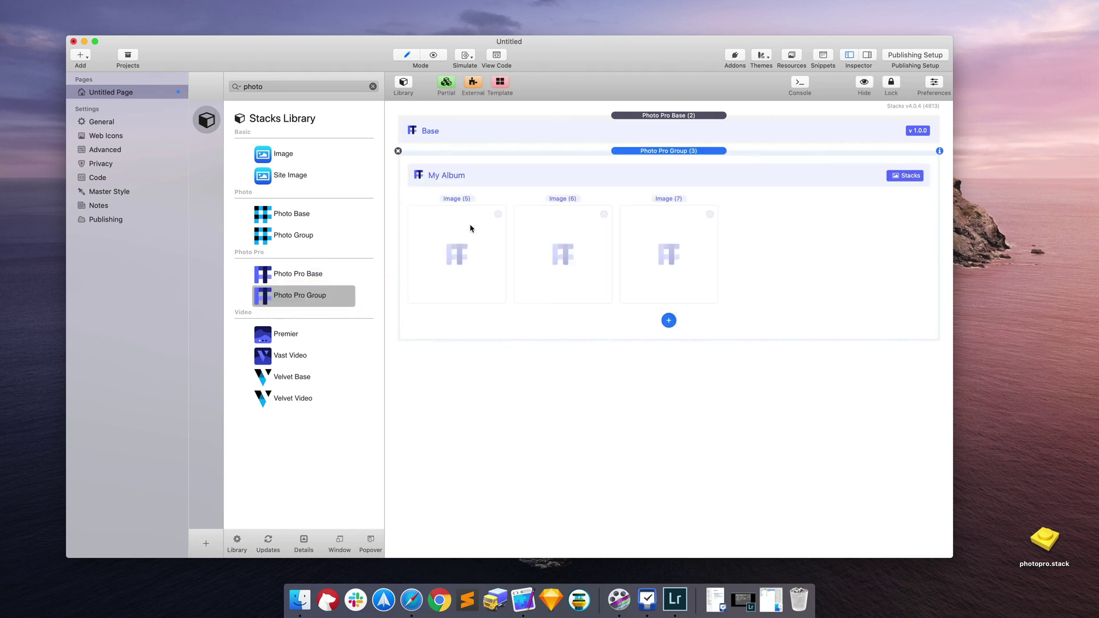
pyautogui.click(401, 85)
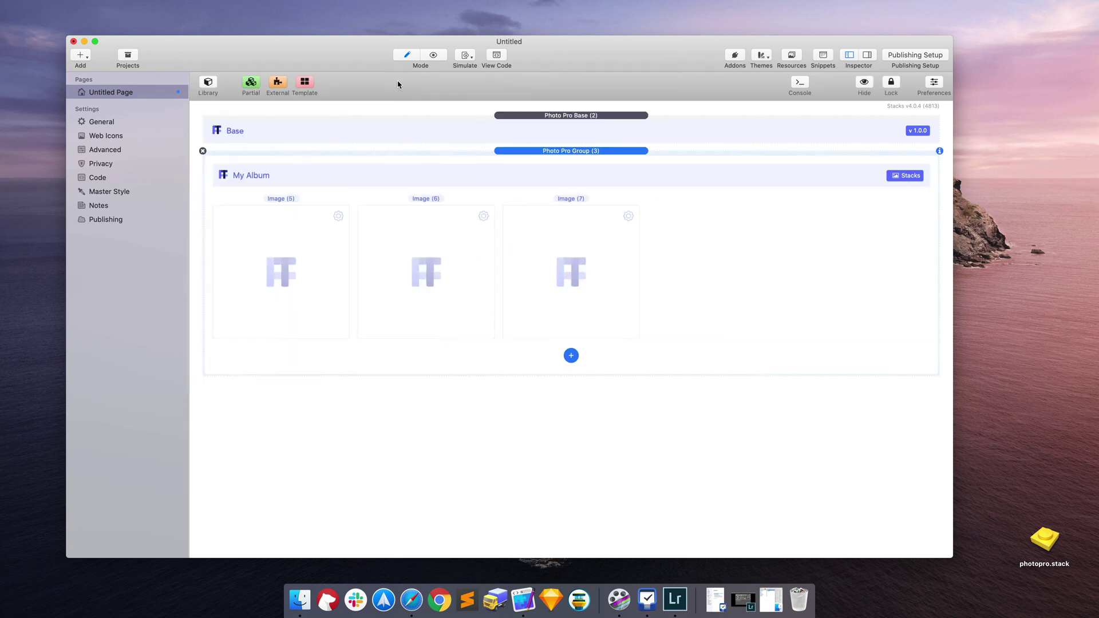
pyautogui.click(400, 456)
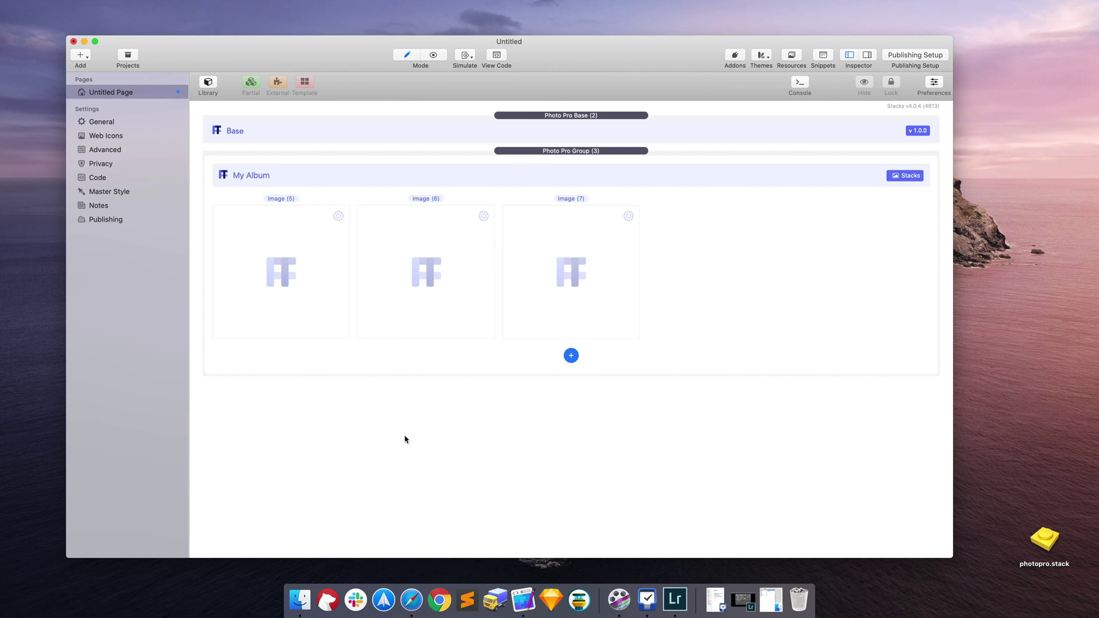
# - Add five extra image placeholders to the My Album group after the three default ones
pyautogui.click(315, 292)
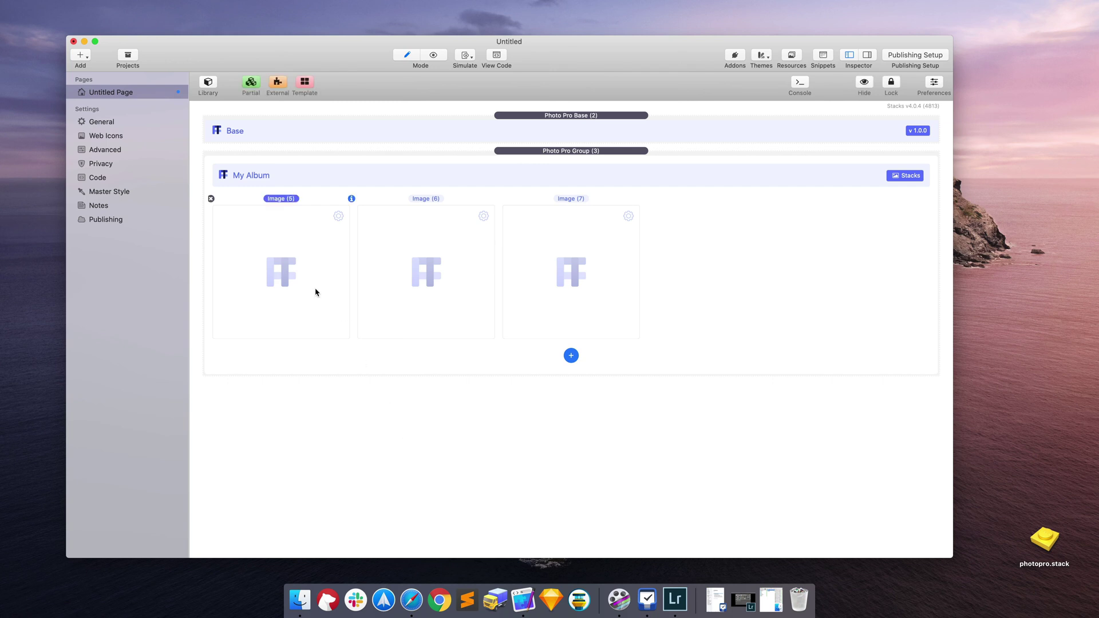
pyautogui.click(426, 274)
pyautogui.click(561, 277)
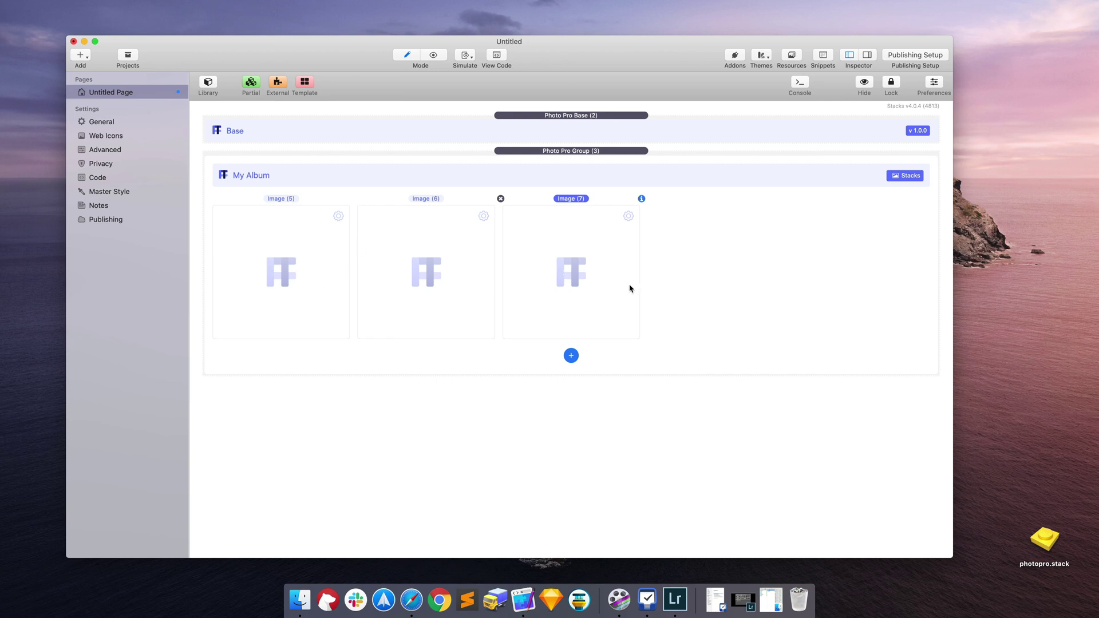
pyautogui.click(570, 356)
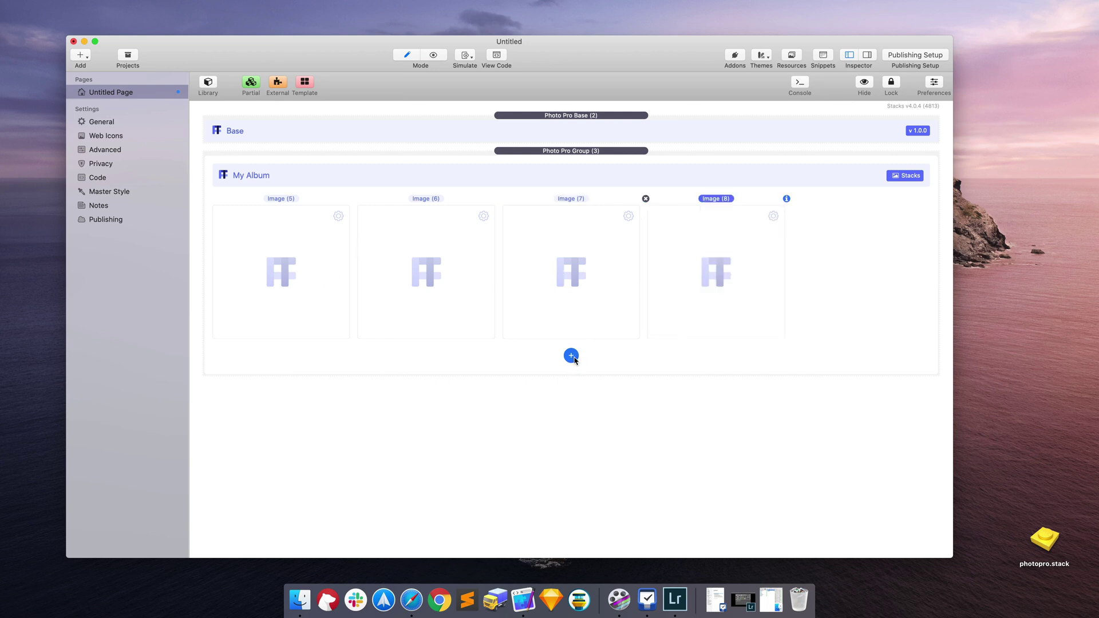
pyautogui.click(572, 357)
pyautogui.click(572, 357)
pyautogui.click(572, 508)
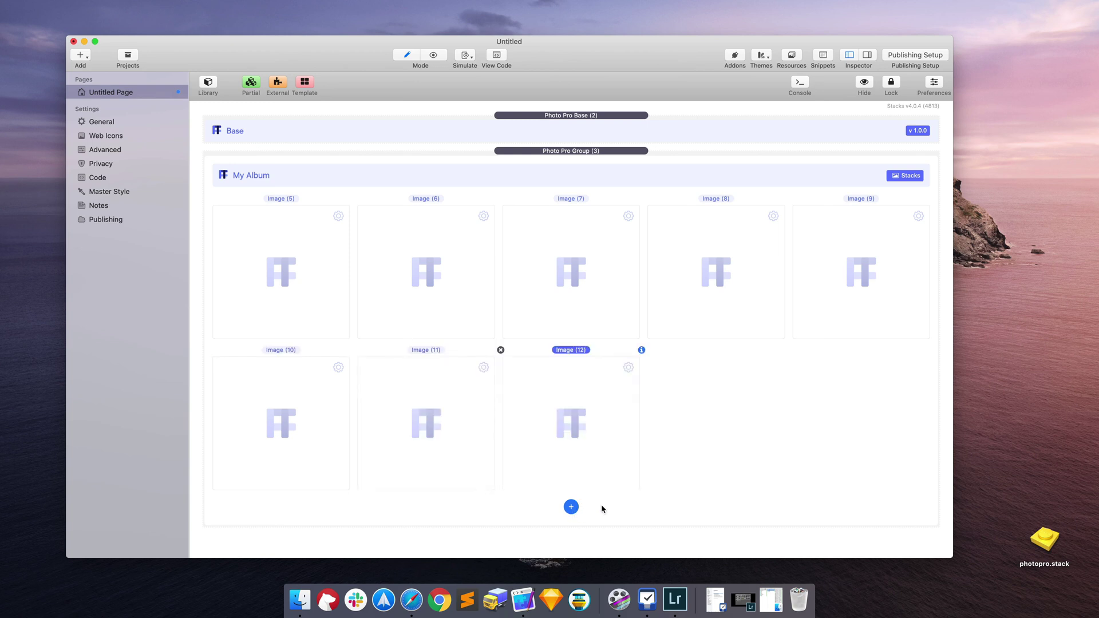
# - Delete the five extra image placeholders from the My Album group
pyautogui.click(356, 349)
pyautogui.click(198, 349)
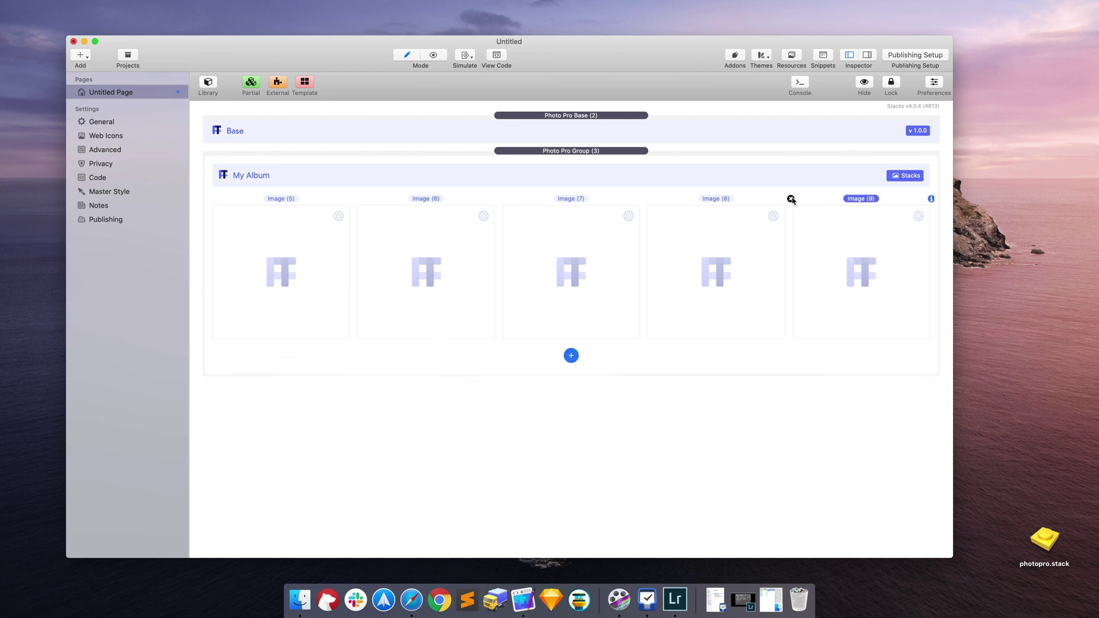
pyautogui.click(790, 199)
pyautogui.click(646, 198)
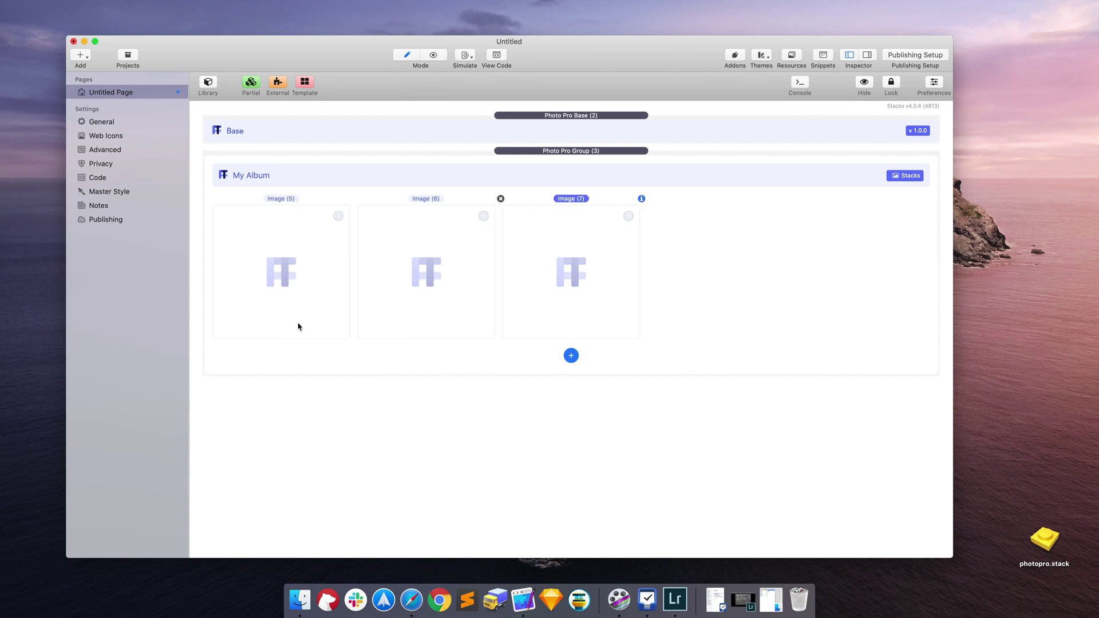
# - Preview the page with the three empty image placeholders and return to editing
pyautogui.click(461, 425)
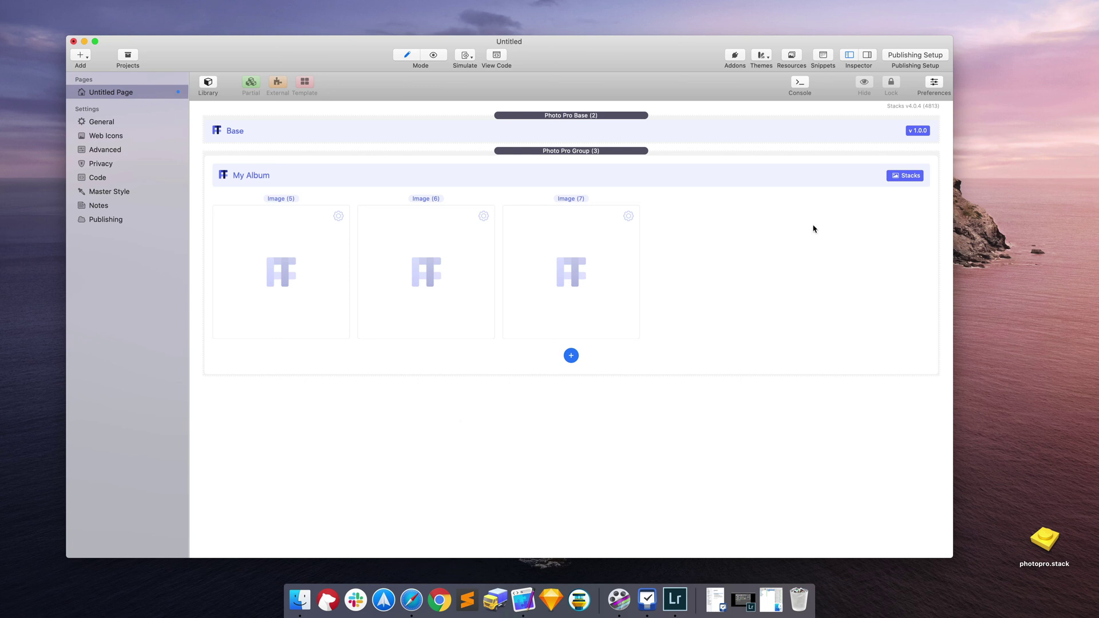
pyautogui.press('super+r')
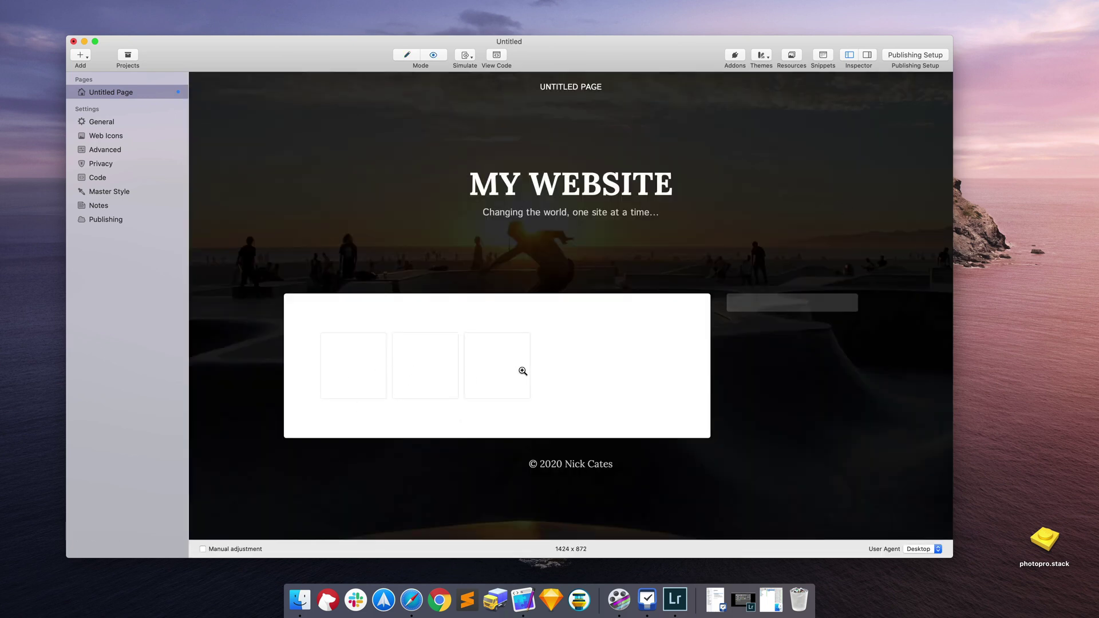
pyautogui.press('super+r')
# - Show the first album image's settings and arrange the Finder window of animal photos so the full image setting stays accessible
pyautogui.click(314, 271)
pyautogui.press('super+alt+i')
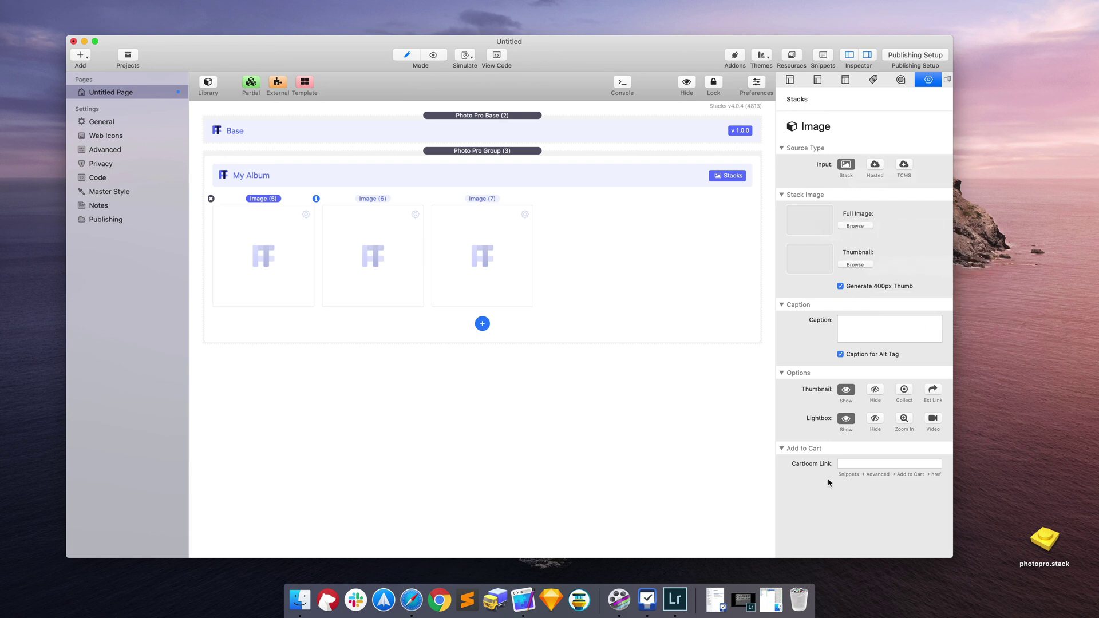
pyautogui.click(770, 597)
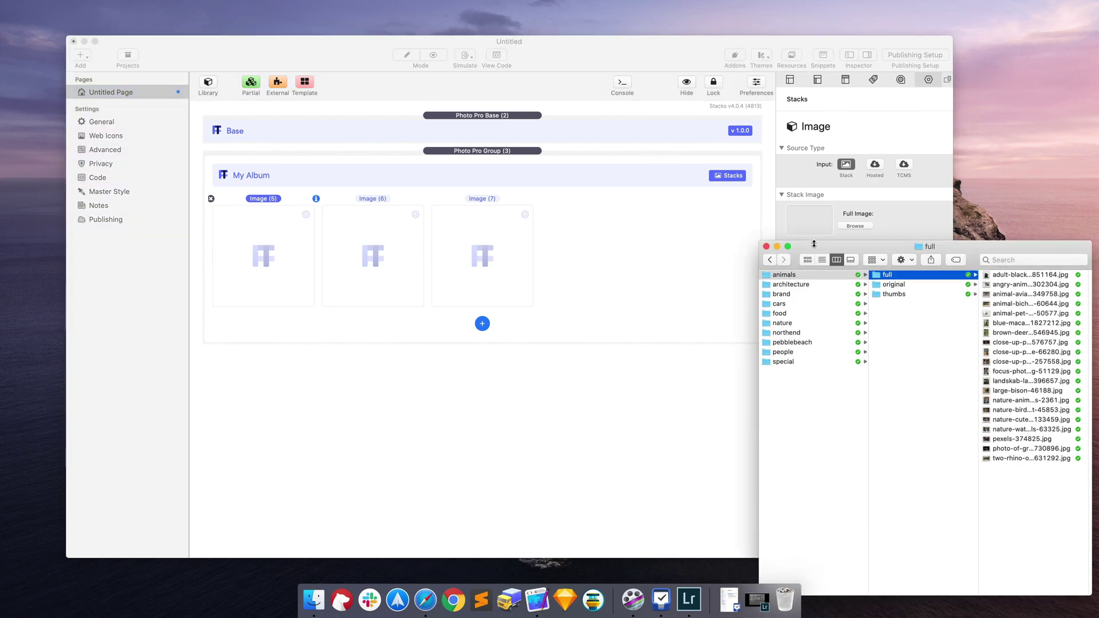
pyautogui.moveTo(815, 247); pyautogui.dragTo(800, 222)
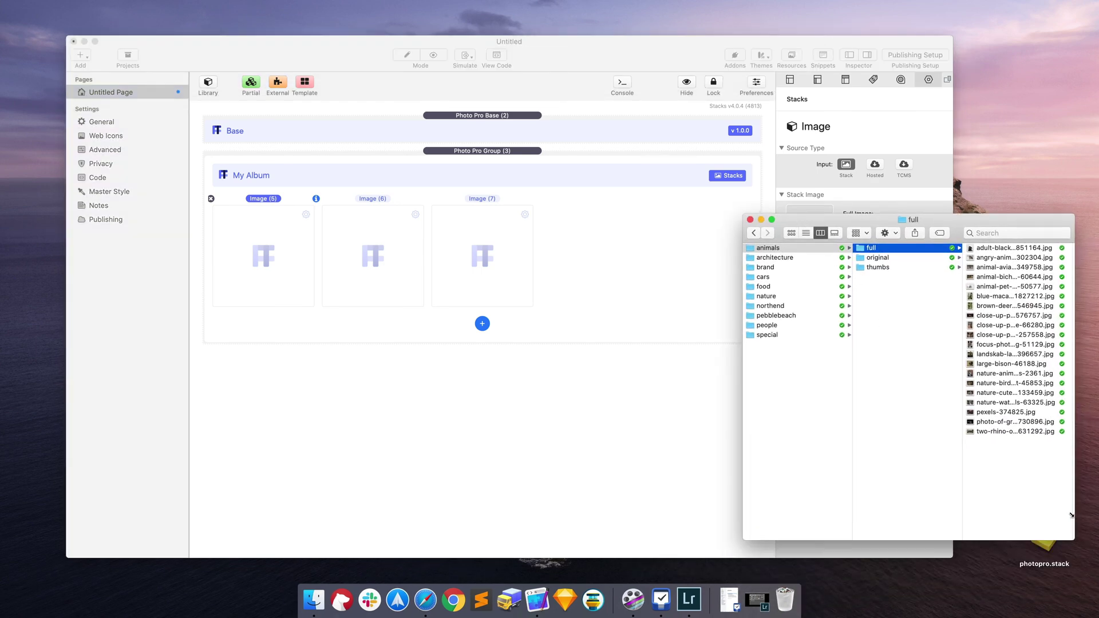
pyautogui.moveTo(1075, 568); pyautogui.dragTo(1070, 503)
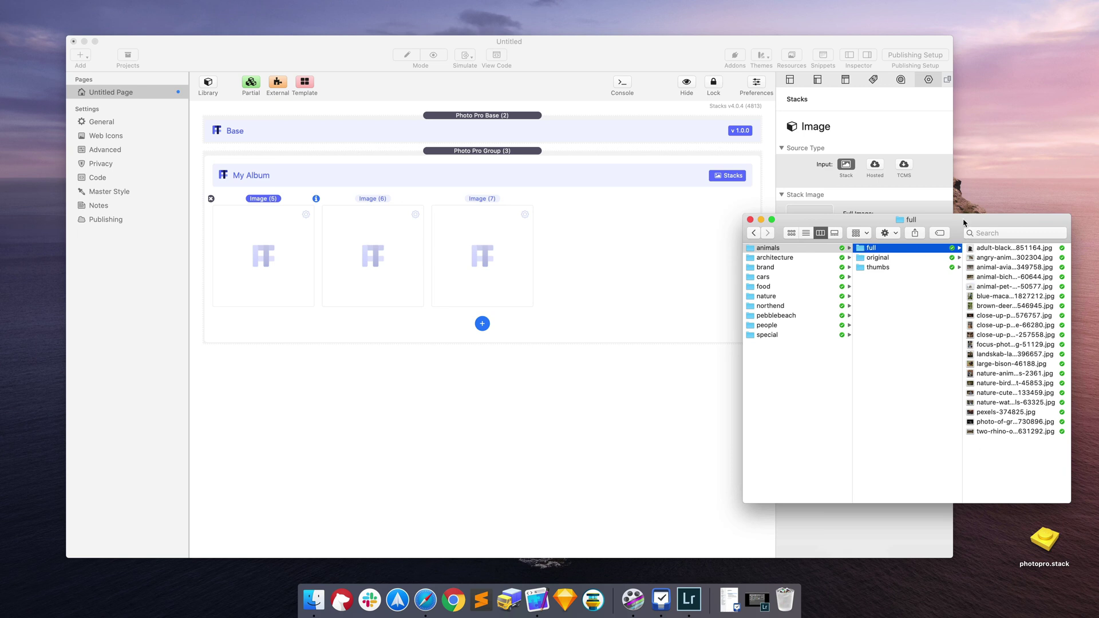
pyautogui.moveTo(964, 224); pyautogui.dragTo(970, 287)
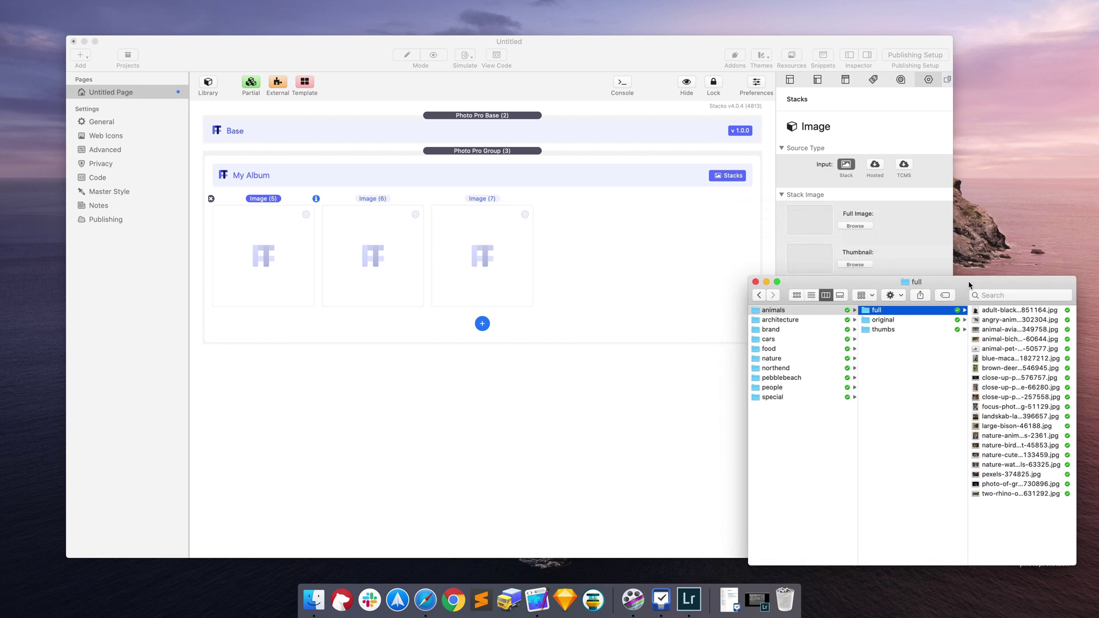
# - Assign adult-black-pug-1851164.jpg from the animals "full" folder as the first album image's full image and return to the project
pyautogui.click(880, 330)
pyautogui.click(906, 311)
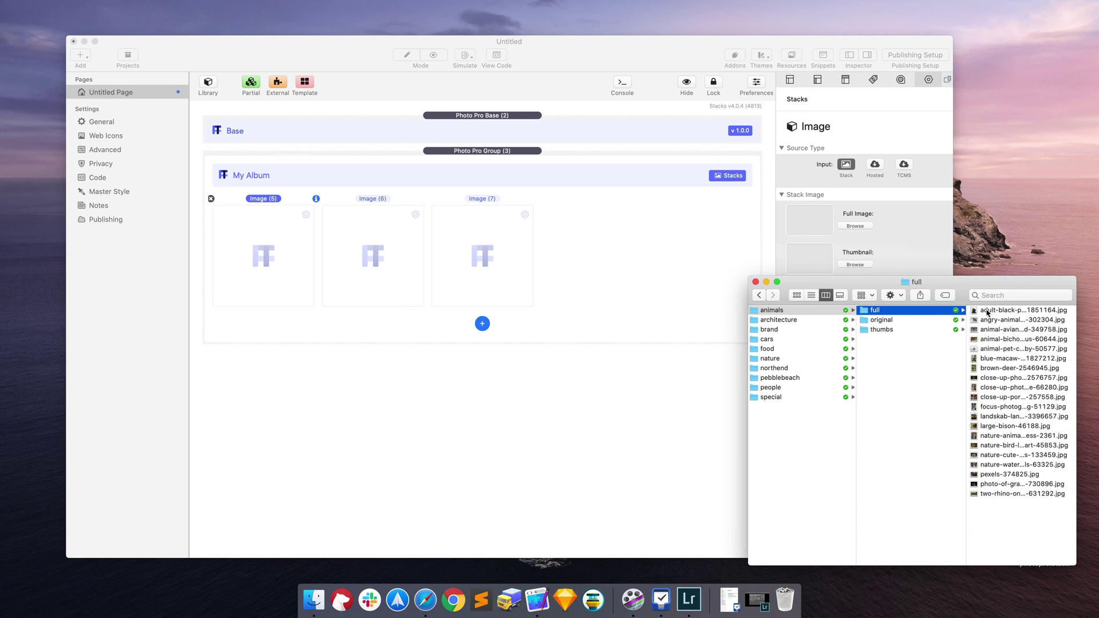
pyautogui.click(987, 311)
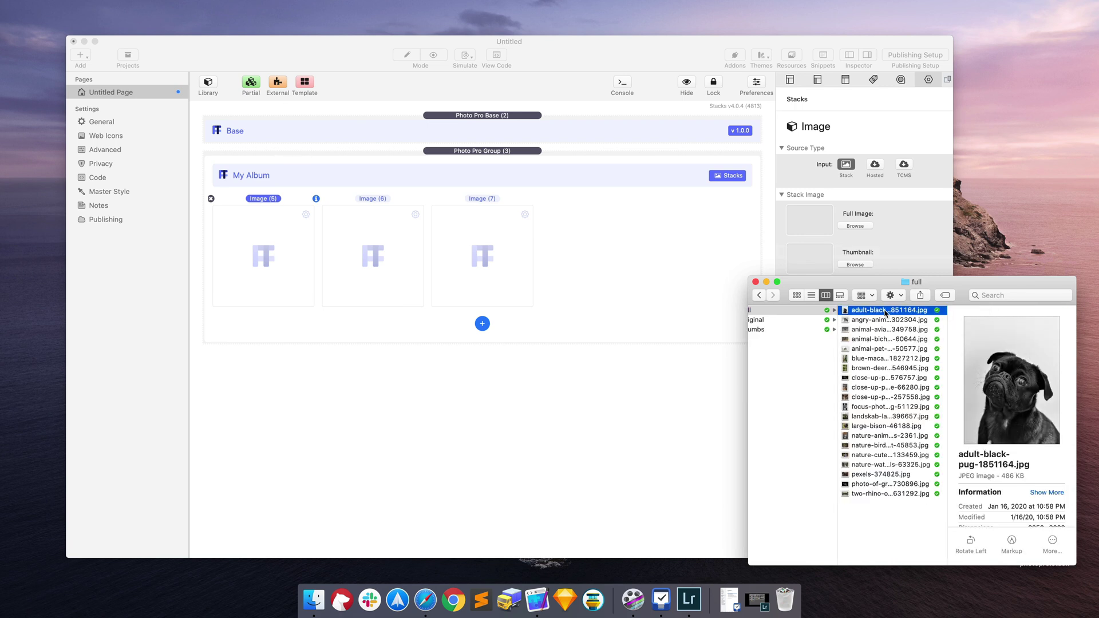
pyautogui.moveTo(848, 314); pyautogui.dragTo(809, 220)
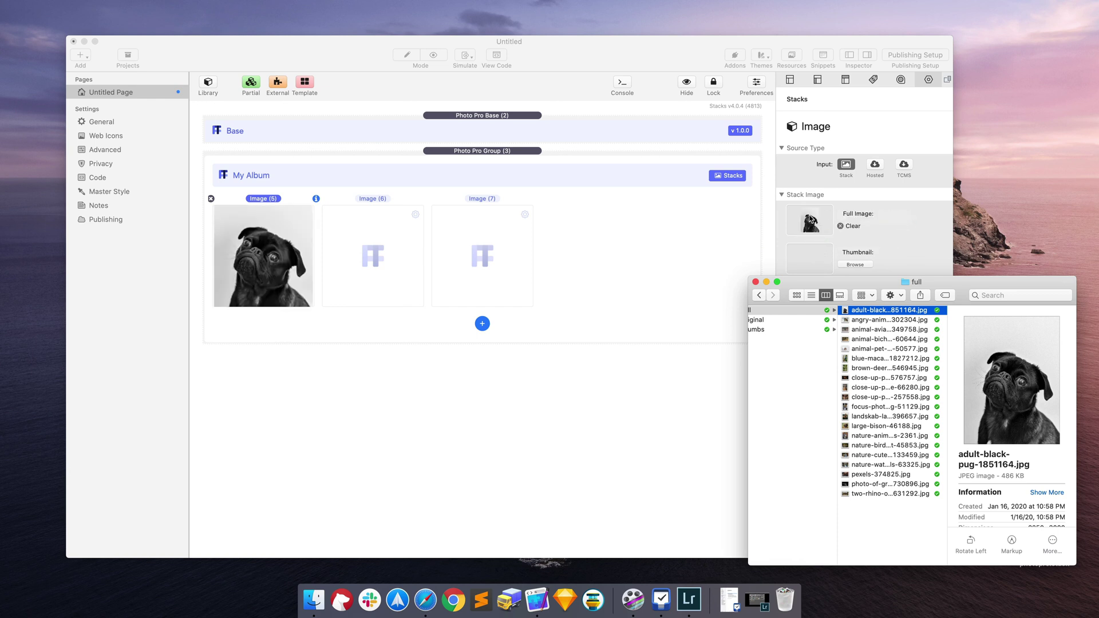
pyautogui.click(880, 227)
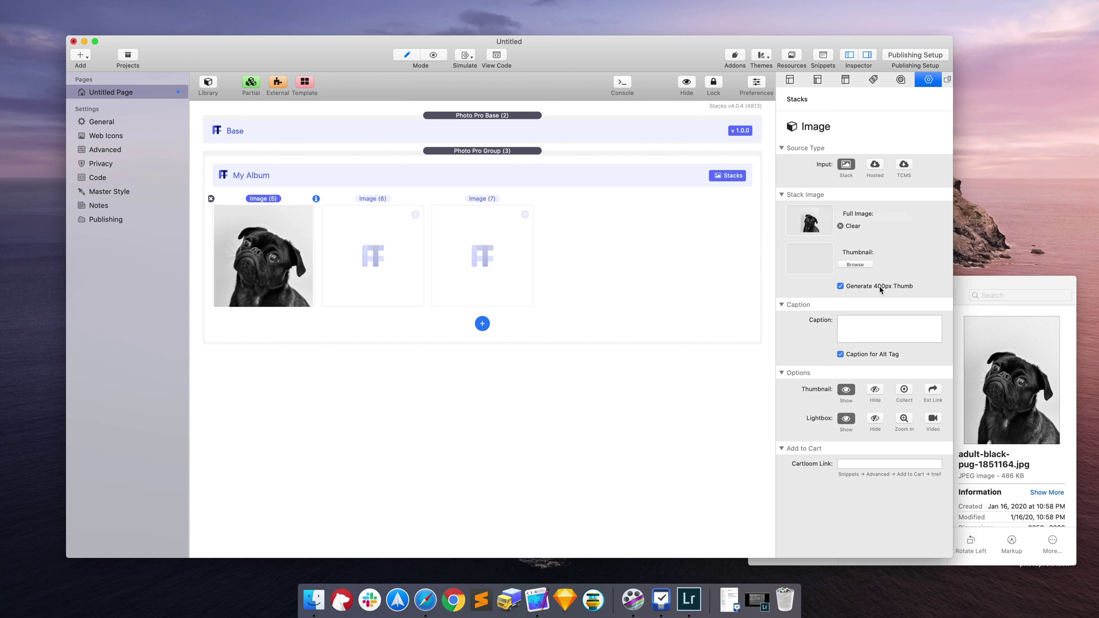
# - Deselect the first image and preview the page with the pug photo in the album
pyautogui.moveTo(883, 289)
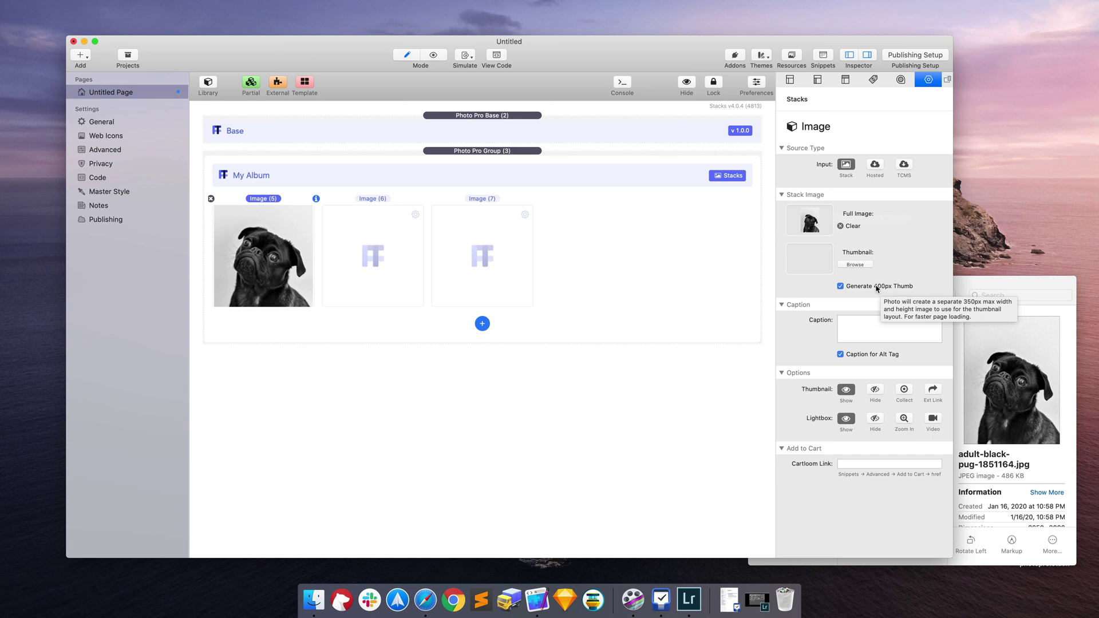
pyautogui.click(480, 424)
pyautogui.press('super+r')
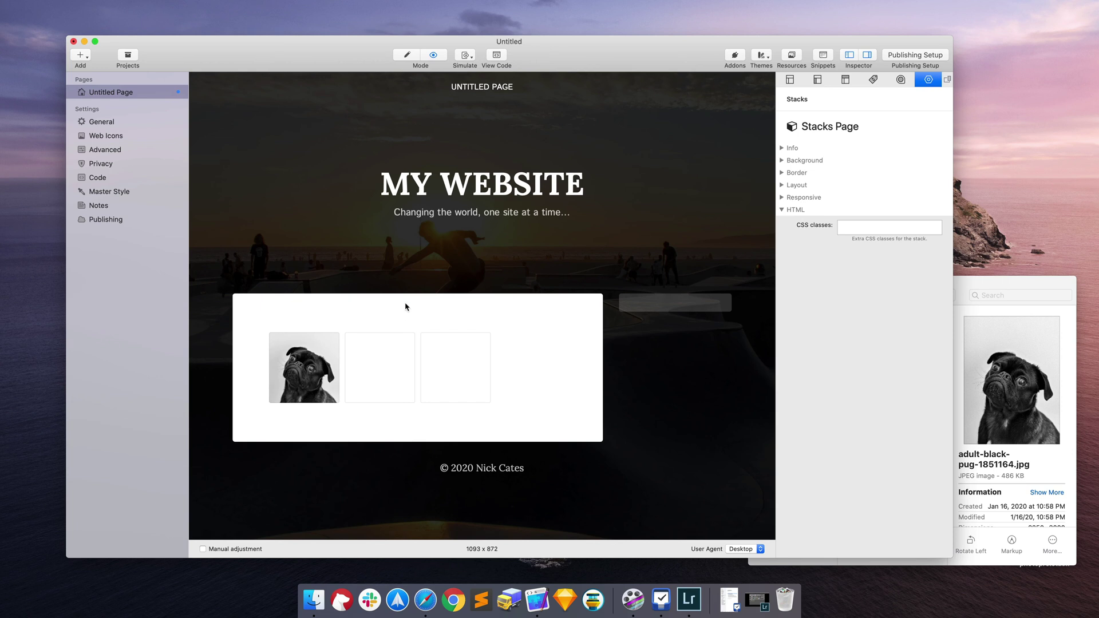
# - Return to editing and assign angry-animal-big-carnivore-302304.jpg from the "thumbs" folder as the first album image's thumbnail
pyautogui.press('super+r')
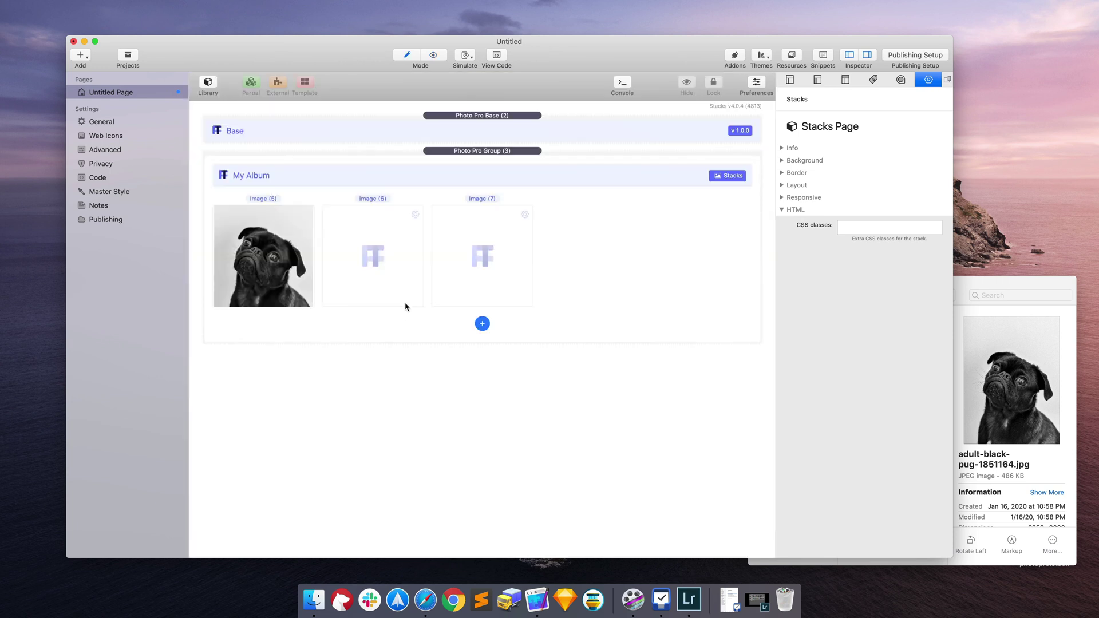
pyautogui.click(279, 269)
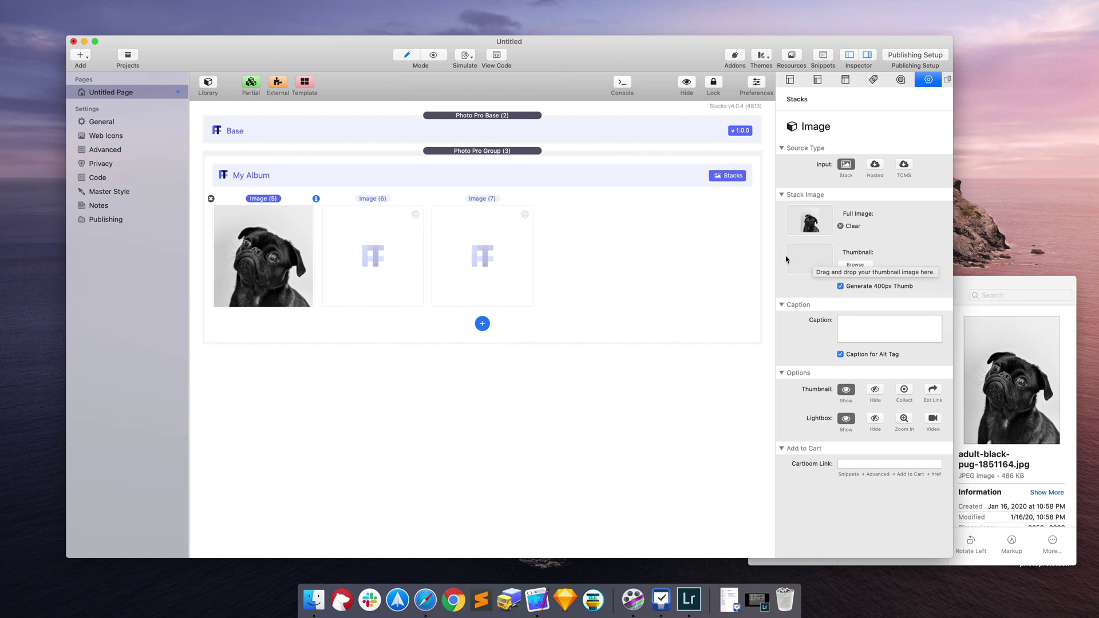
pyautogui.click(985, 288)
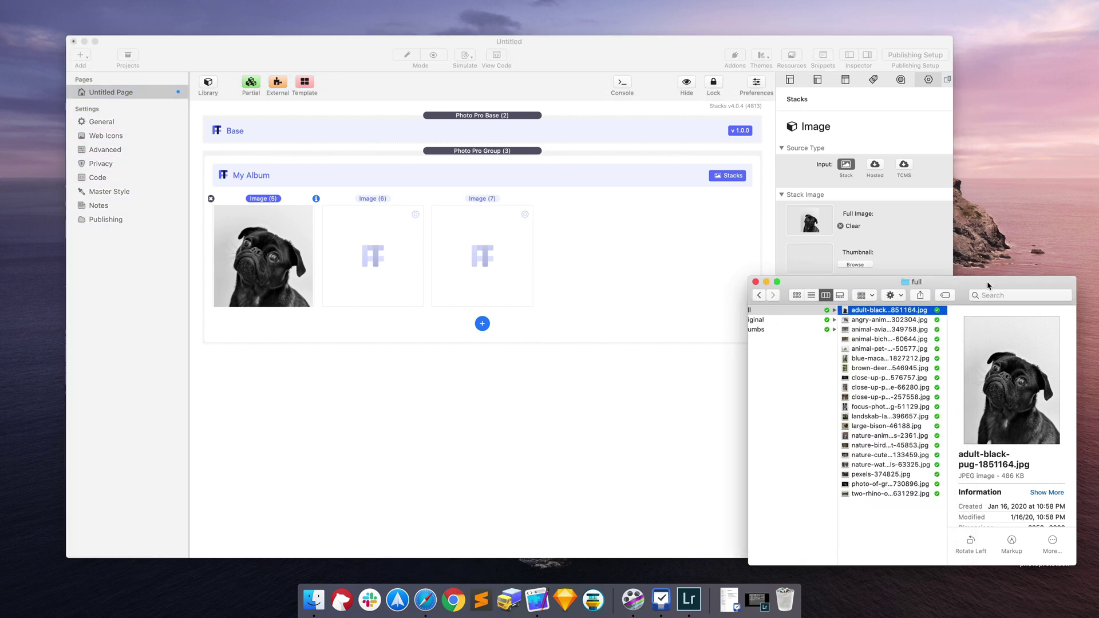
pyautogui.click(789, 330)
pyautogui.click(870, 312)
pyautogui.click(881, 322)
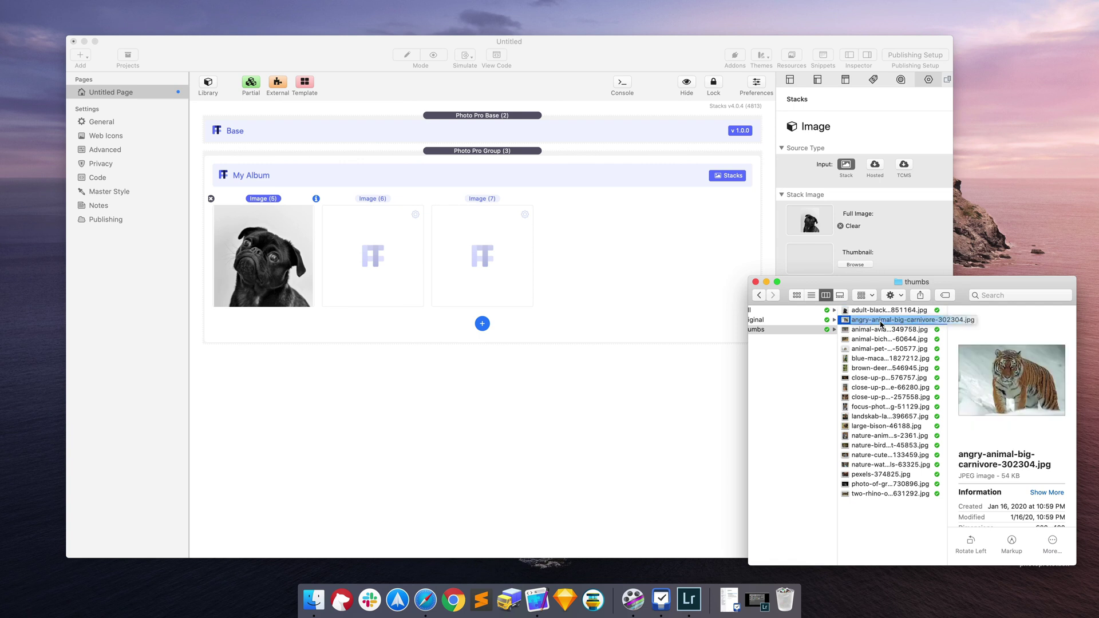
pyautogui.moveTo(881, 323); pyautogui.dragTo(815, 261)
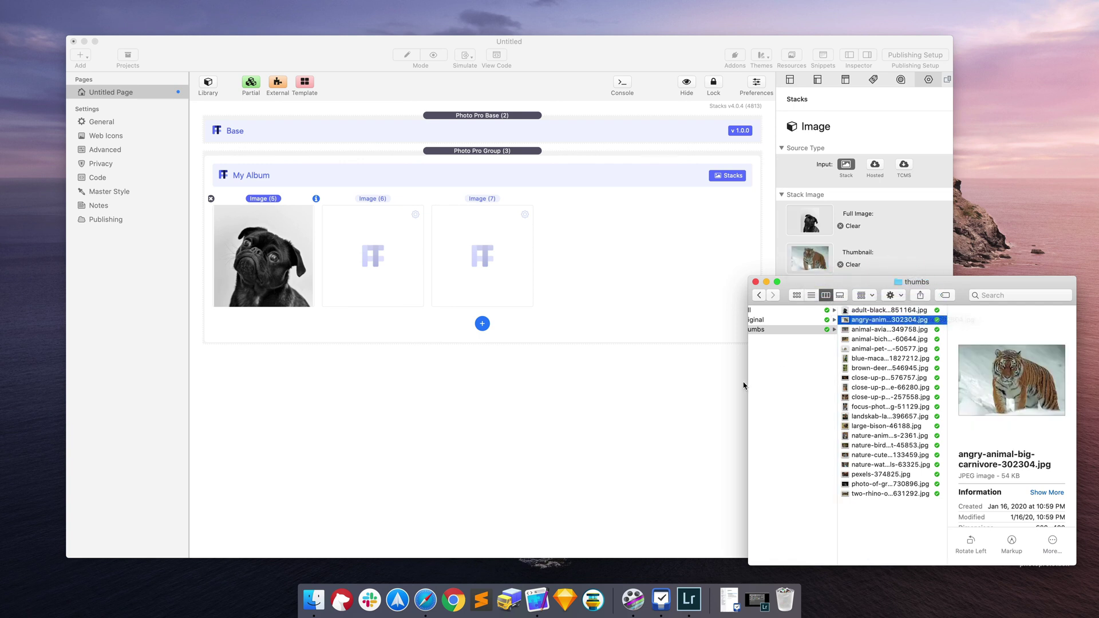
# - Preview the page with the separate tiger thumbnail assigned, and return to editing the first image
pyautogui.click(608, 410)
pyautogui.press('super+r')
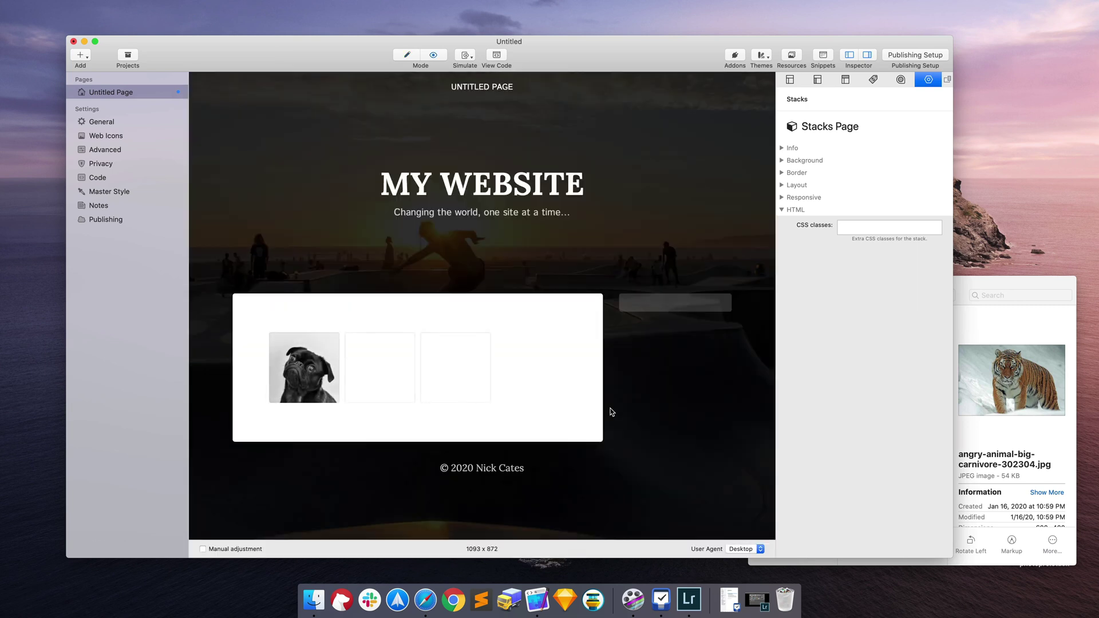
pyautogui.press('super+e')
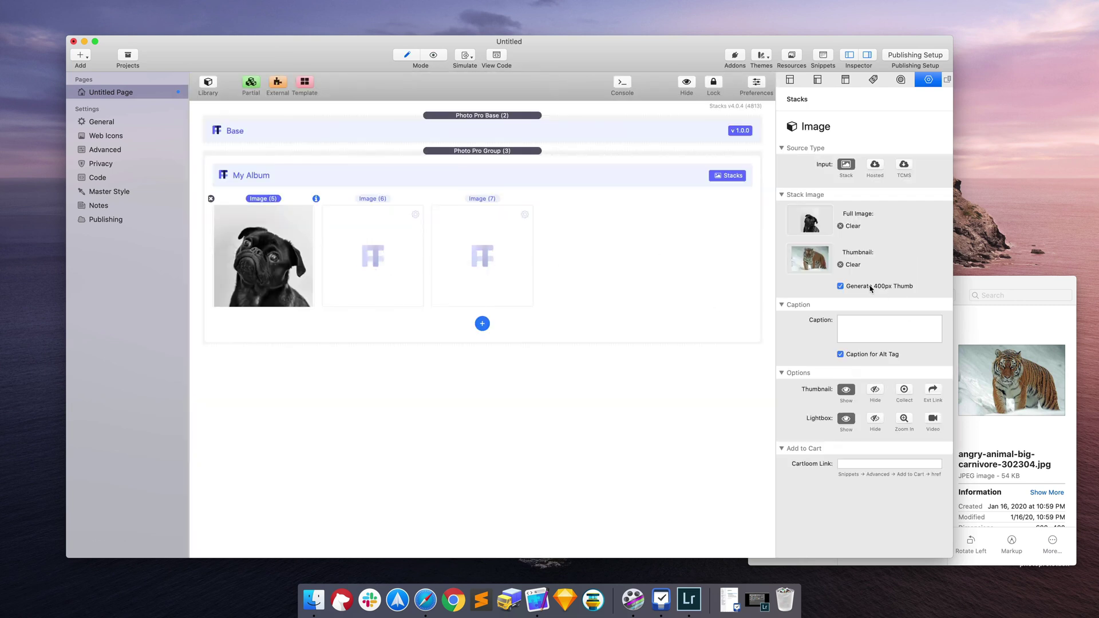
# - Turn off Generate 400px Thumb for the first image, then preview the page and check the image in the lightbox
pyautogui.click(870, 287)
pyautogui.press('super+r')
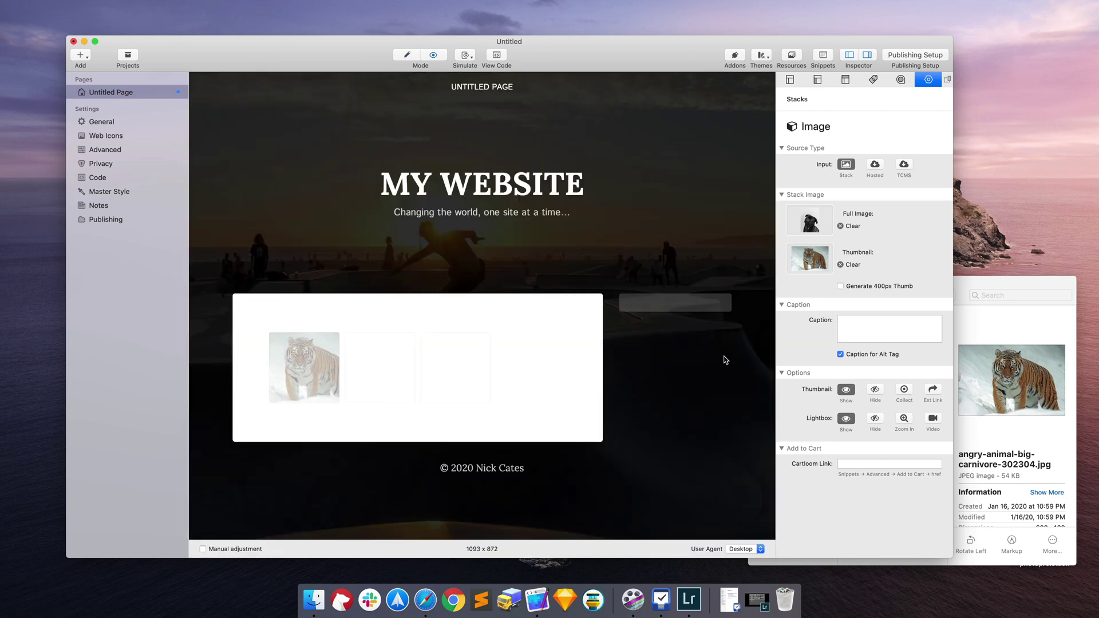
pyautogui.click(295, 371)
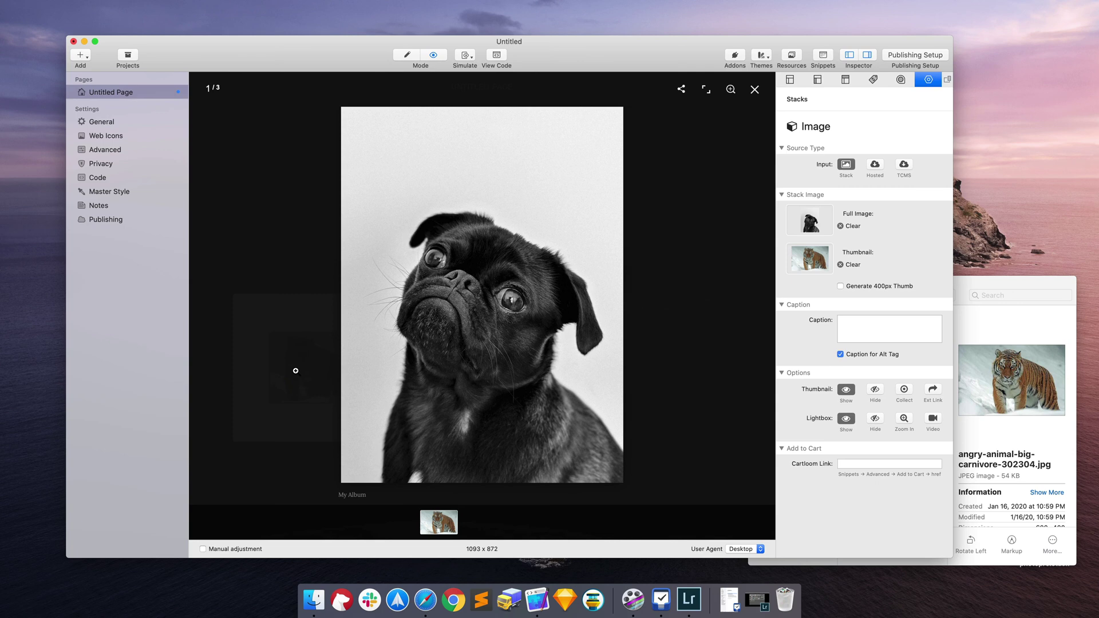
pyautogui.click(754, 89)
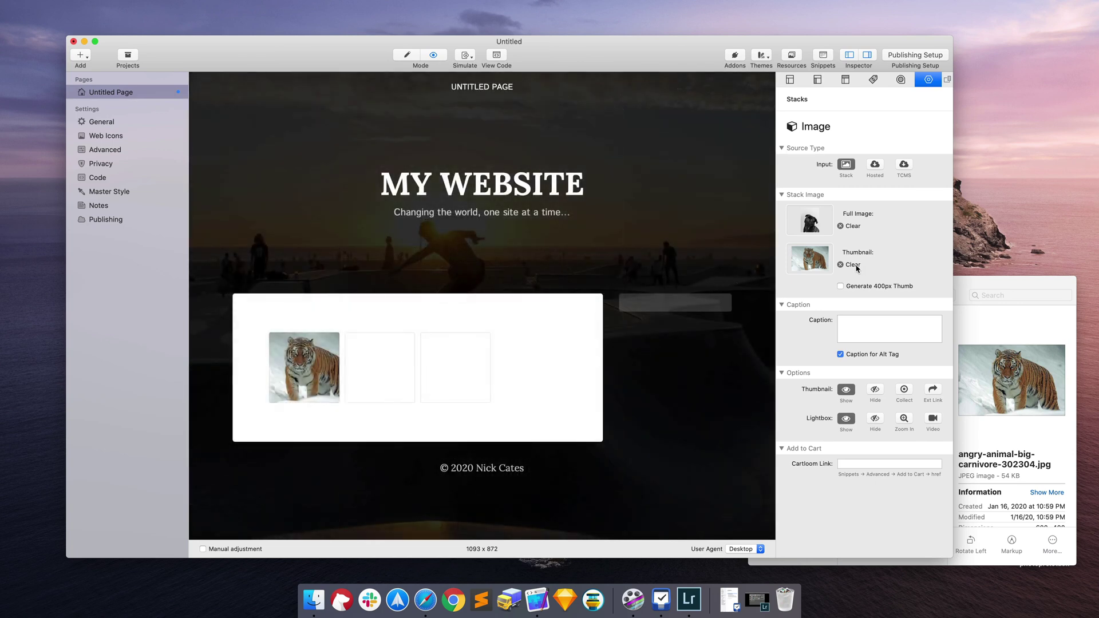
# - Replace the first image's tiger thumbnail with adult-black-pug-1851164.jpg from the "thumbs" folder
pyautogui.moveTo(875, 290)
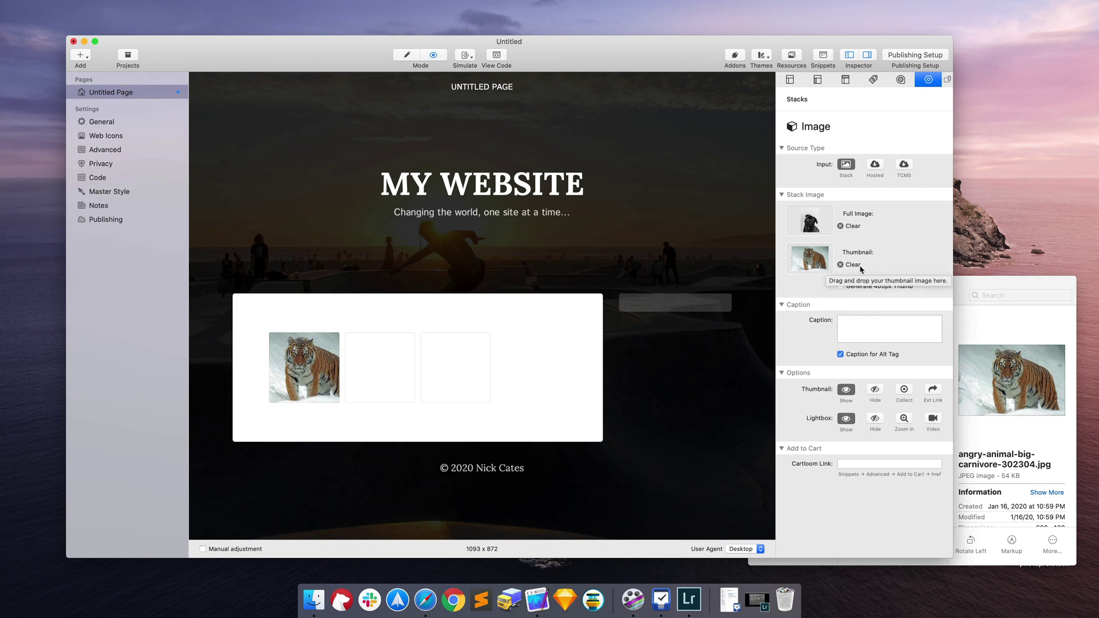
pyautogui.click(840, 265)
pyautogui.click(977, 286)
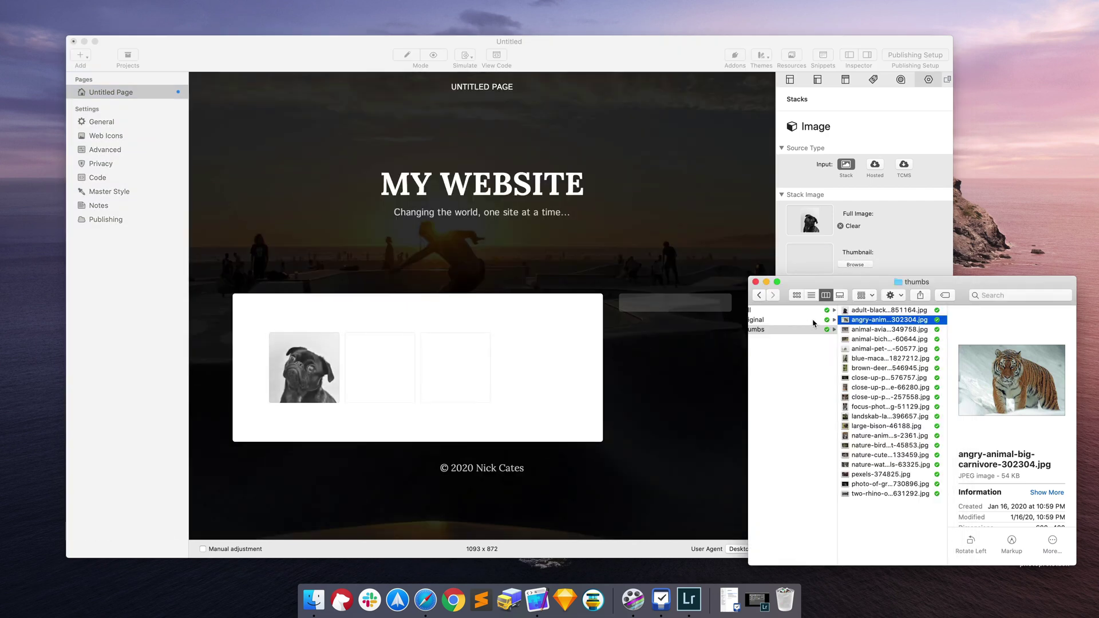
pyautogui.moveTo(864, 310); pyautogui.dragTo(819, 267)
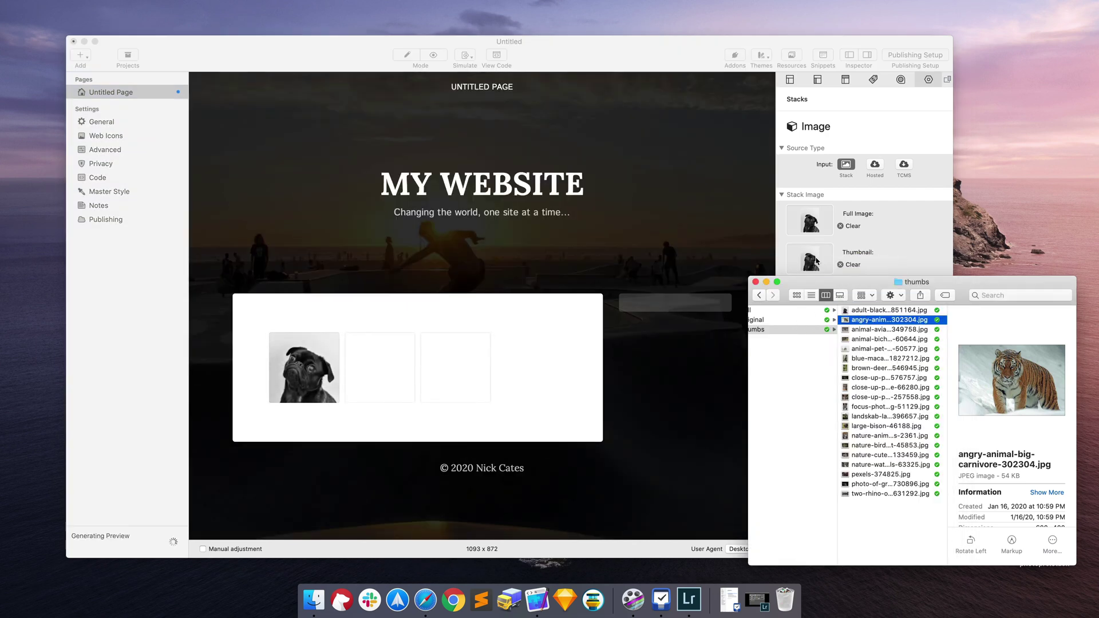
pyautogui.click(661, 220)
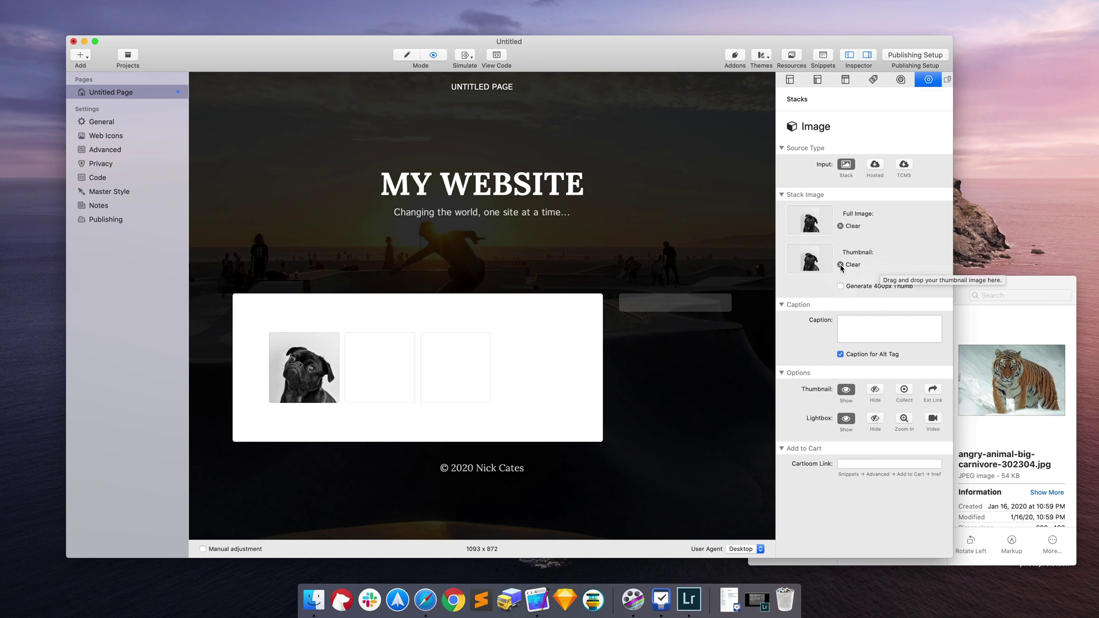
# - Clear the first image's pug thumbnail and reassign adult-black-pug-1851164.jpg from the "thumbs" folder
pyautogui.click(841, 265)
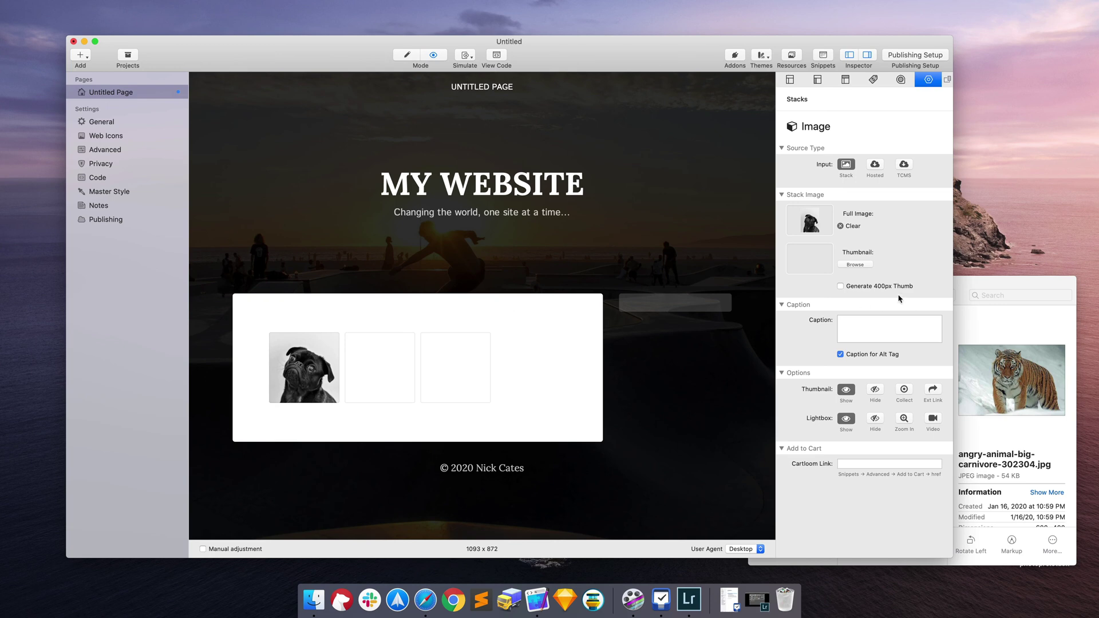
pyautogui.click(996, 287)
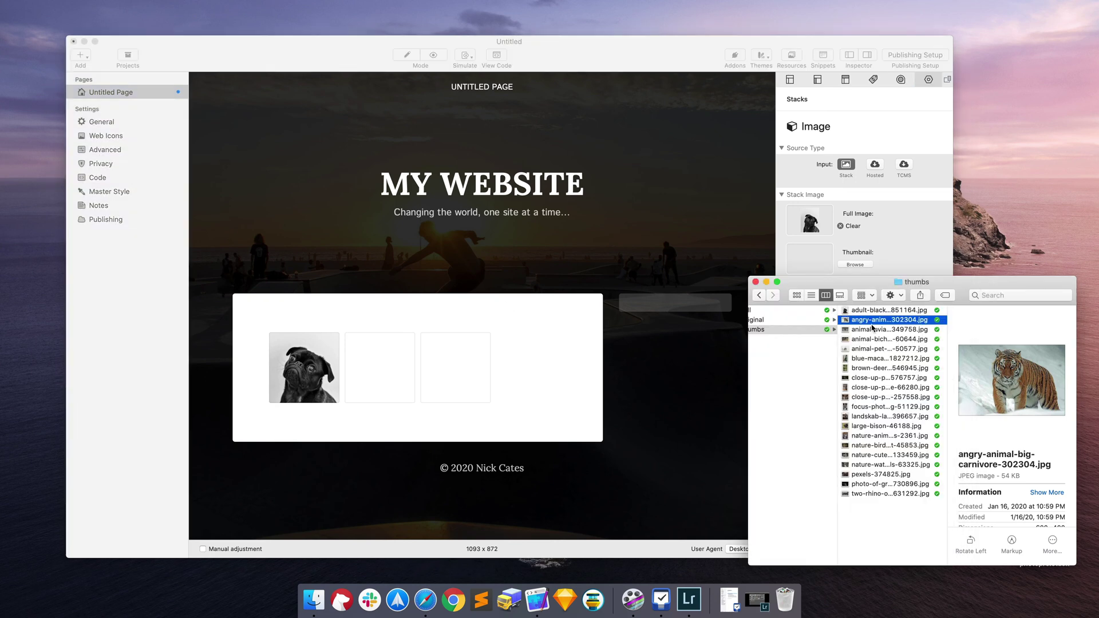
pyautogui.click(864, 312)
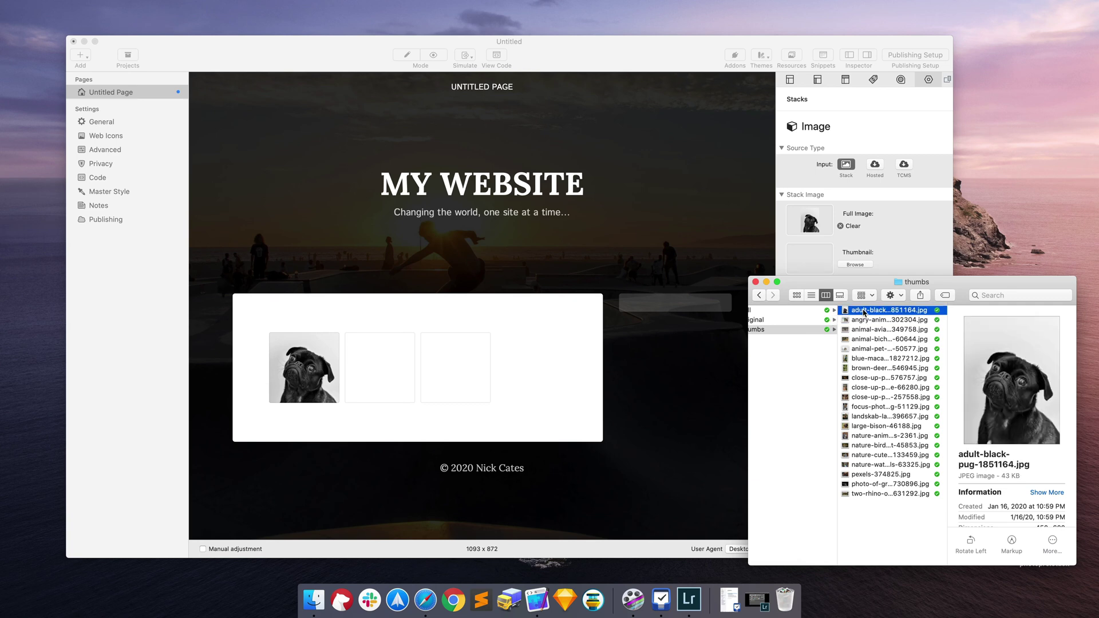
pyautogui.moveTo(864, 312); pyautogui.dragTo(810, 263)
pyautogui.click(668, 234)
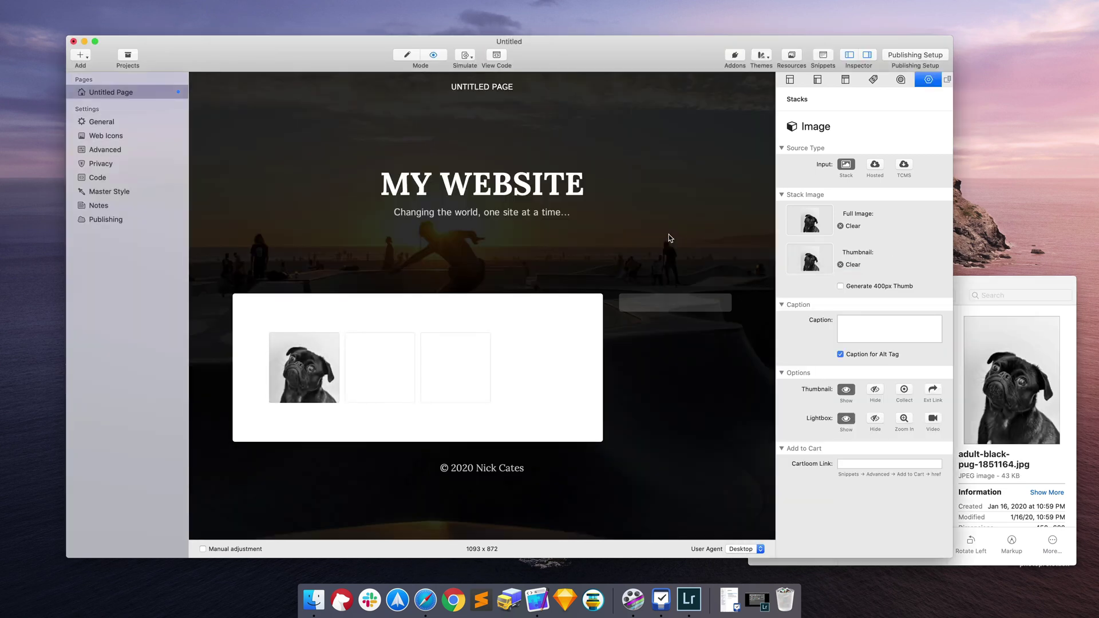
# - Return to editing and give the first album image the caption "Pug dog"
pyautogui.press('super+r')
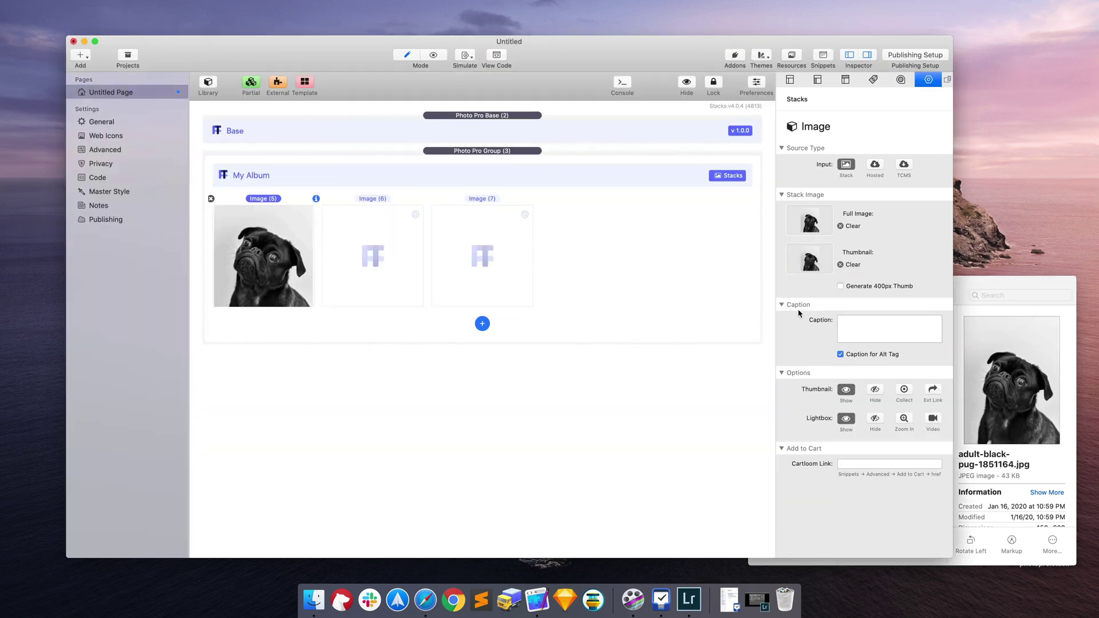
pyautogui.click(862, 321)
pyautogui.write('Pug dog')
# - Preview the captioned pug image on the page and in the lightbox, and return to editing
pyautogui.press('super+r')
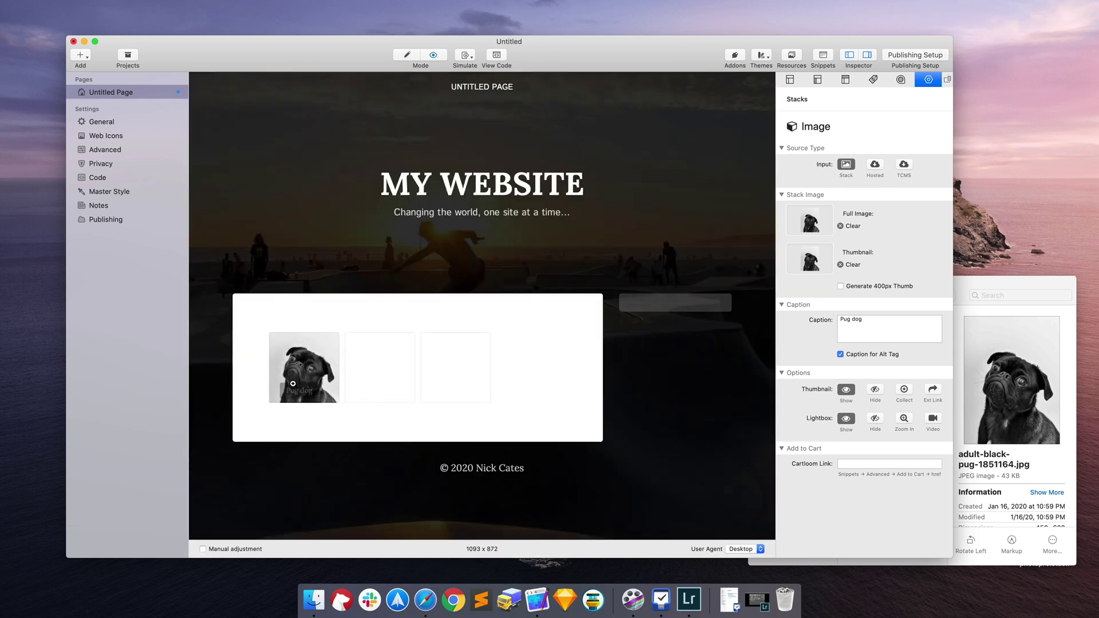
pyautogui.click(311, 349)
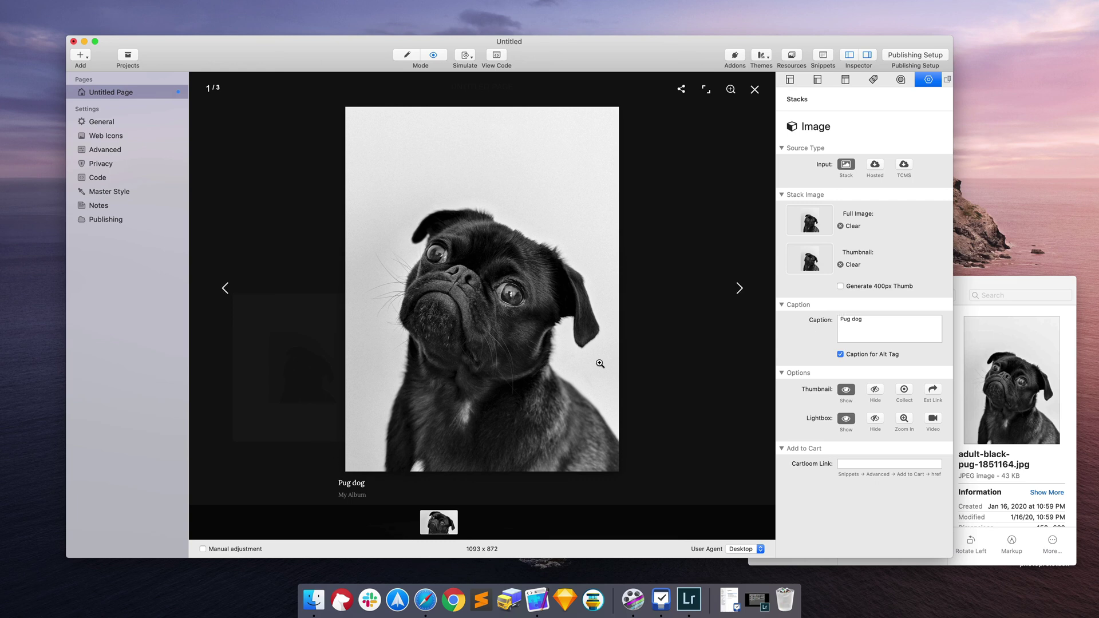
pyautogui.click(709, 373)
pyautogui.press('super+shift+p')
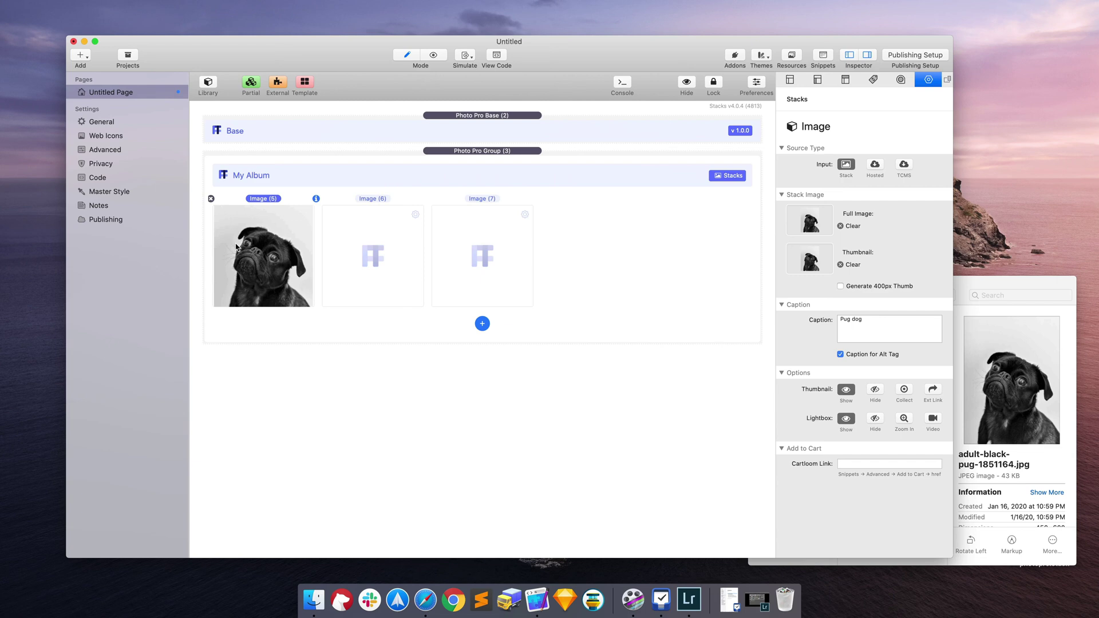
# - Hide the caption in the Photo Pro Group's thumbnail captions and preview the pug image in the lightbox
pyautogui.click(388, 175)
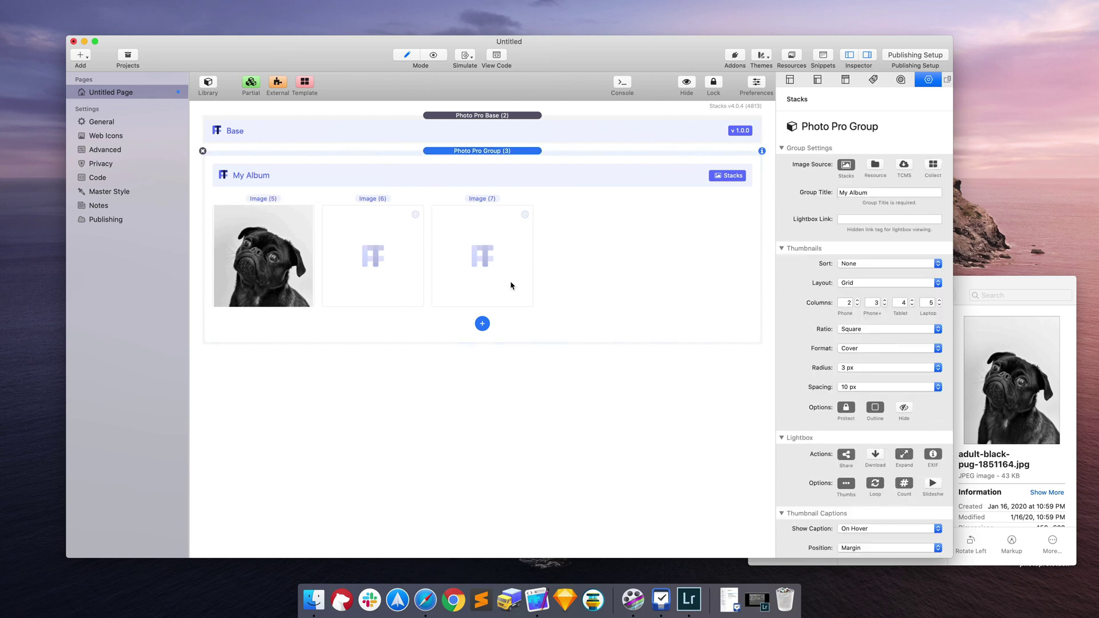
pyautogui.scroll(-10, 913, 529)
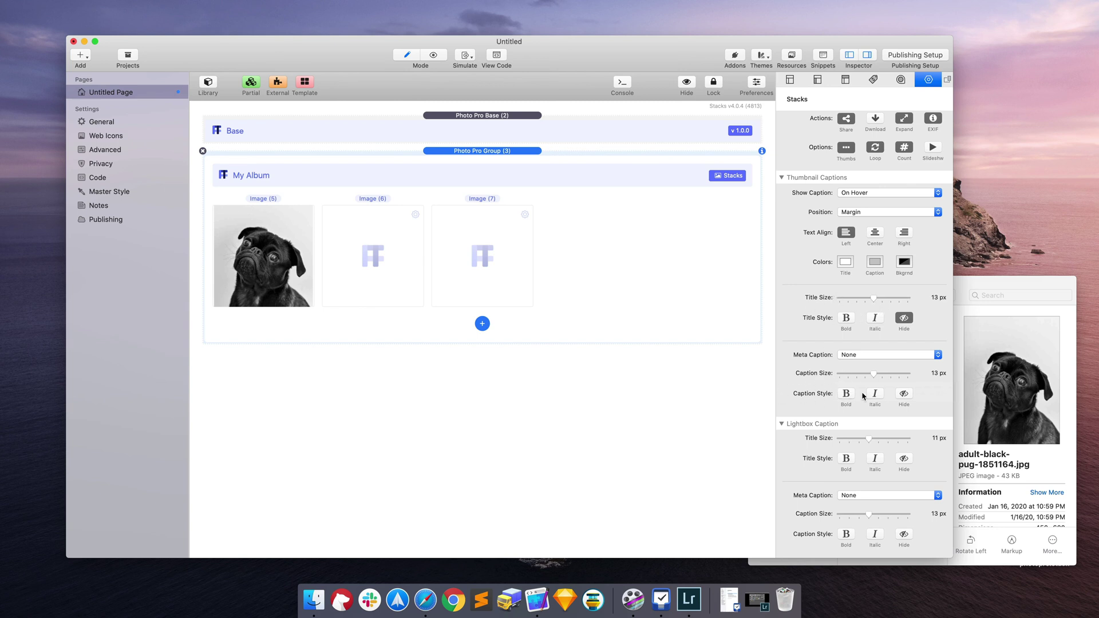
pyautogui.click(907, 397)
pyautogui.click(906, 397)
pyautogui.press('super+r')
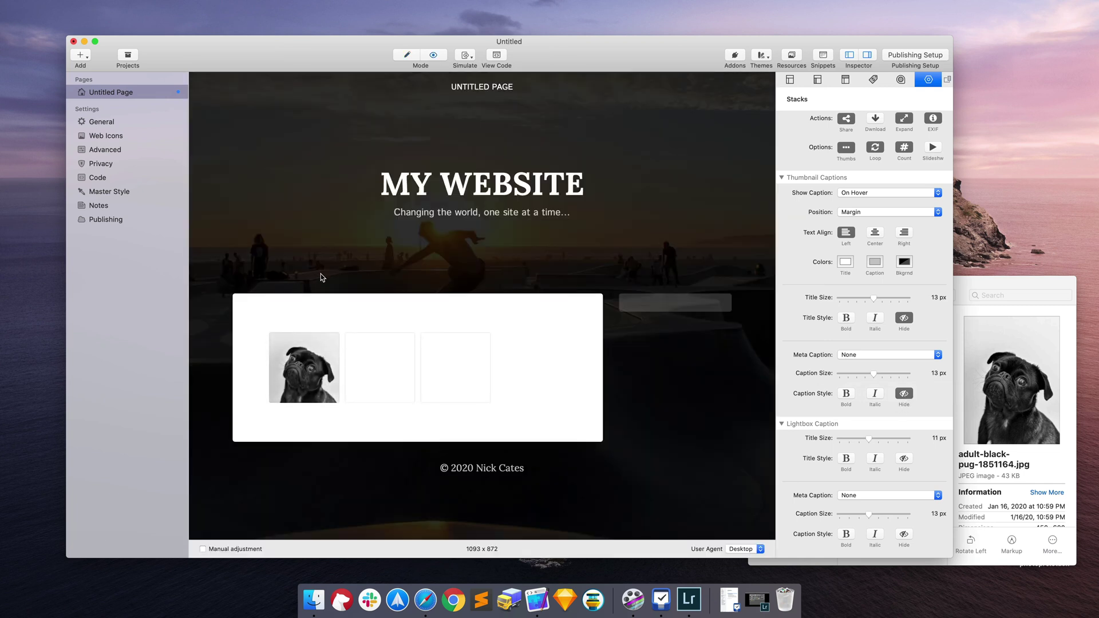
pyautogui.click(303, 352)
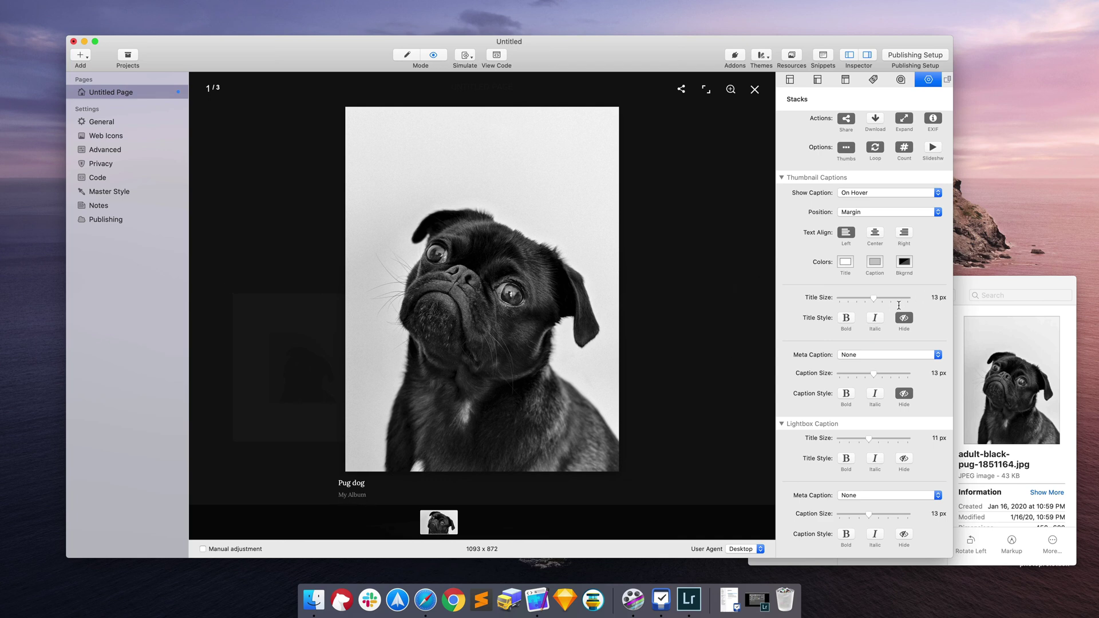
# - Set the Photo Pro Group's title to "Dog album" and check the pug image in the lightbox preview
pyautogui.scroll(10, 893, 312)
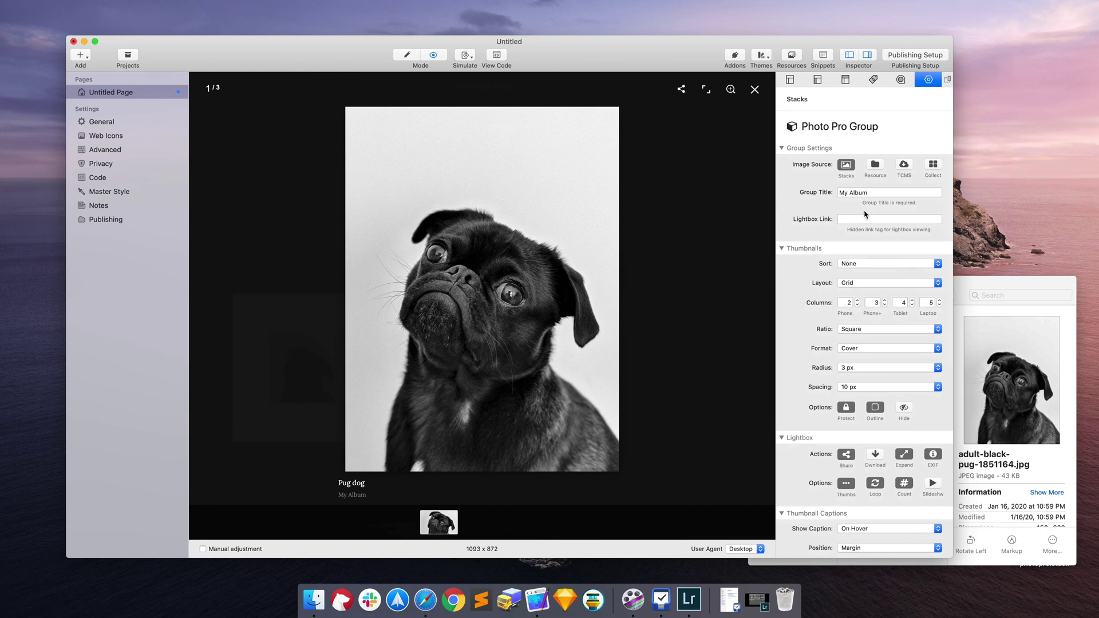
pyautogui.moveTo(875, 194); pyautogui.dragTo(831, 196)
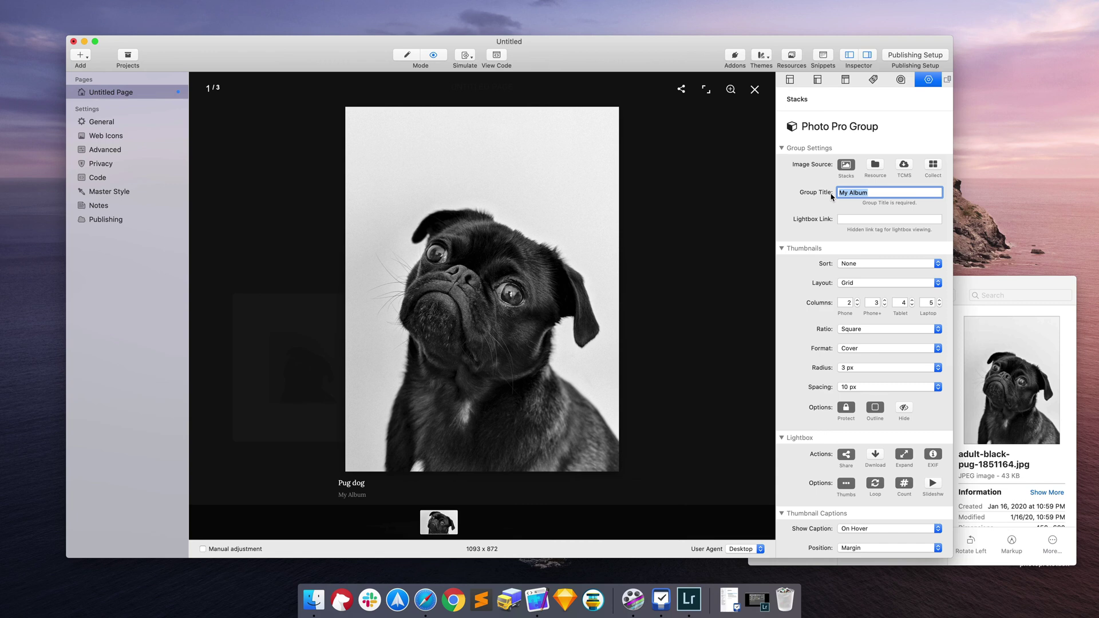
pyautogui.write('Dog album')
pyautogui.press('Return')
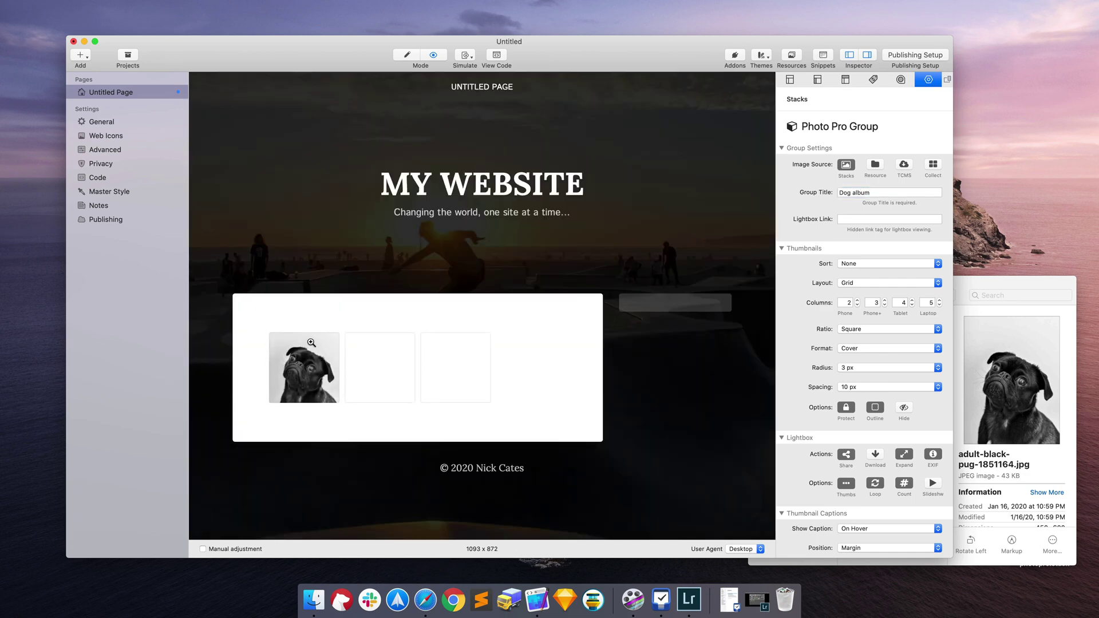
pyautogui.click(309, 342)
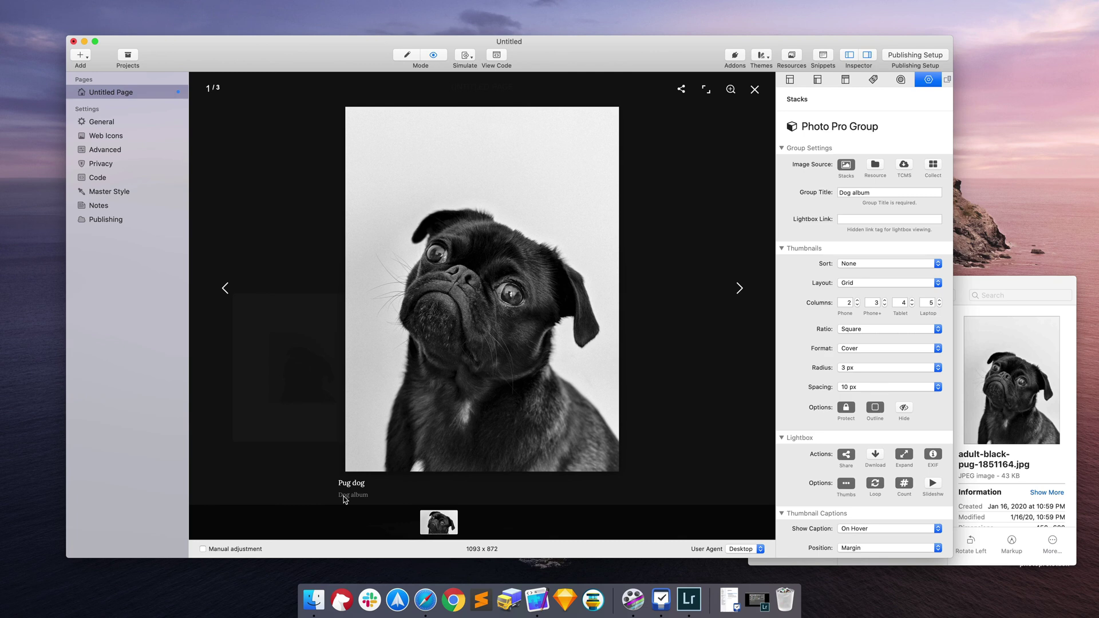
# - Test the lightbox preview with an empty group title, and restore the title to "Dog album"
pyautogui.moveTo(878, 193); pyautogui.dragTo(797, 155)
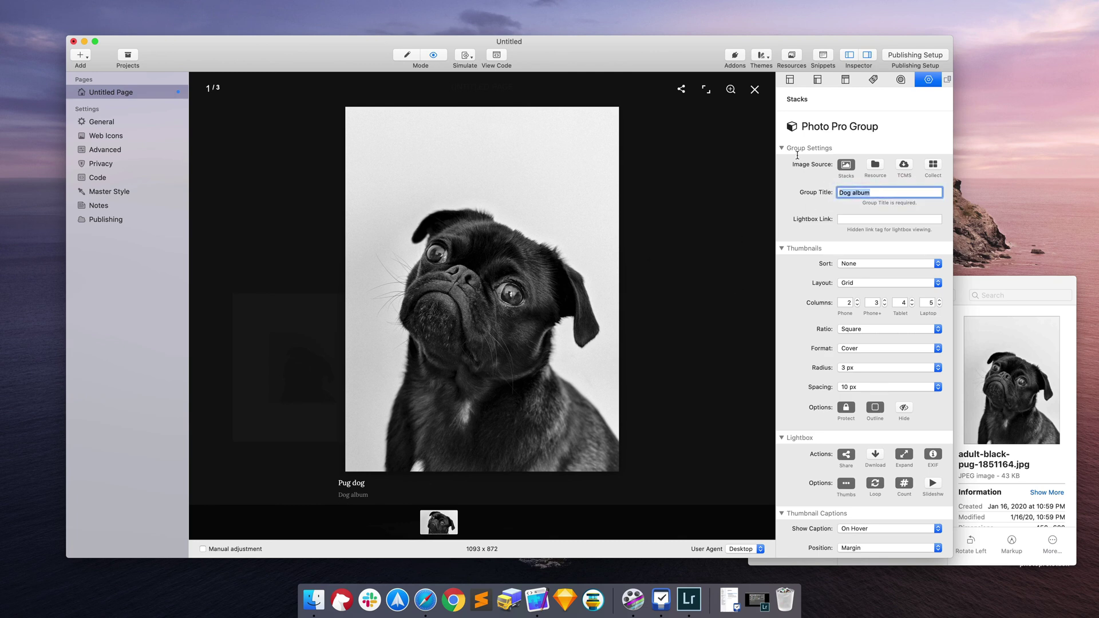
pyautogui.press('BackSpace')
pyautogui.click(797, 160)
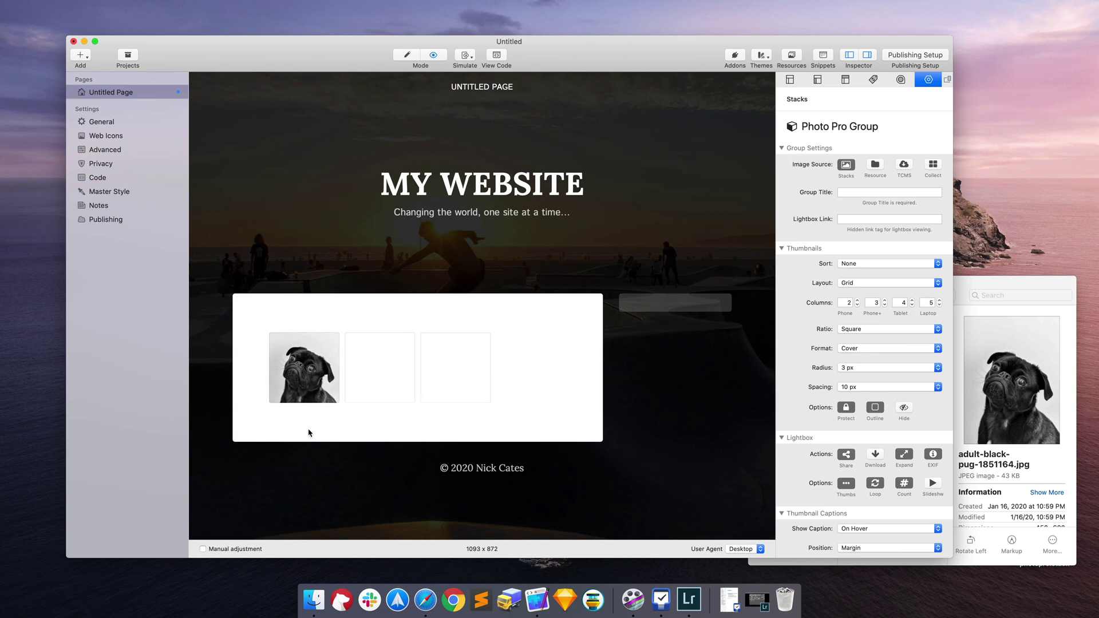
pyautogui.click(297, 368)
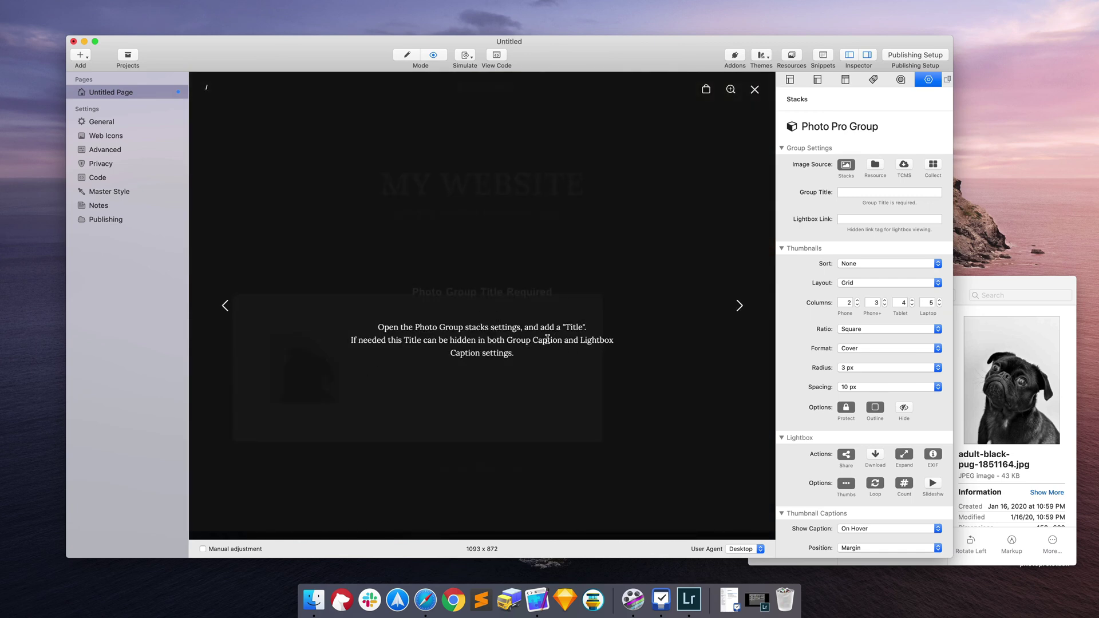
pyautogui.click(582, 386)
pyautogui.click(852, 192)
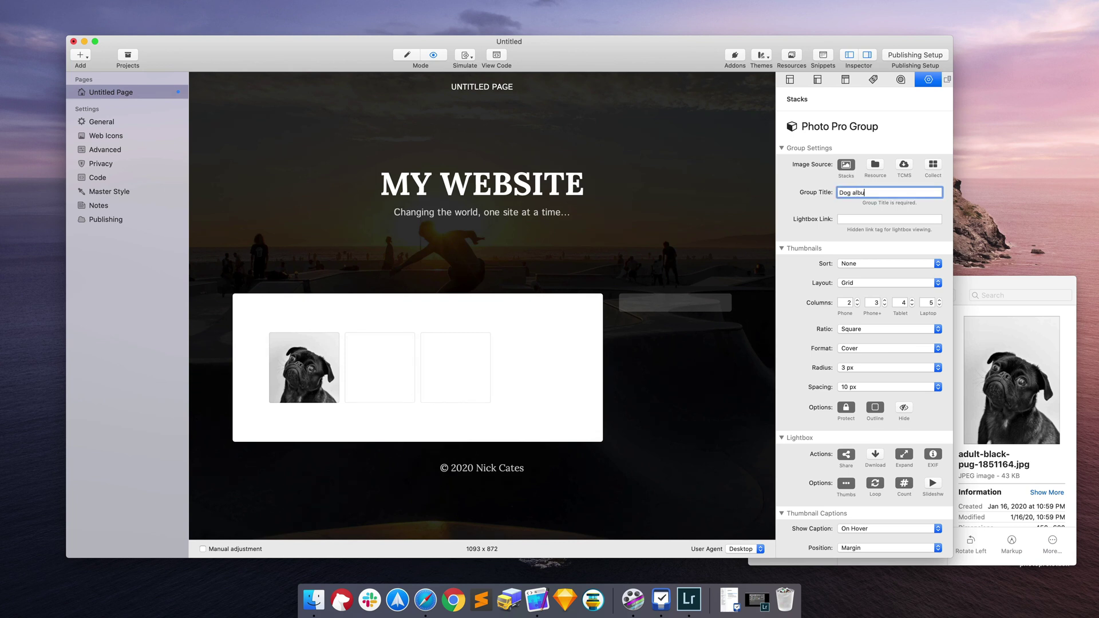
pyautogui.press('Return')
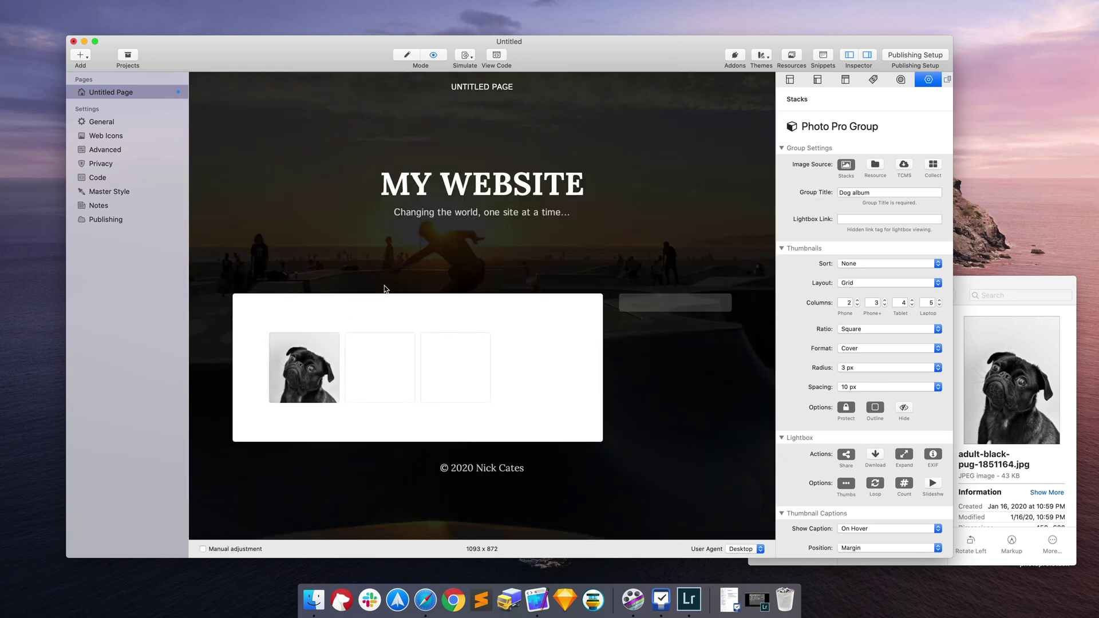
# - Show the title and caption again in the Photo Pro Group's thumbnail captions and check the pug thumbnail in the preview
pyautogui.scroll(-10, 884, 338)
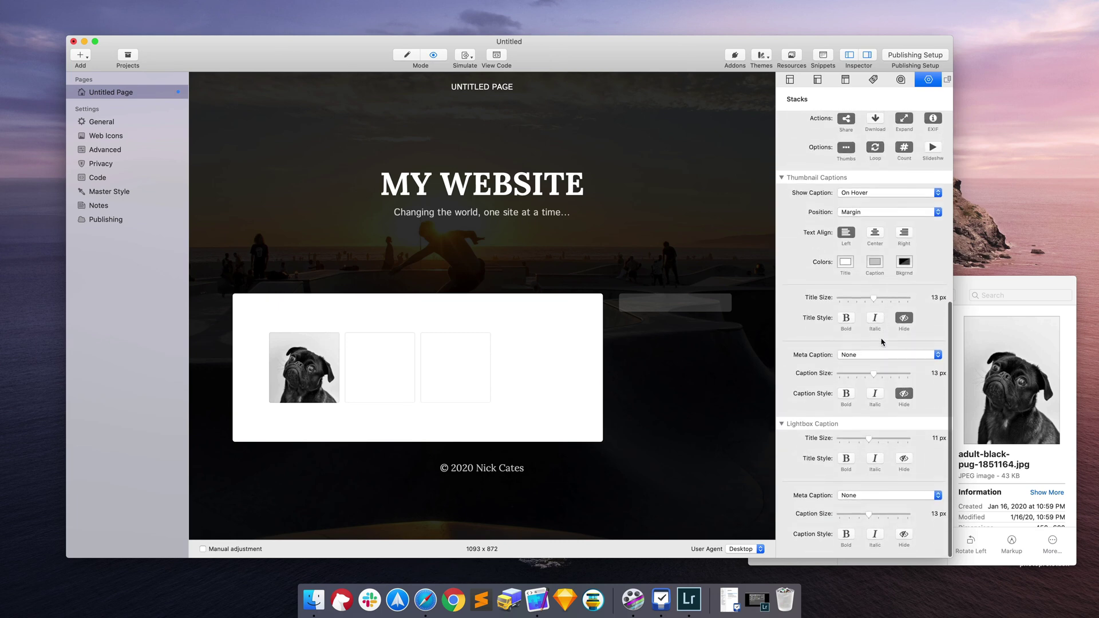
pyautogui.click(899, 318)
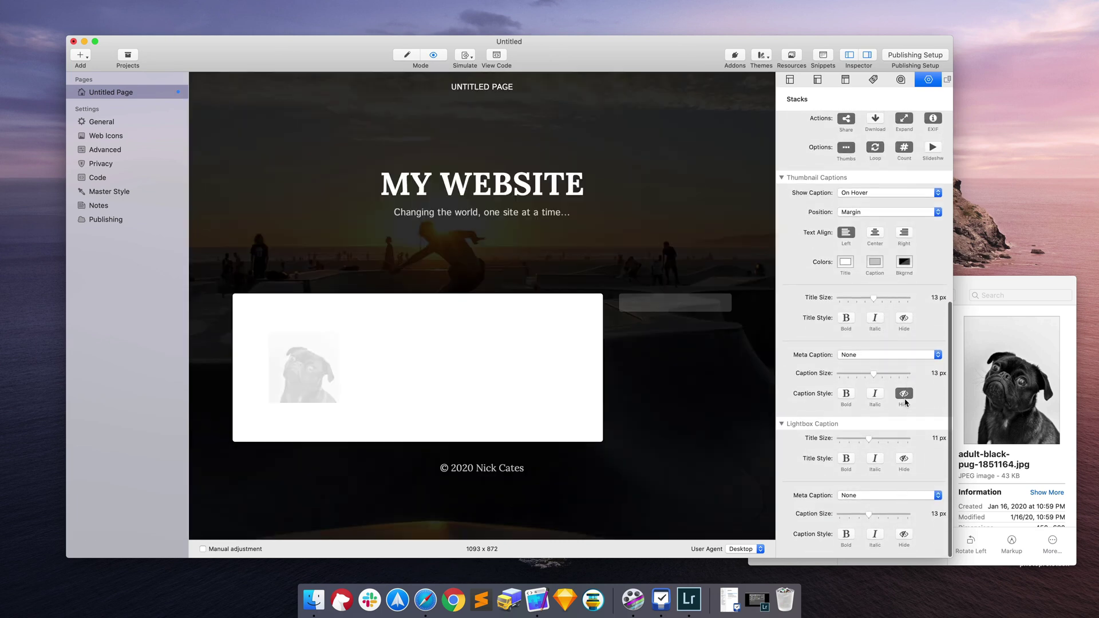
pyautogui.click(905, 395)
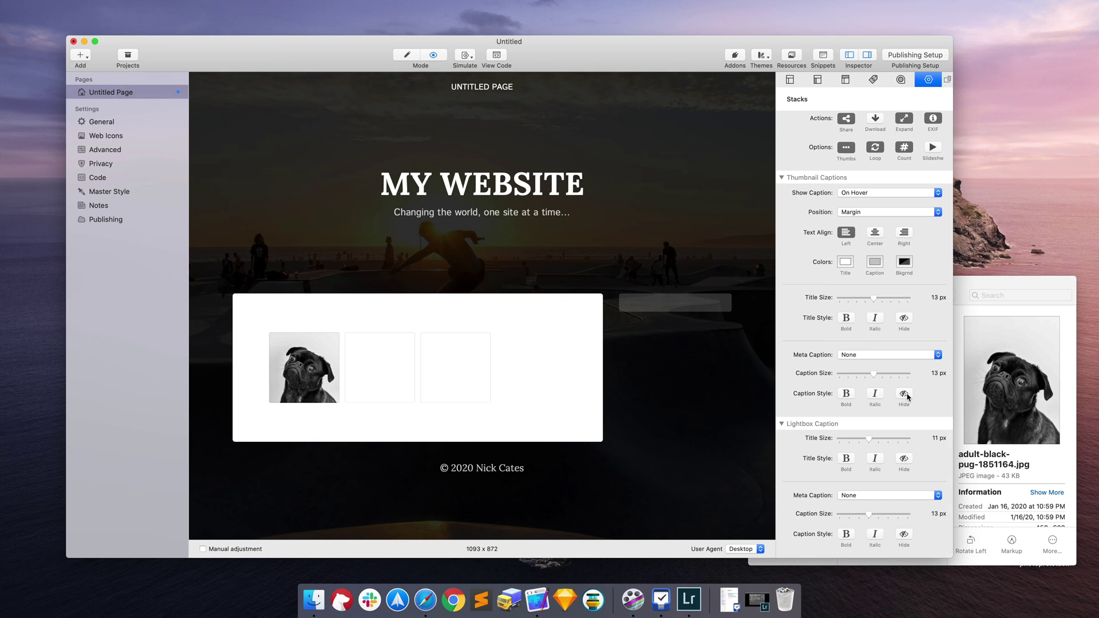
pyautogui.moveTo(297, 353)
pyautogui.press('super+r')
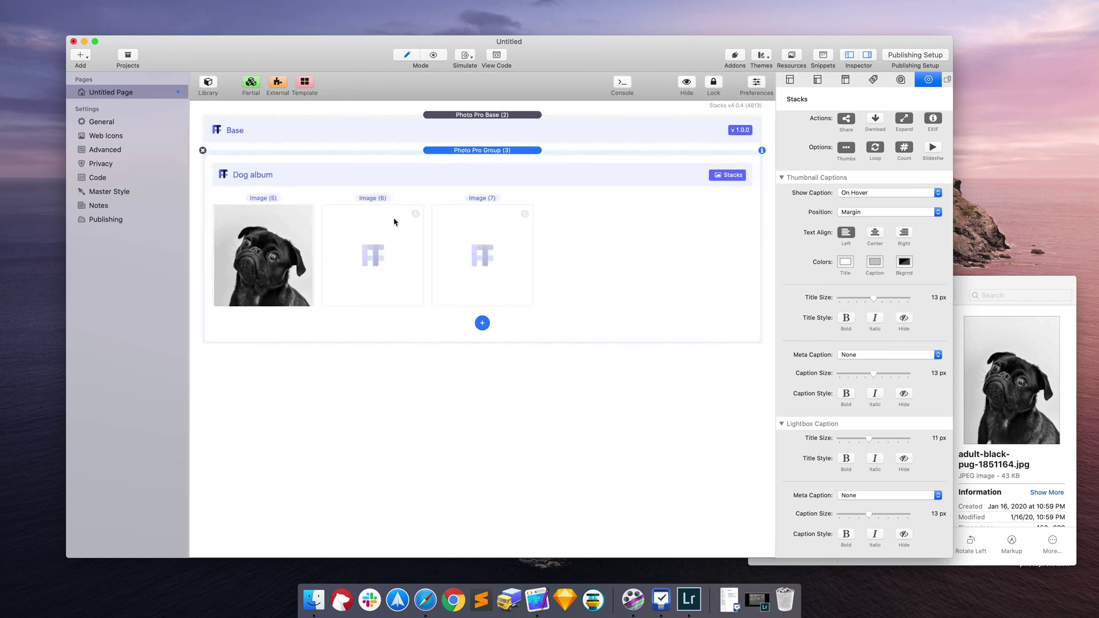
# - Set the Photo Pro Group's thumbnail columns to 2 for phone, phone+, tablet and laptop, and preview the grid
pyautogui.scroll(10, 895, 293)
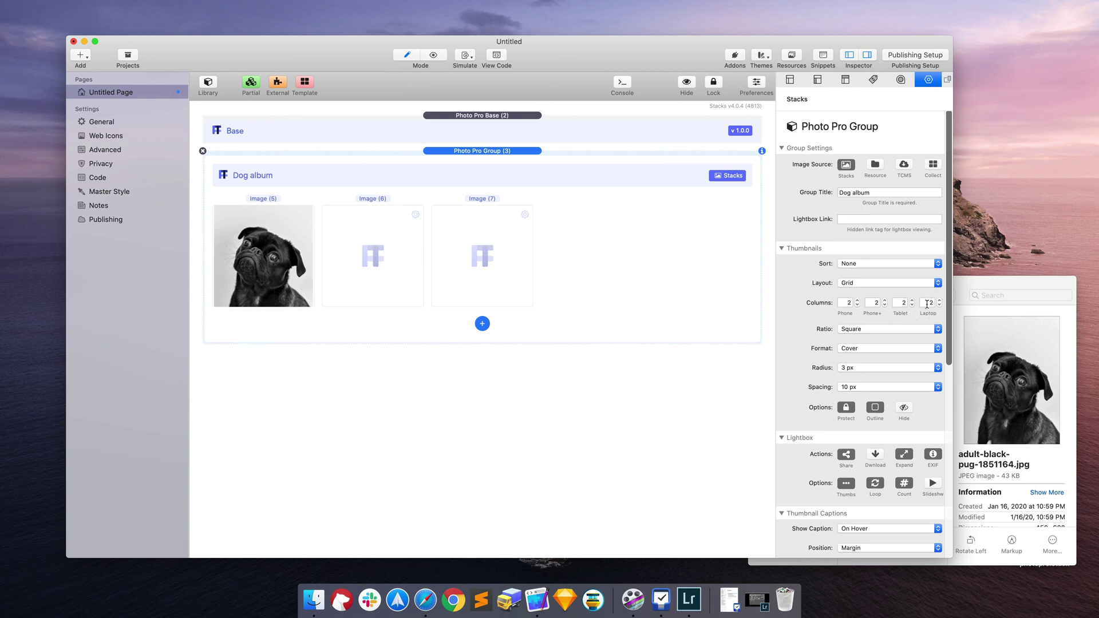
pyautogui.press('super+r')
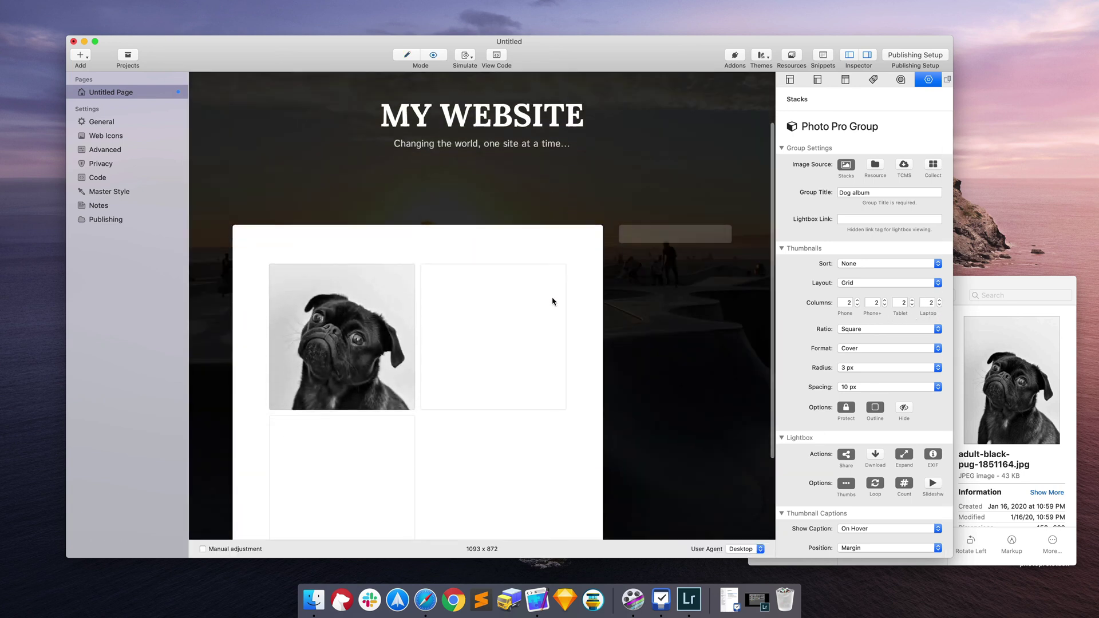
pyautogui.scroll(-2, 320, 265)
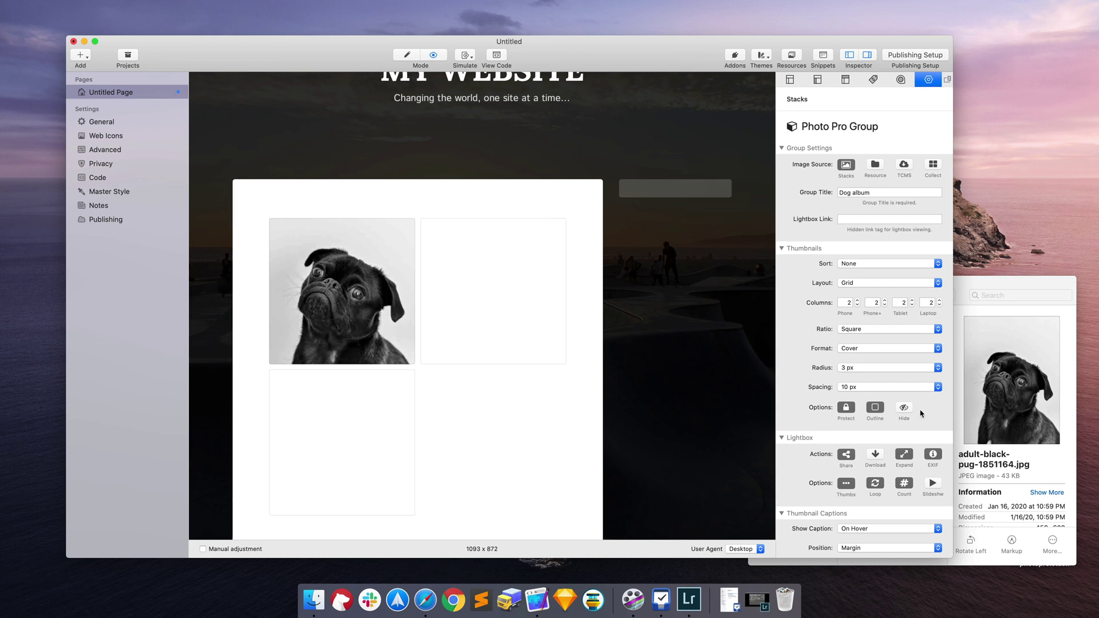
# - Hide the title in the Photo Pro Group's thumbnail captions and review the pug thumbnail and the lightbox caption settings
pyautogui.scroll(-10, 936, 416)
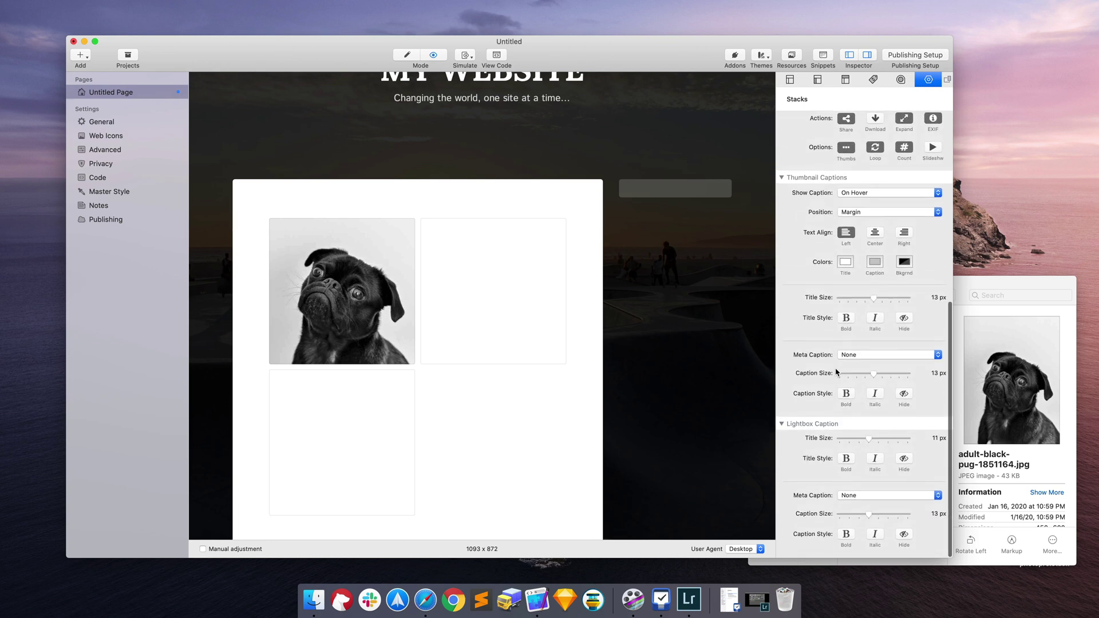
pyautogui.click(904, 319)
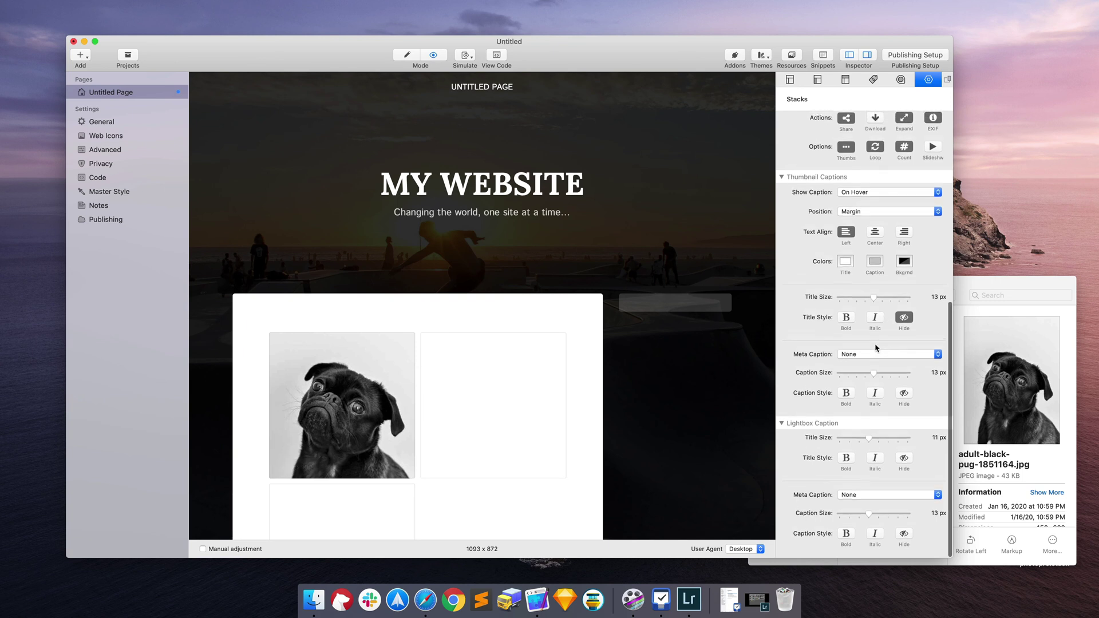
pyautogui.moveTo(360, 379)
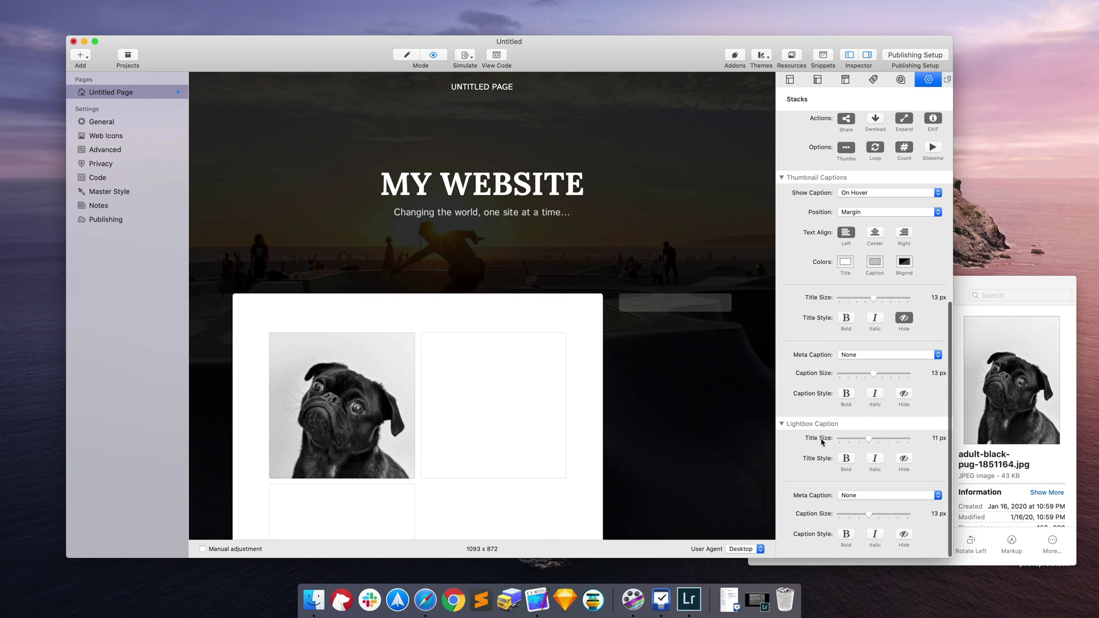
pyautogui.scroll(-1, 844, 475)
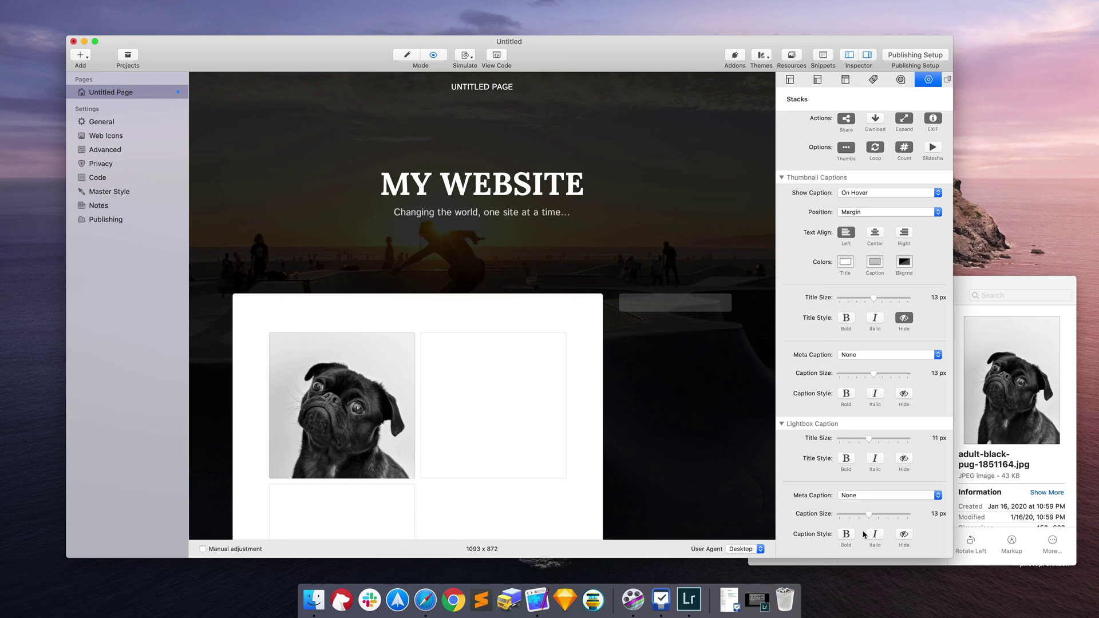
pyautogui.scroll(10, 881, 541)
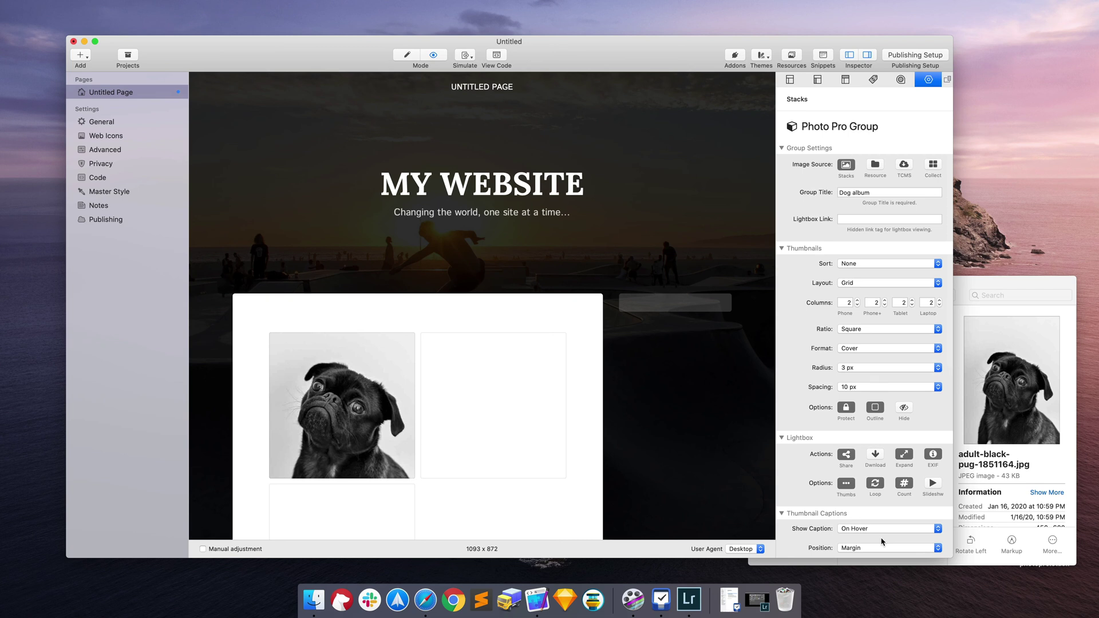
pyautogui.scroll(-5, 657, 426)
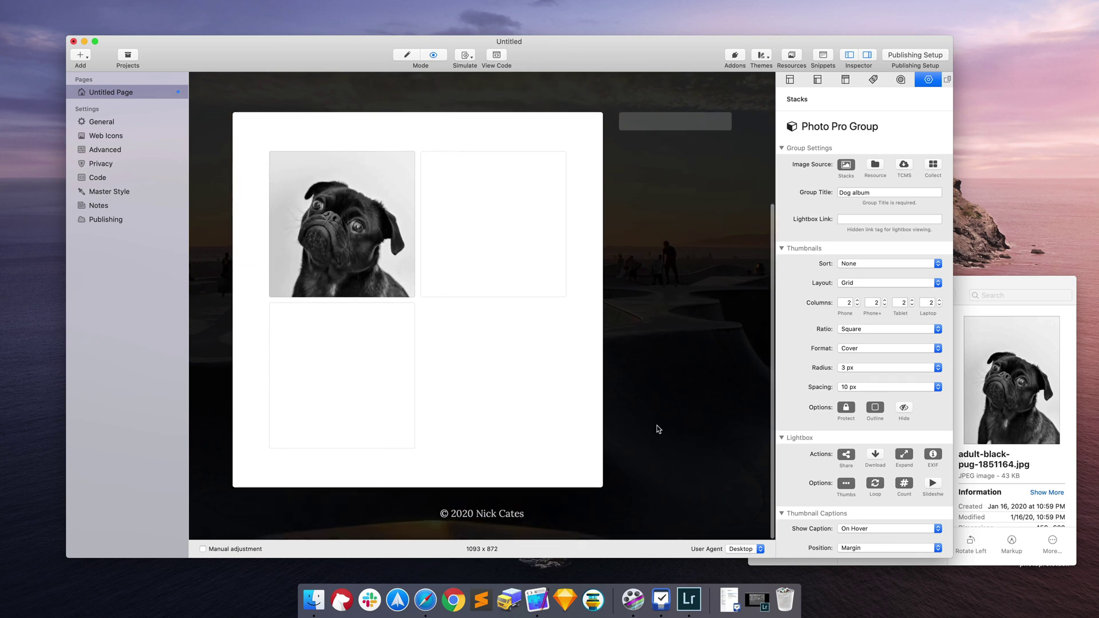
pyautogui.scroll(5, 657, 426)
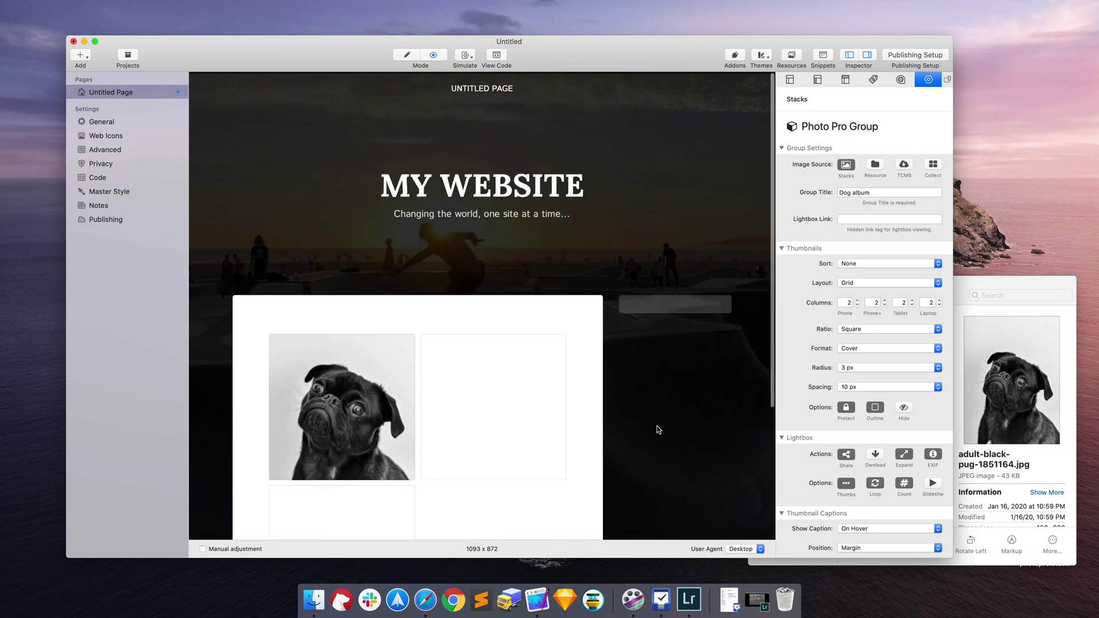
# - Assign angry-animal-big-carnivore-302304.jpg and animal-avian-beak-bird-349758.jpg from the full folder as full images of the second and third image stacks
pyautogui.press('super+r')
pyautogui.click(999, 286)
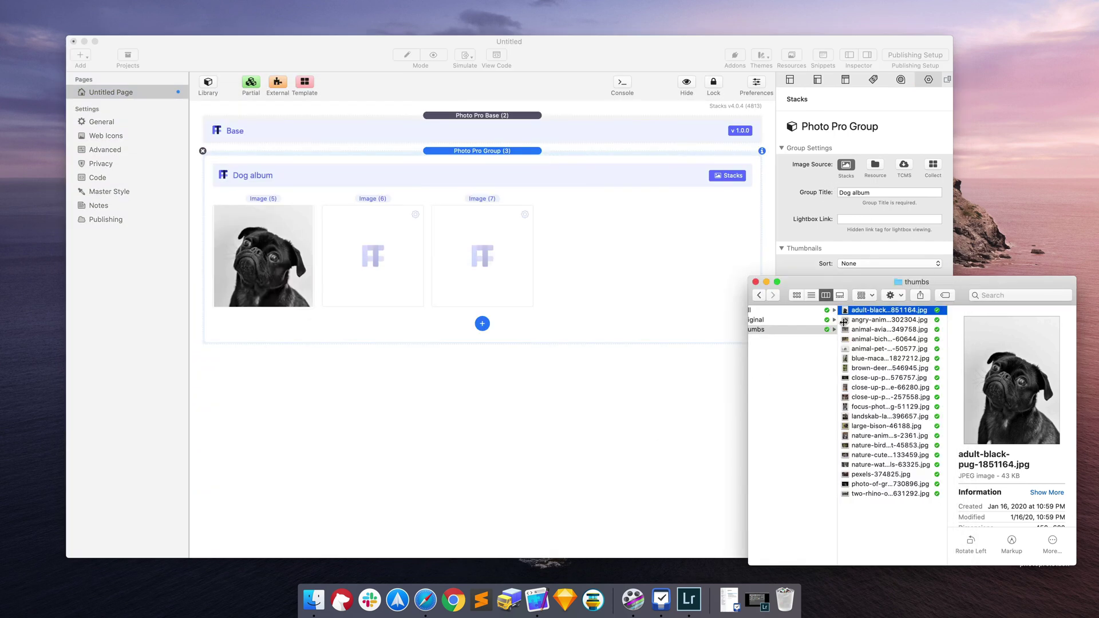
pyautogui.click(835, 310)
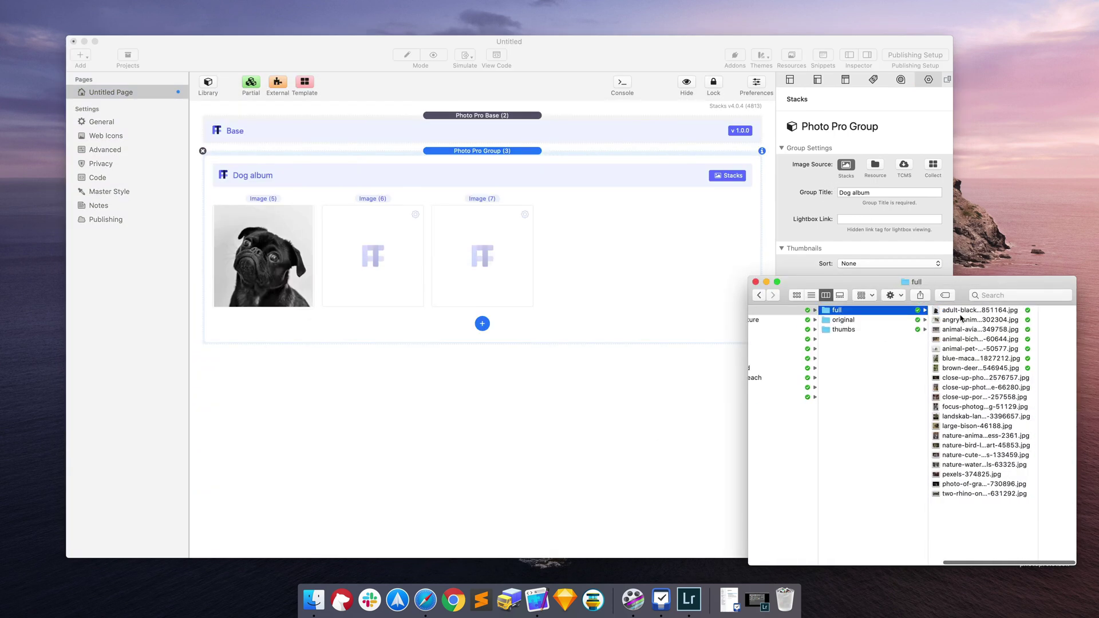
pyautogui.moveTo(973, 319); pyautogui.dragTo(449, 250)
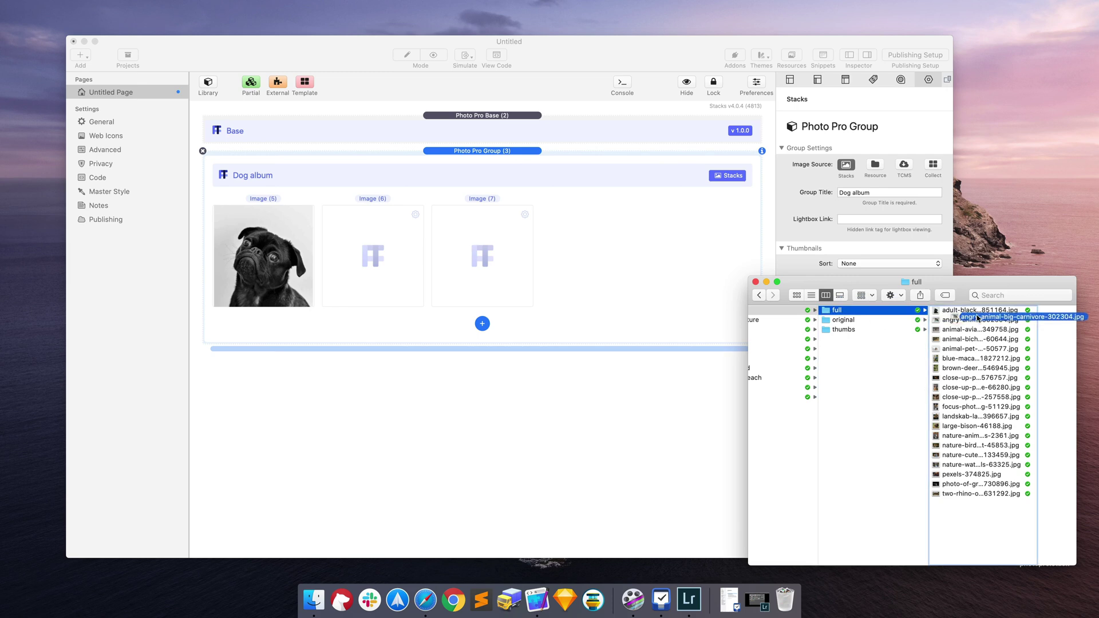
pyautogui.click(364, 242)
pyautogui.click(964, 286)
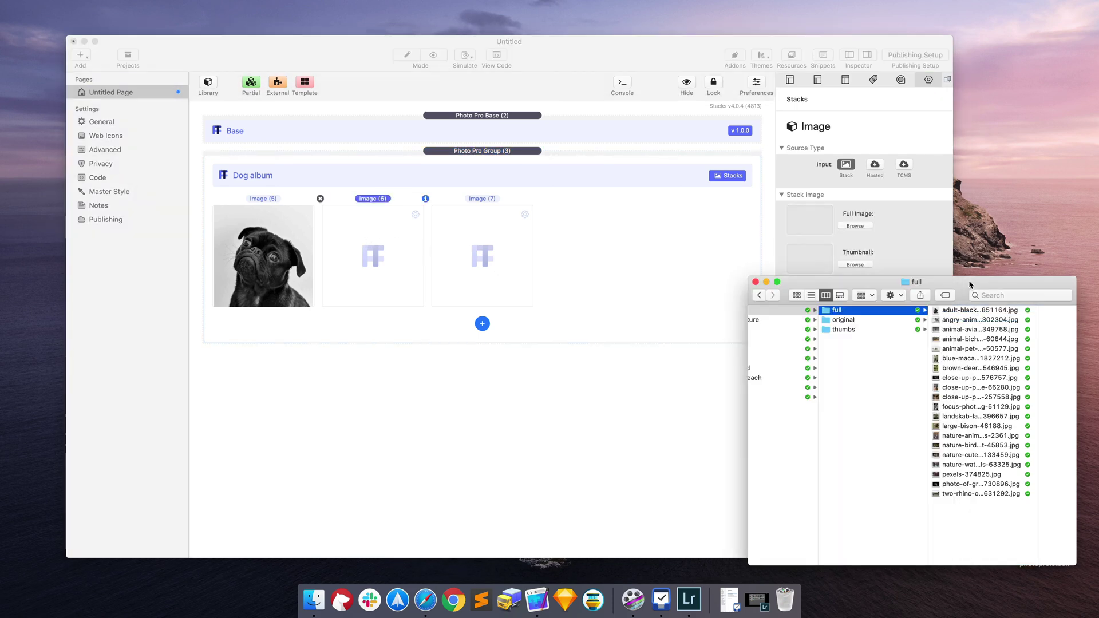
pyautogui.moveTo(934, 313); pyautogui.dragTo(810, 223)
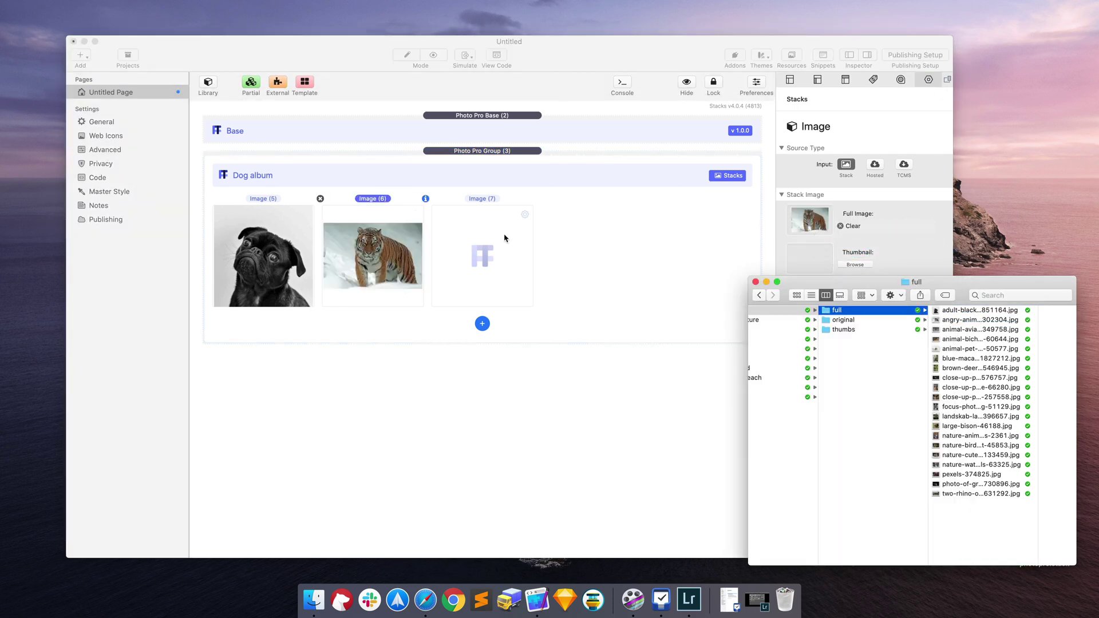
pyautogui.click(984, 332)
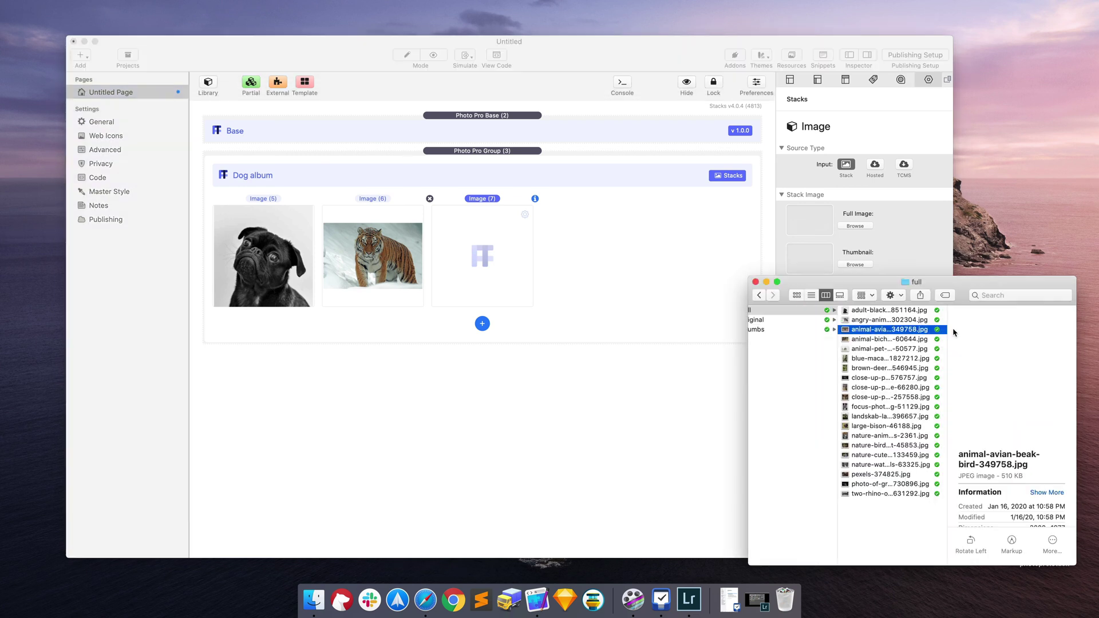
pyautogui.moveTo(906, 332); pyautogui.dragTo(809, 222)
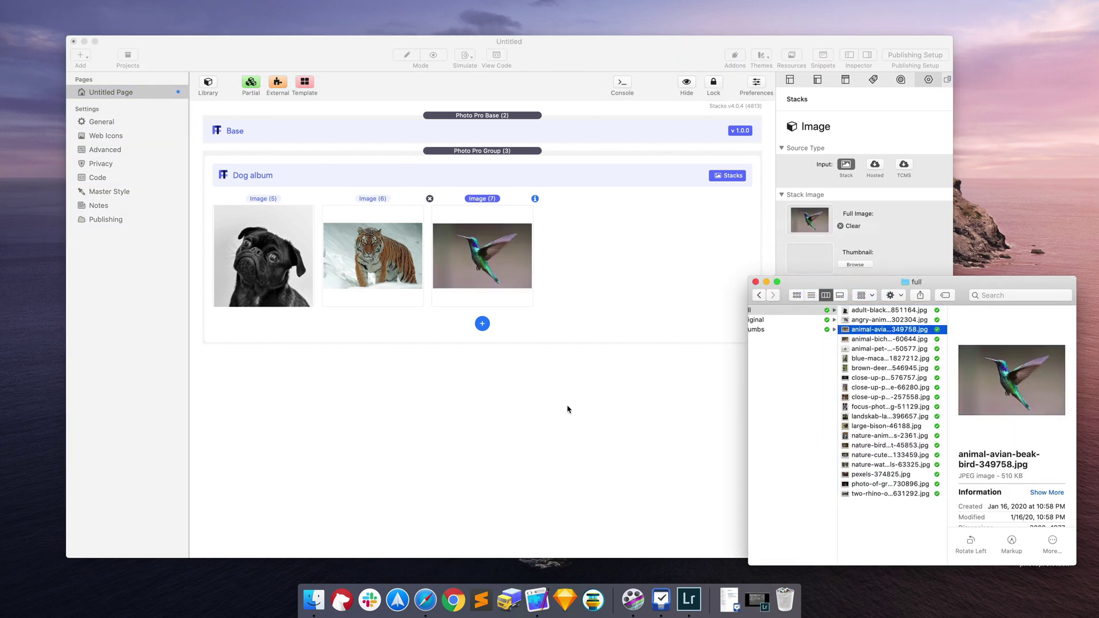
# - Assign angry-animal-big-carnivore-302304.jpg from the thumbs folder as the thumbnail of the tiger image stack
pyautogui.click(386, 263)
pyautogui.click(1028, 285)
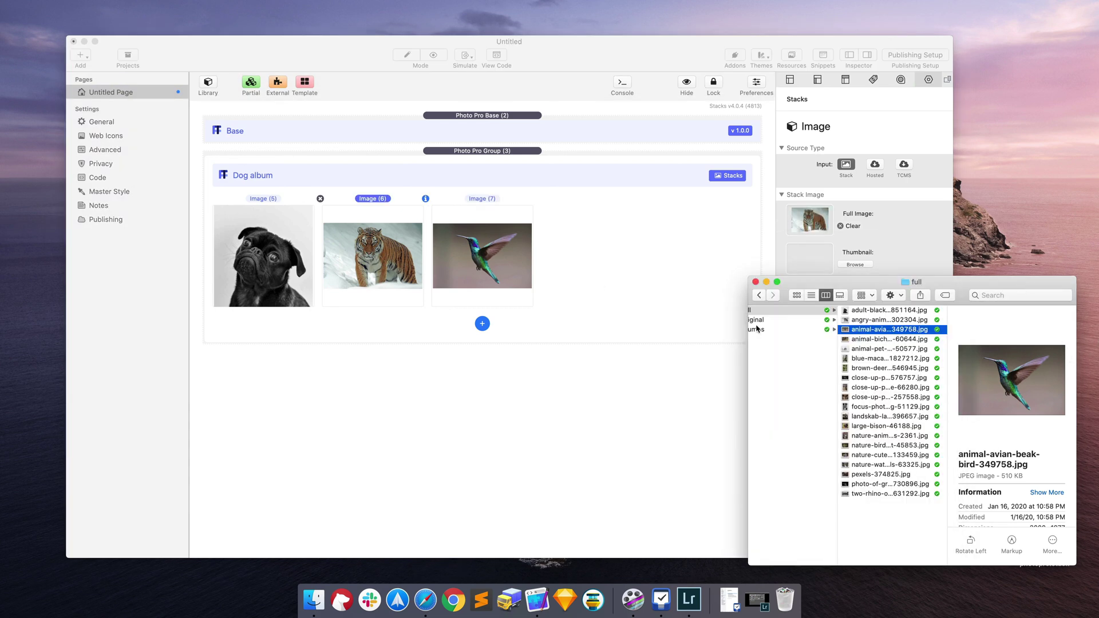
pyautogui.click(757, 330)
pyautogui.click(896, 320)
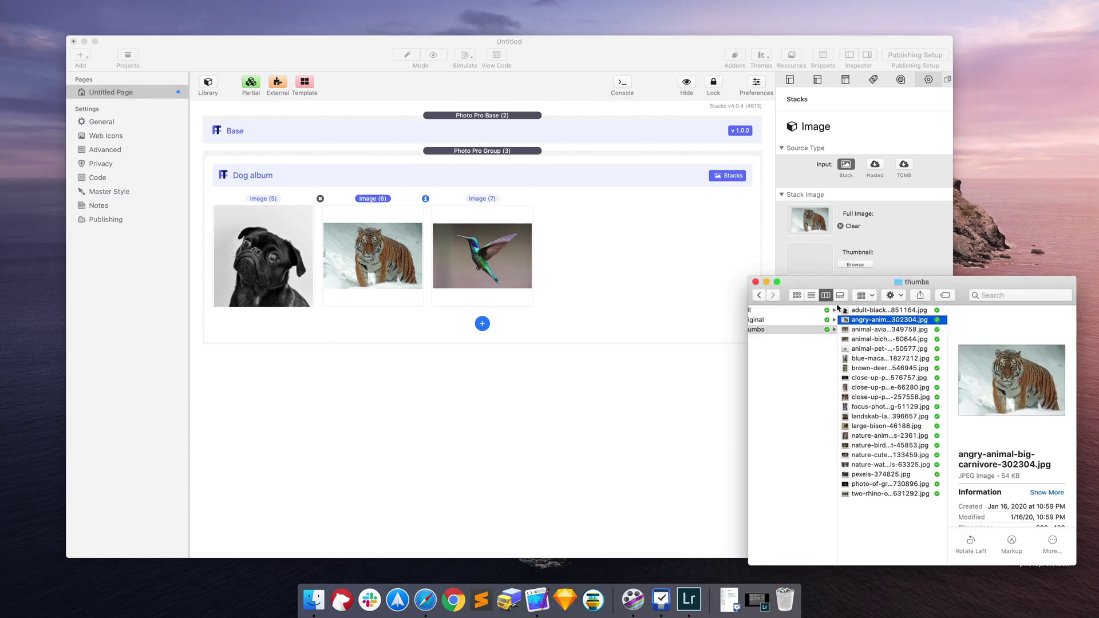
pyautogui.moveTo(867, 322); pyautogui.dragTo(811, 257)
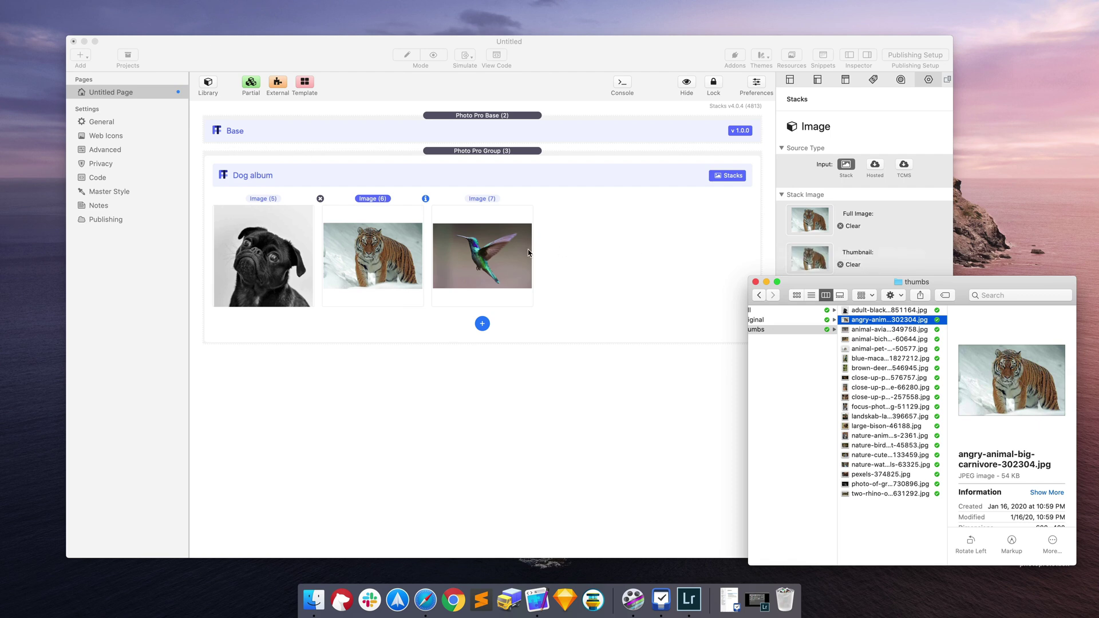
# - Assign animal-avian-beak-bird-349758.jpg from the thumbs folder as the thumbnail of the hummingbird image stack
pyautogui.click(514, 259)
pyautogui.click(1000, 282)
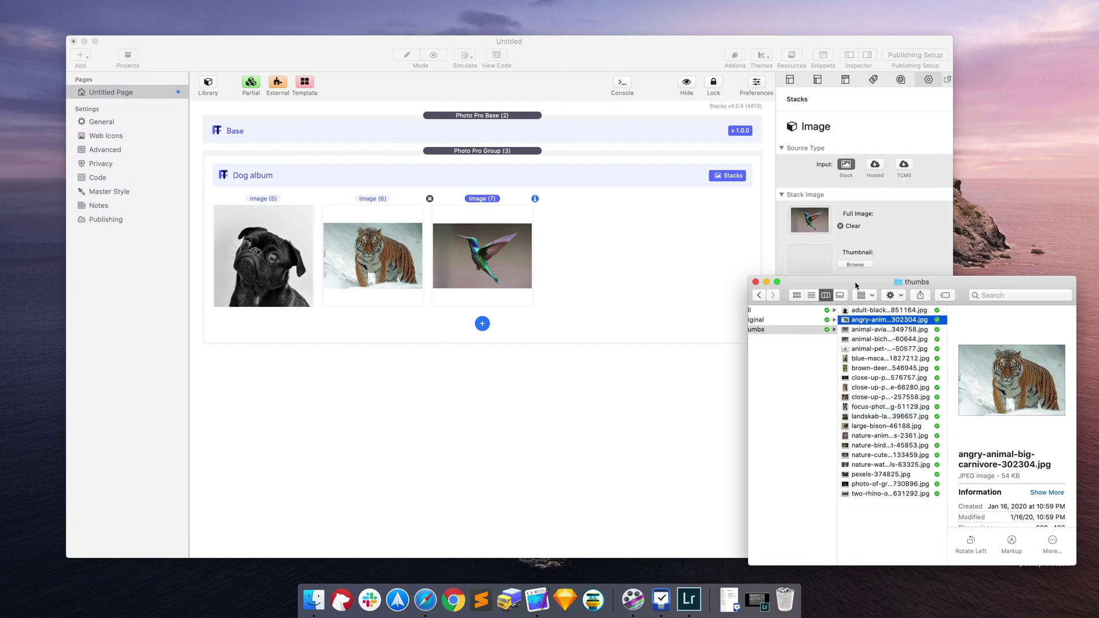
pyautogui.moveTo(857, 285); pyautogui.dragTo(857, 297)
pyautogui.moveTo(865, 343); pyautogui.dragTo(809, 255)
# - Select the Photo Pro Group and preview the page with its three thumbnails
pyautogui.click(606, 282)
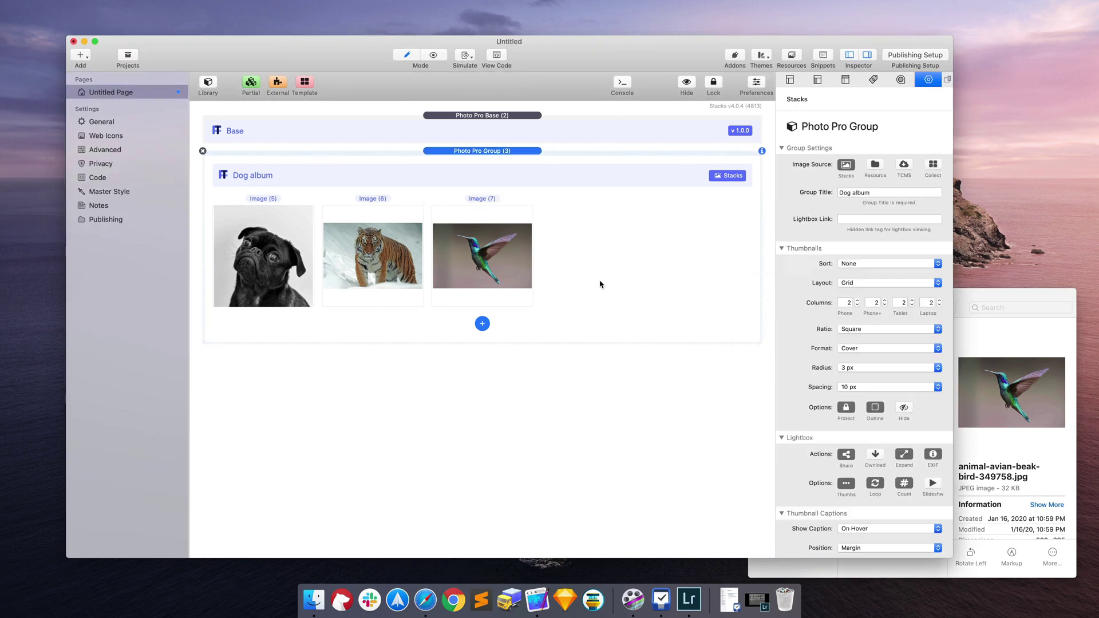
pyautogui.press('super+r')
pyautogui.scroll(-5, 600, 284)
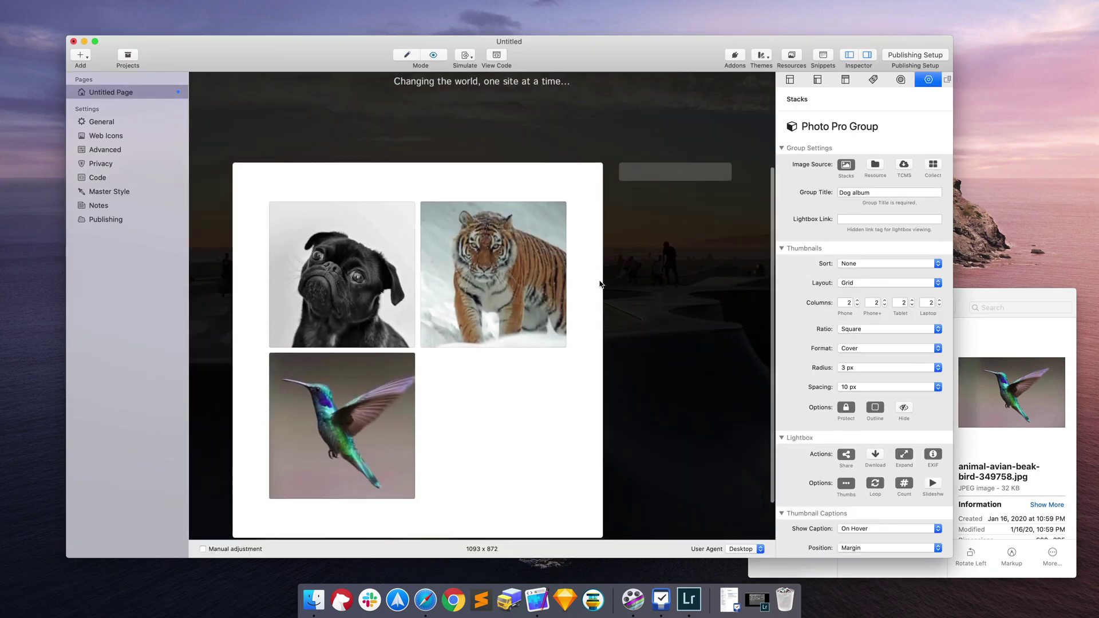
pyautogui.scroll(5, 600, 285)
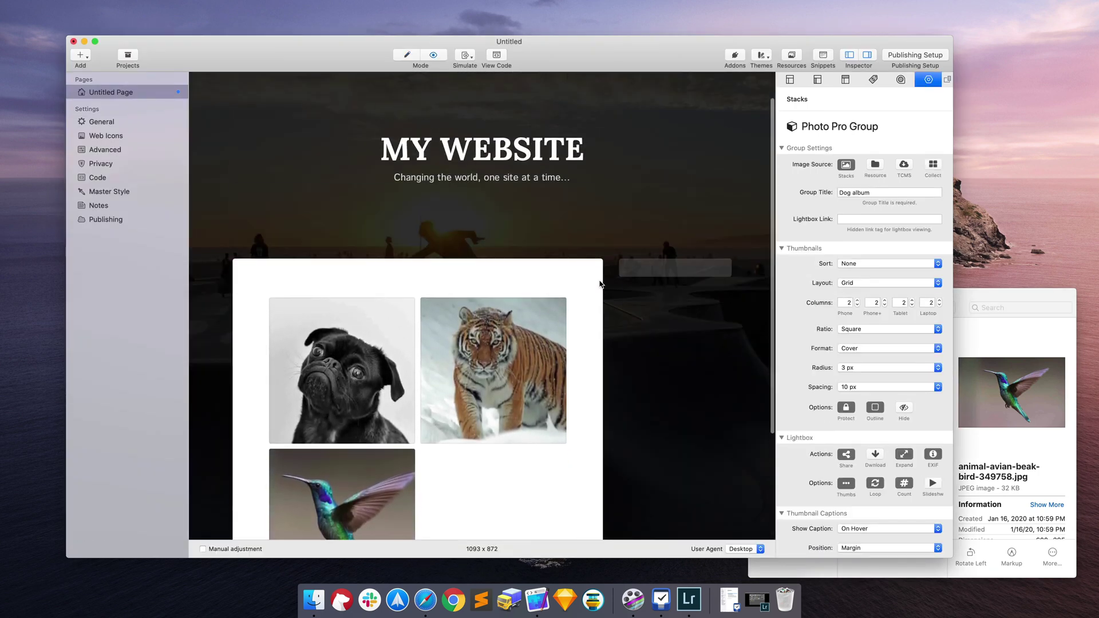
pyautogui.press('super+e')
pyautogui.press('super+r')
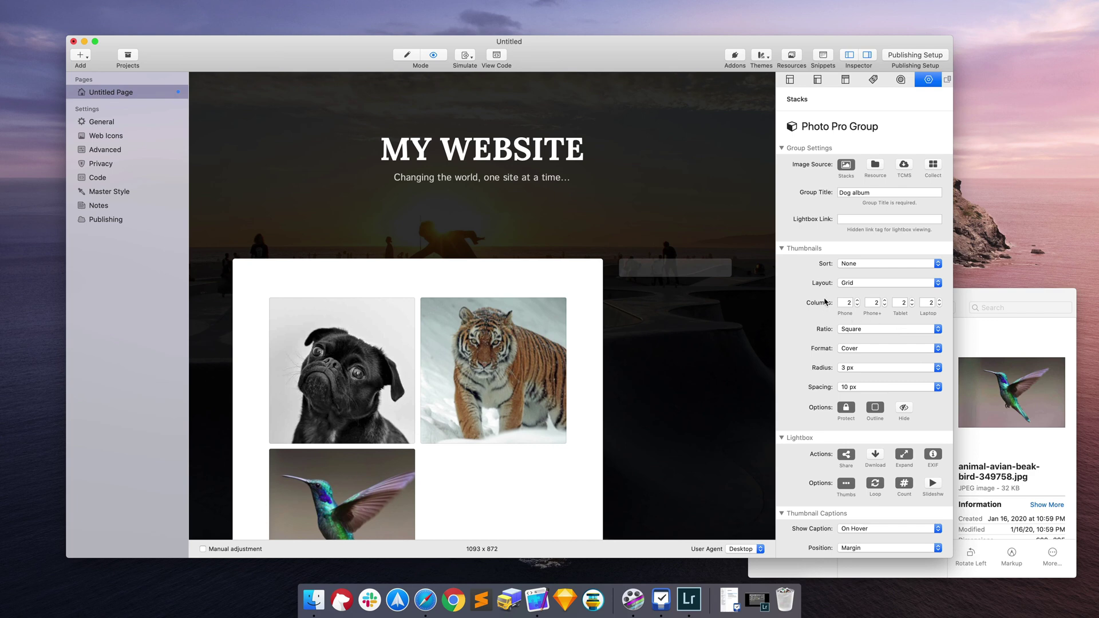
# - Set the Photo Pro Group's thumbnail columns to 3 for both laptop and tablet
pyautogui.scroll(-1, 779, 259)
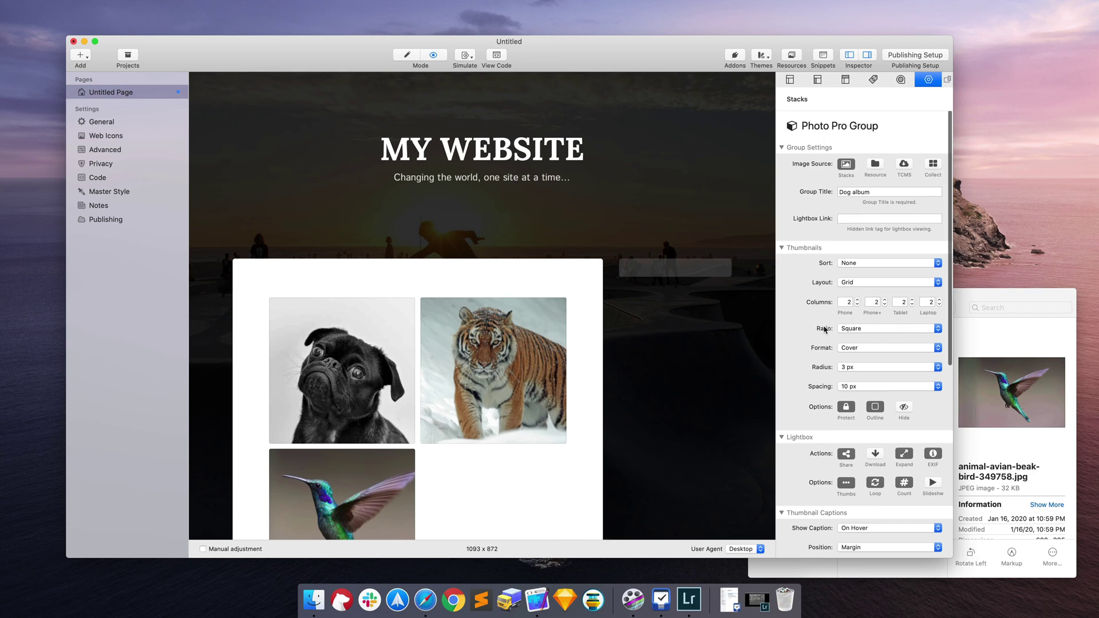
pyautogui.scroll(1, 823, 312)
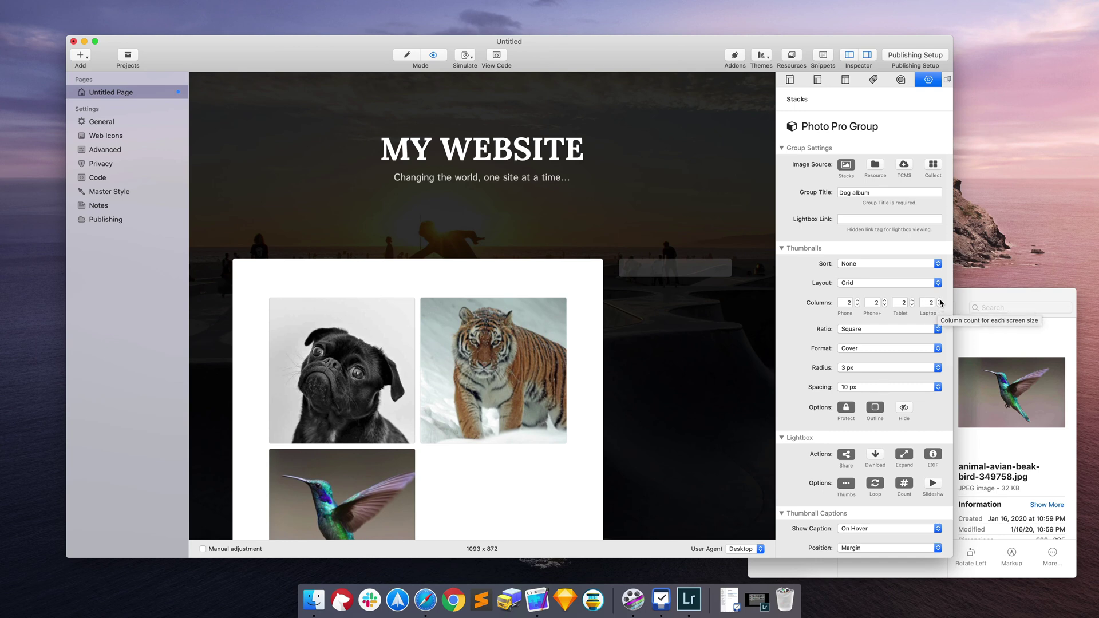
pyautogui.click(940, 300)
pyautogui.scroll(-1, 938, 304)
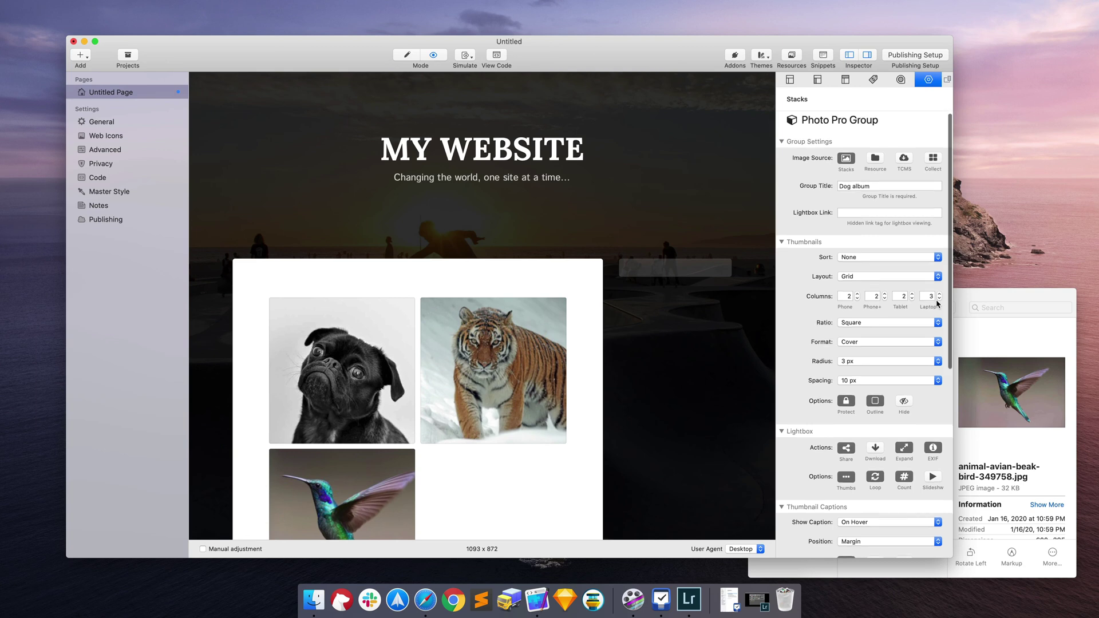
pyautogui.scroll(-1, 937, 304)
pyautogui.click(912, 289)
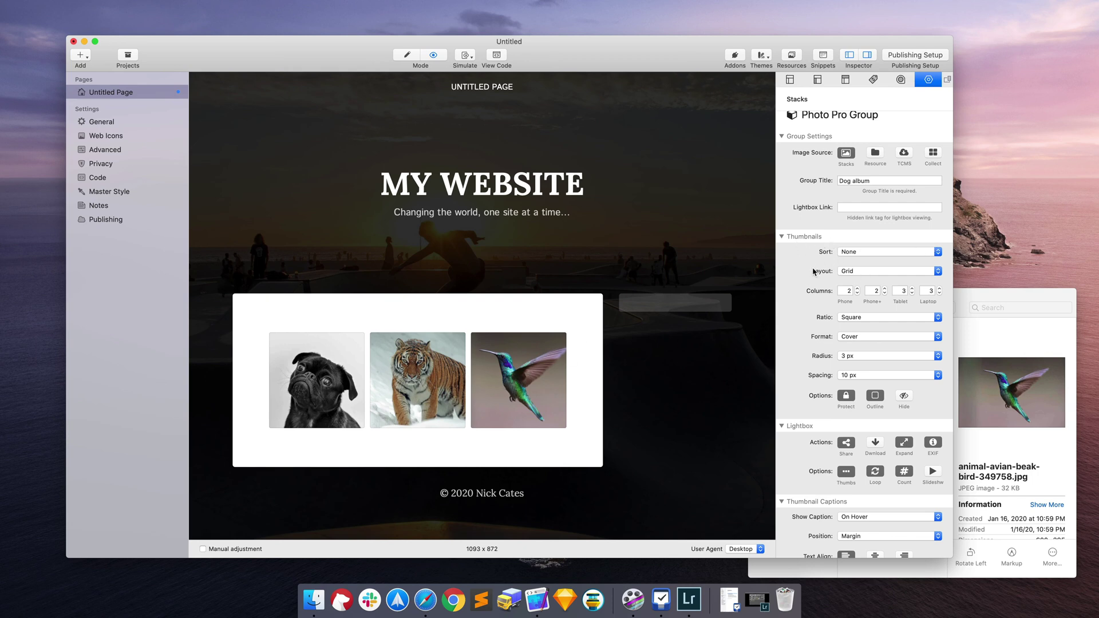
# - Try the Masonry thumbnail layout in the preview, and switch the Photo Pro Group to the Justified layout
pyautogui.click(866, 272)
pyautogui.click(865, 281)
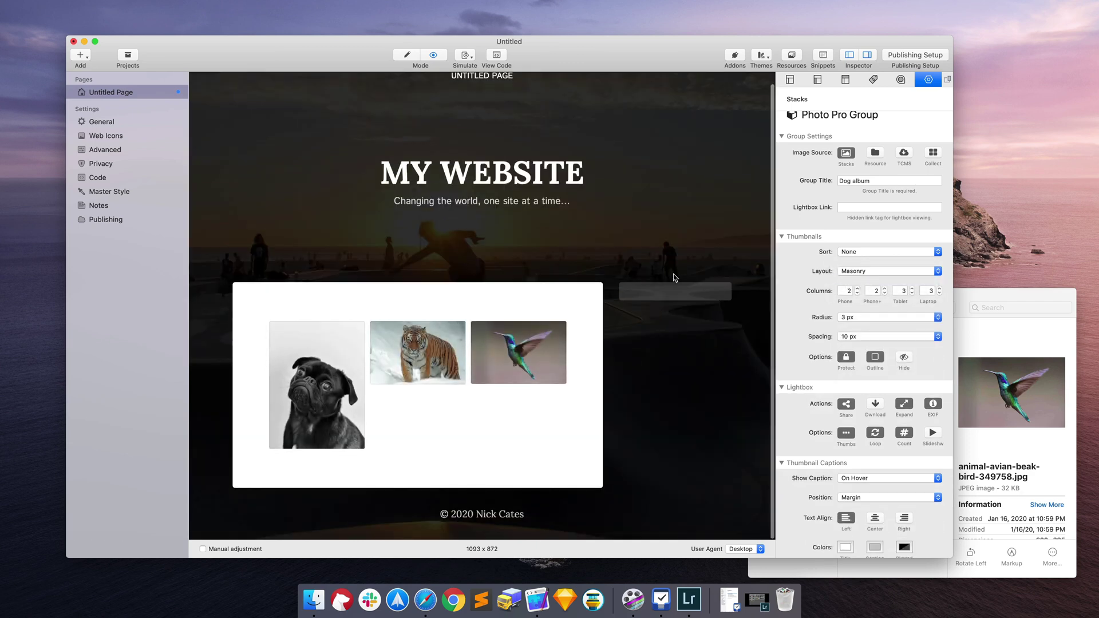
pyautogui.click(854, 271)
pyautogui.click(856, 280)
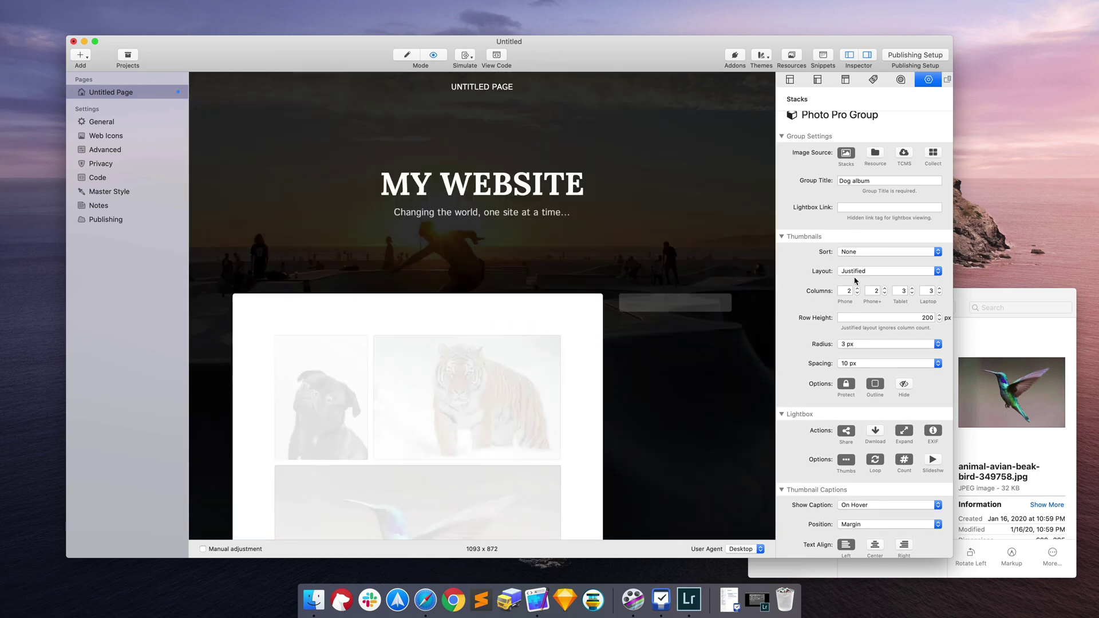
# - Examine the Justified thumbnail layout and page through the pug, tiger and hummingbird images in the lightbox
pyautogui.scroll(-5, 597, 278)
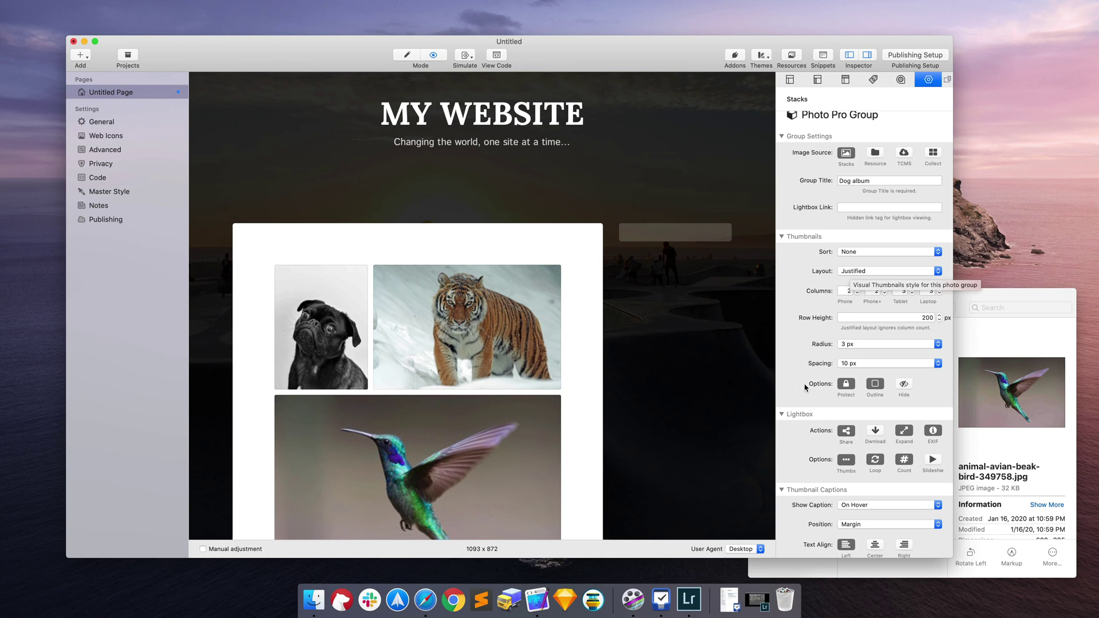
pyautogui.scroll(-2, 831, 296)
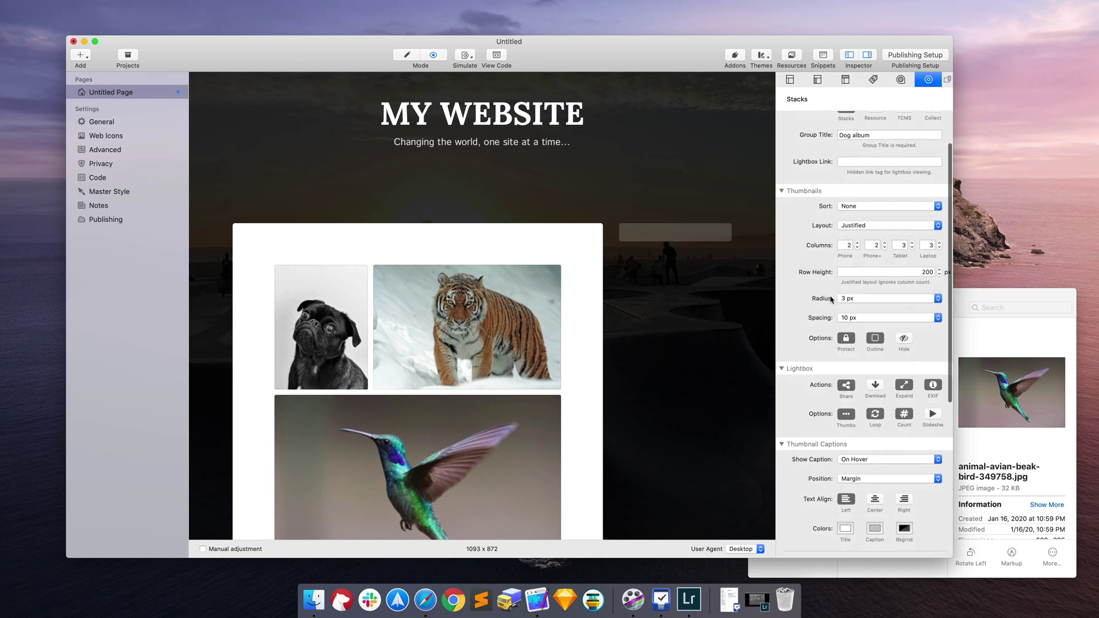
pyautogui.click(339, 310)
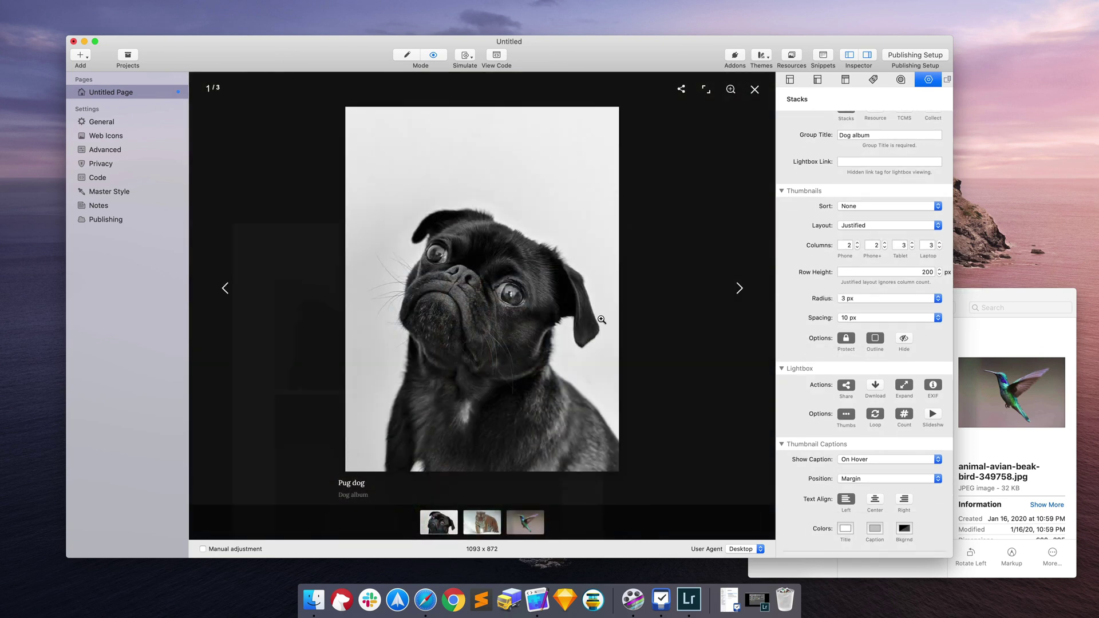
pyautogui.click(738, 289)
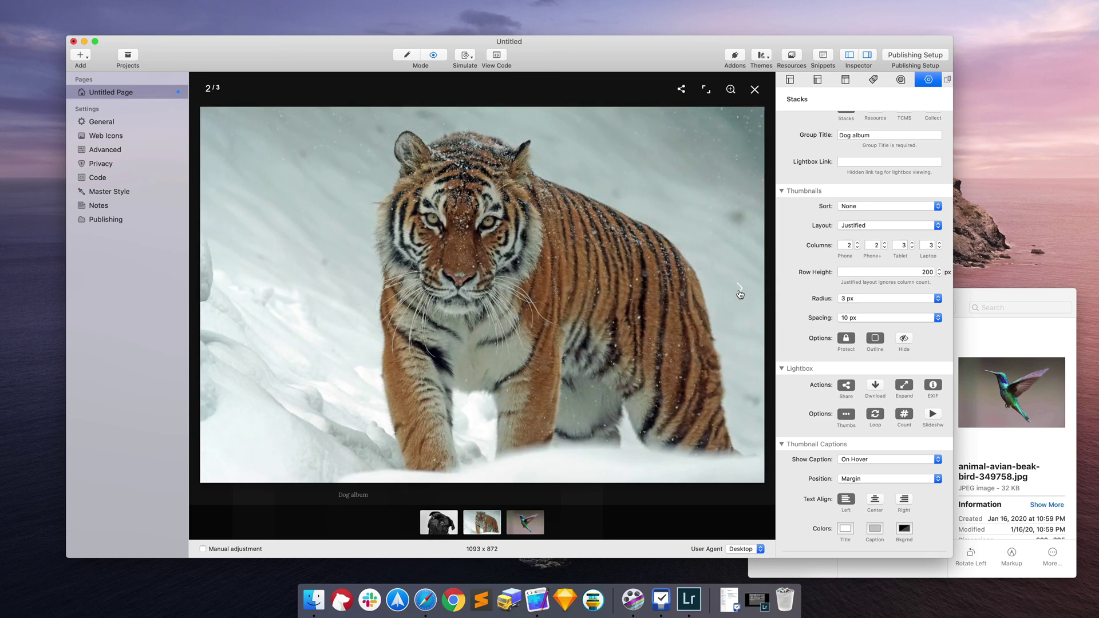
pyautogui.click(739, 291)
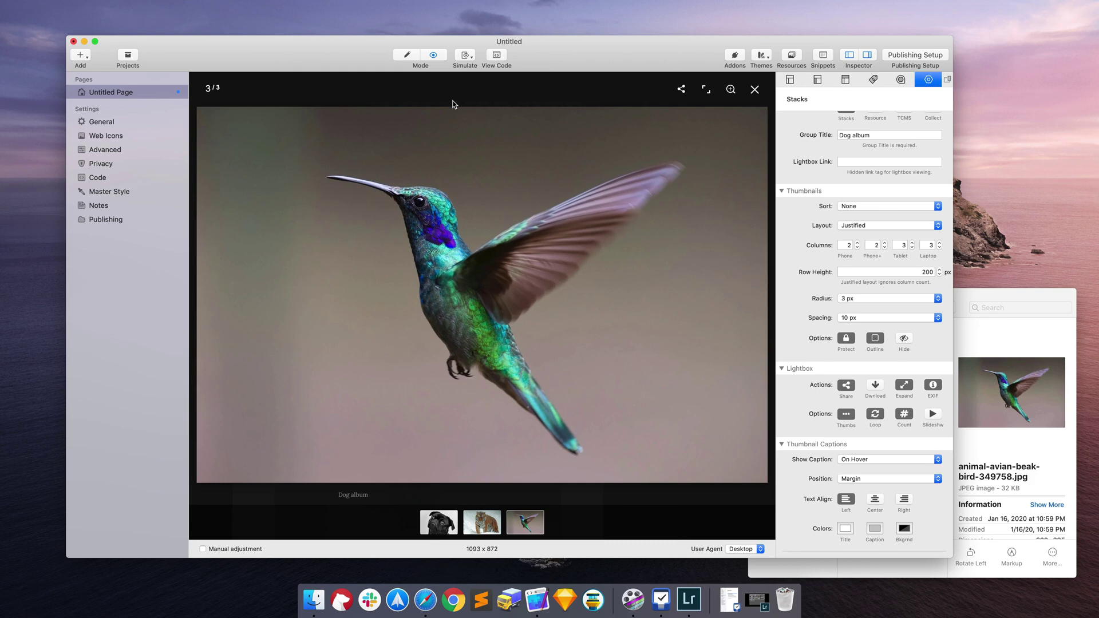
# - Enable the Download action for the Photo Pro Group's lightbox and open the pug image in the preview
pyautogui.scroll(-3, 789, 300)
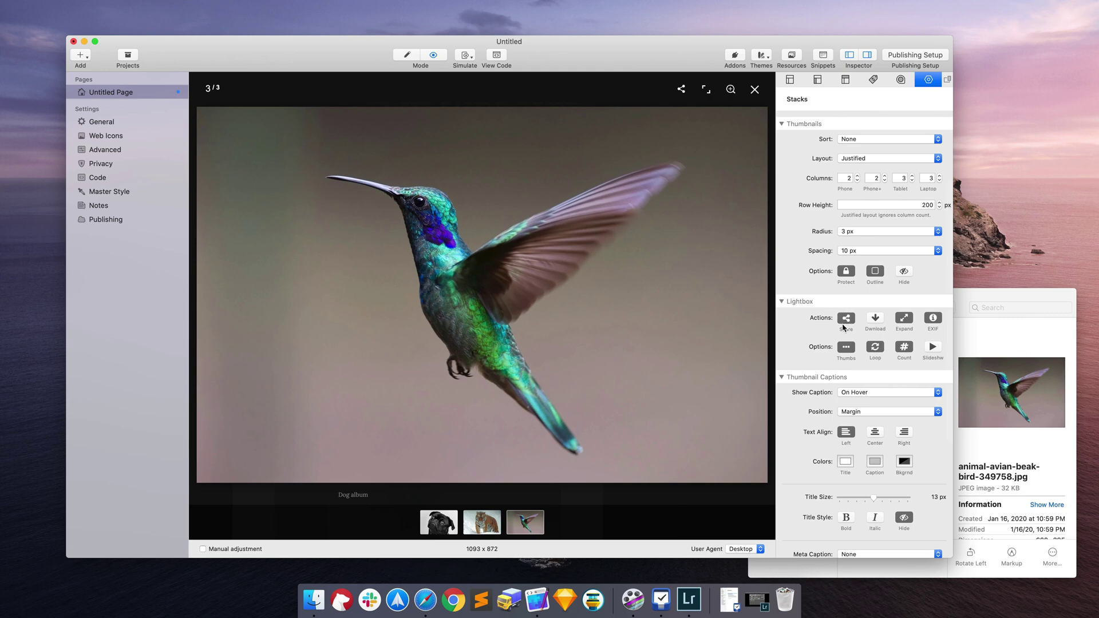
pyautogui.click(876, 319)
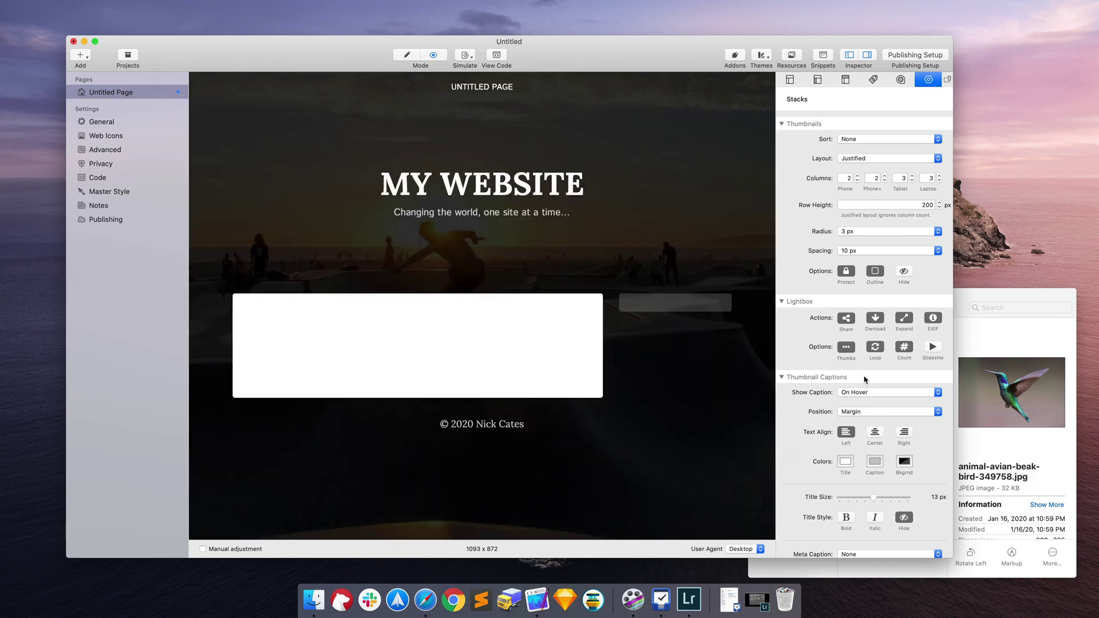
pyautogui.click(335, 345)
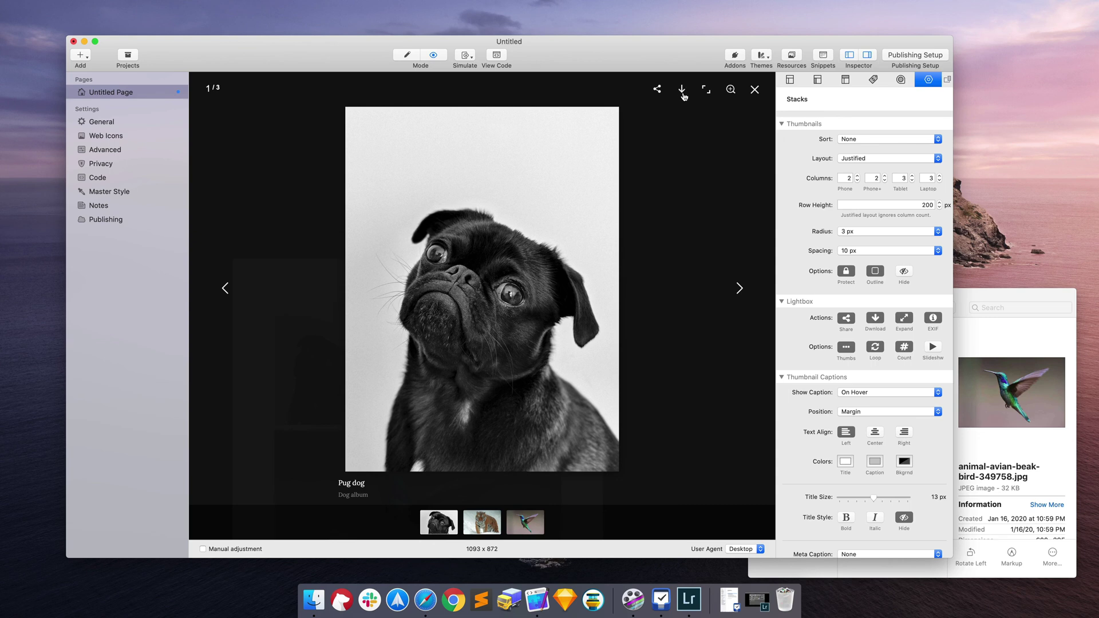
# - Show the lightbox's sharing options, disable the Share action for the group, and reopen the pug image
pyautogui.click(657, 89)
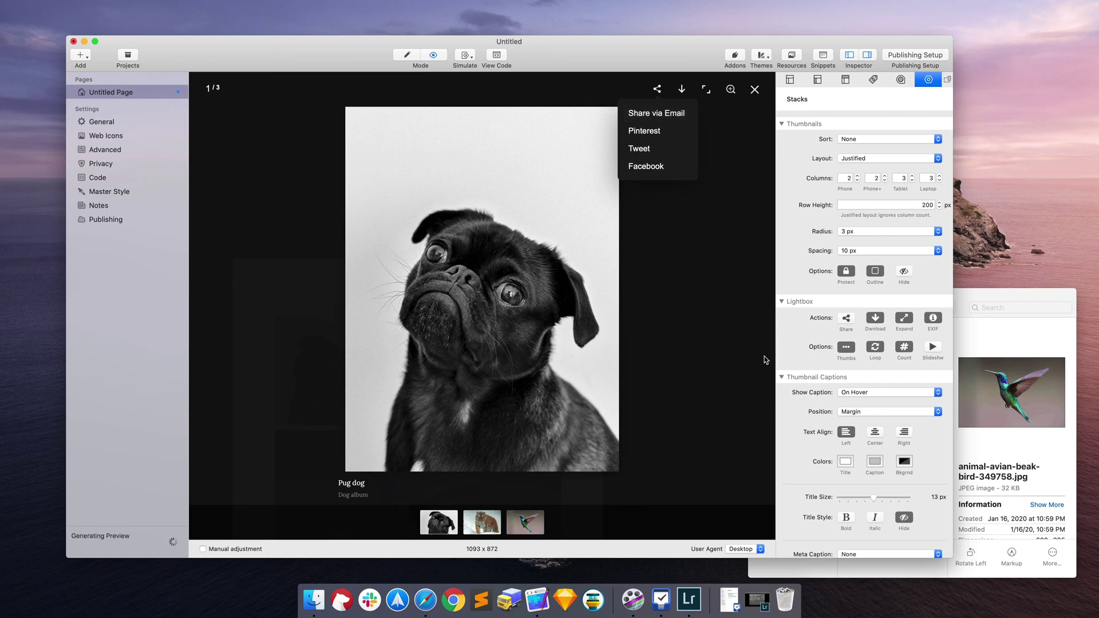
pyautogui.click(641, 106)
pyautogui.click(343, 340)
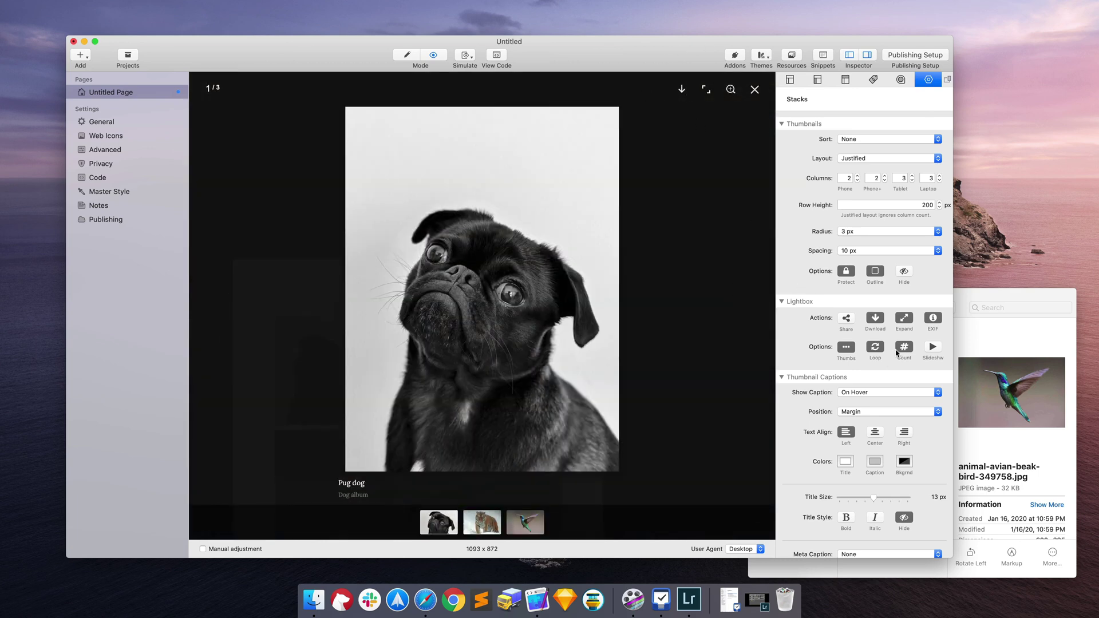
# - Disable the lightbox's Download, Expand, EXIF, Thumbs and Count options, leaving Loop on, and cycle through the images from the pug
pyautogui.click(847, 348)
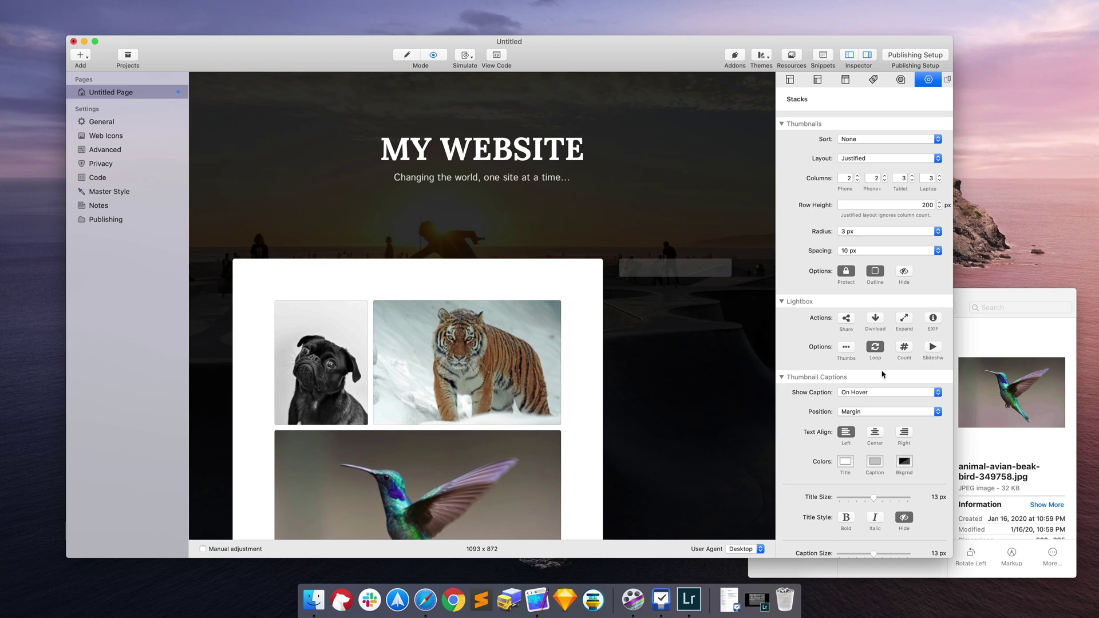
pyautogui.click(338, 345)
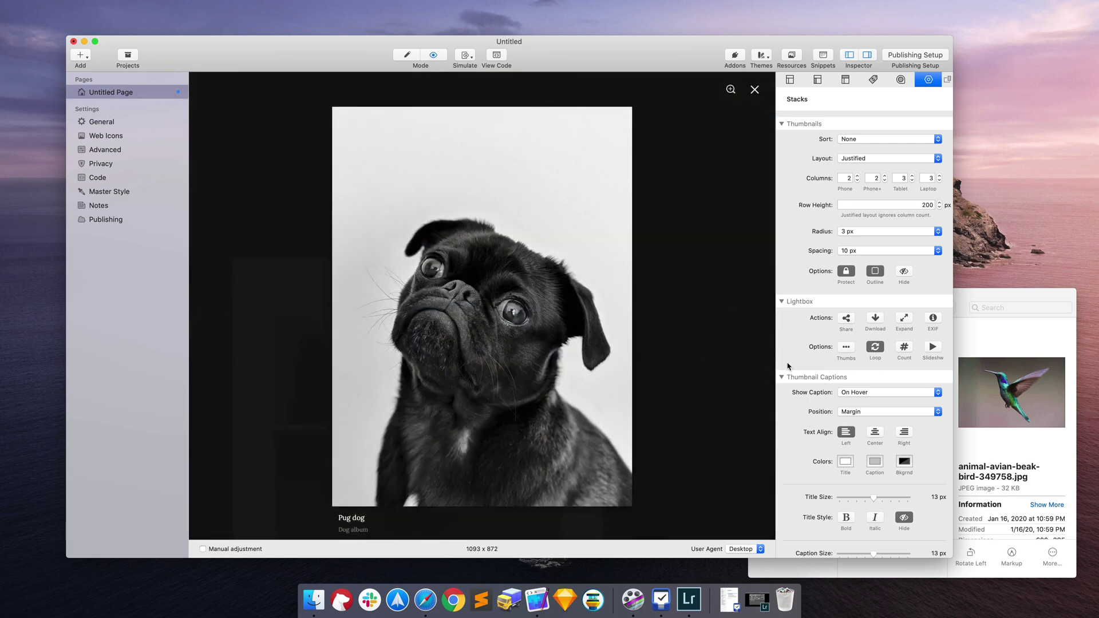
pyautogui.click(737, 306)
pyautogui.click(737, 306)
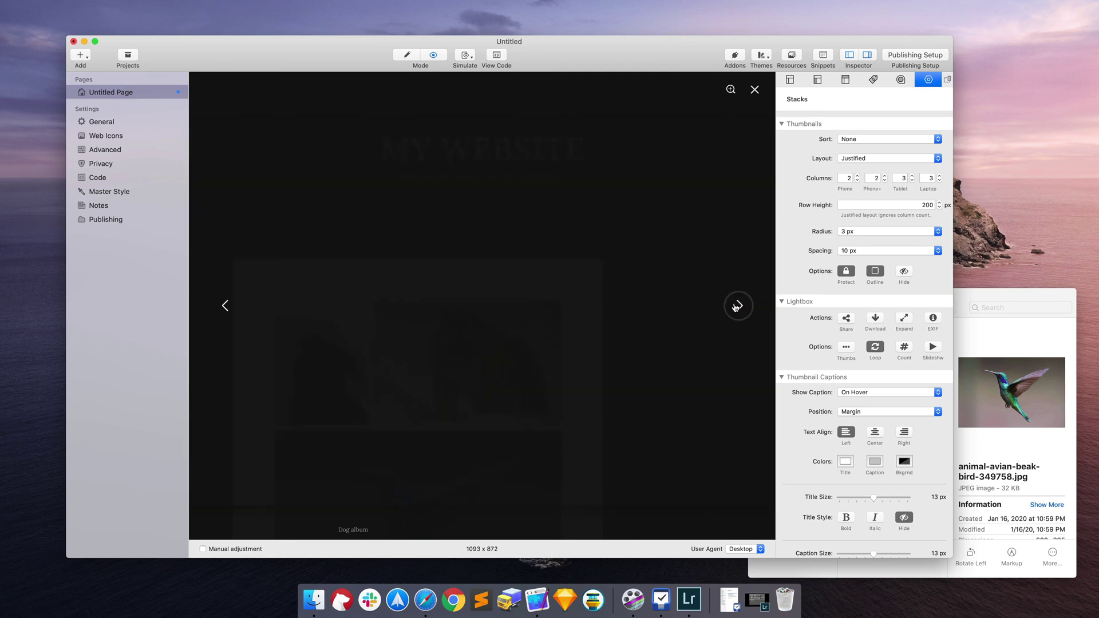
pyautogui.click(738, 306)
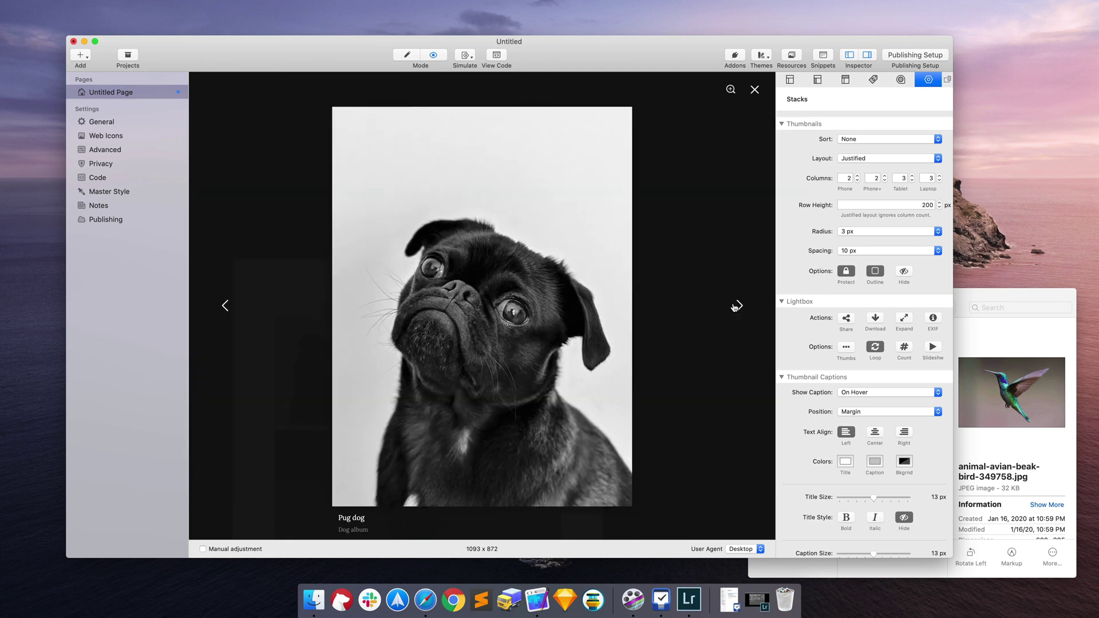
# - Close the lightbox, look over the three page thumbnails, and inspect the pug image in the simplified lightbox
pyautogui.click(755, 91)
pyautogui.scroll(-5, 681, 123)
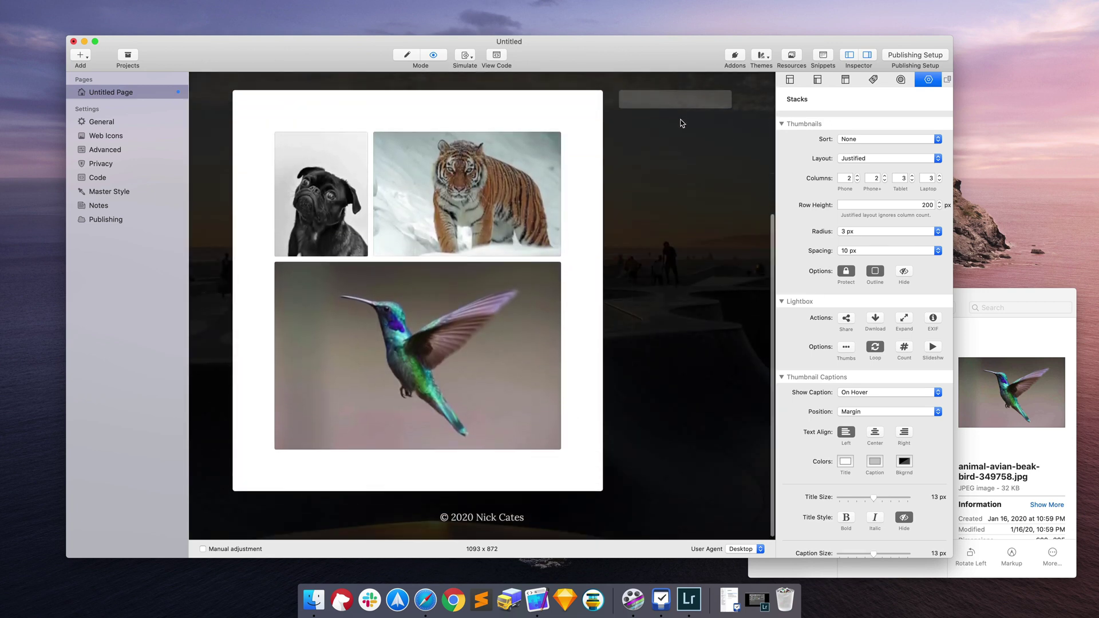
pyautogui.click(338, 188)
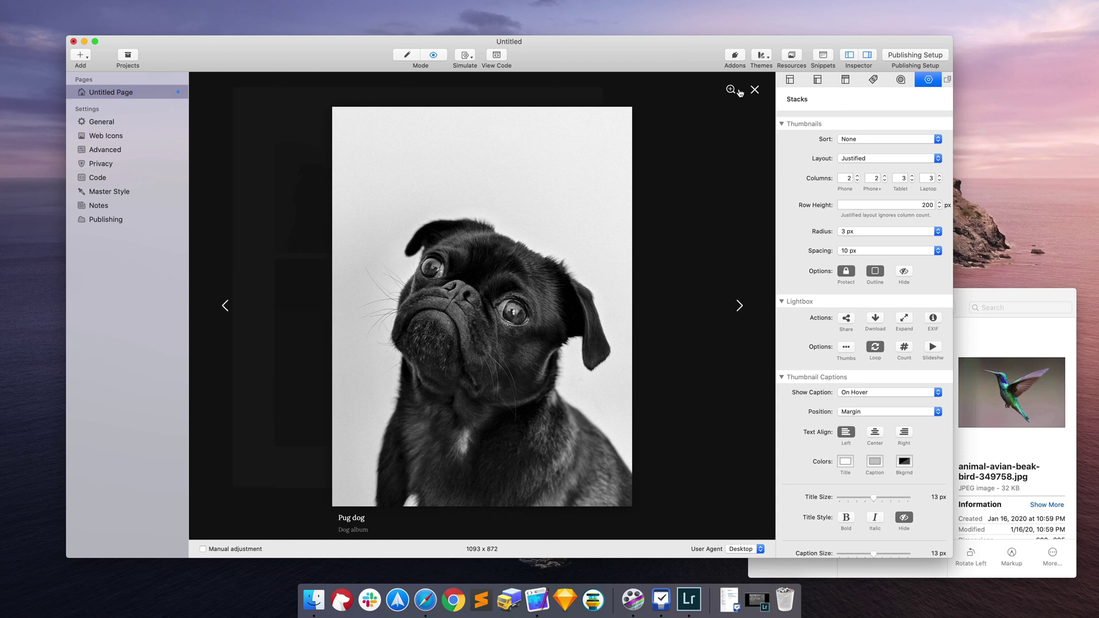
pyautogui.click(718, 216)
# - Return to edit mode, select the Photo Pro Base stack, and examine its general, lightbox, colour and EXIF label settings
pyautogui.press('super+e')
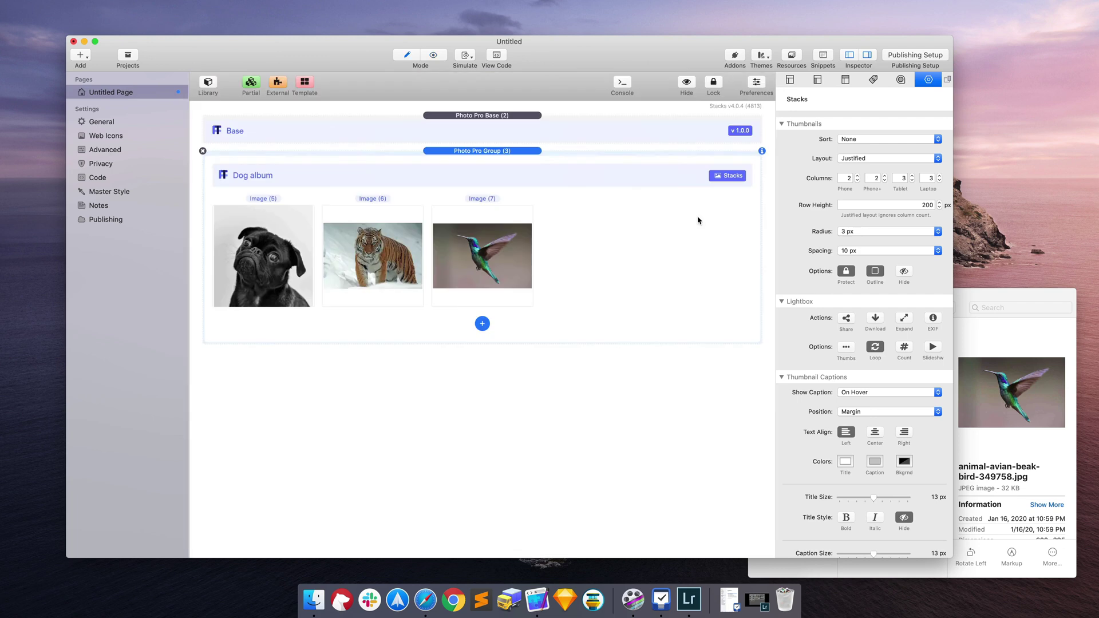
pyautogui.click(272, 131)
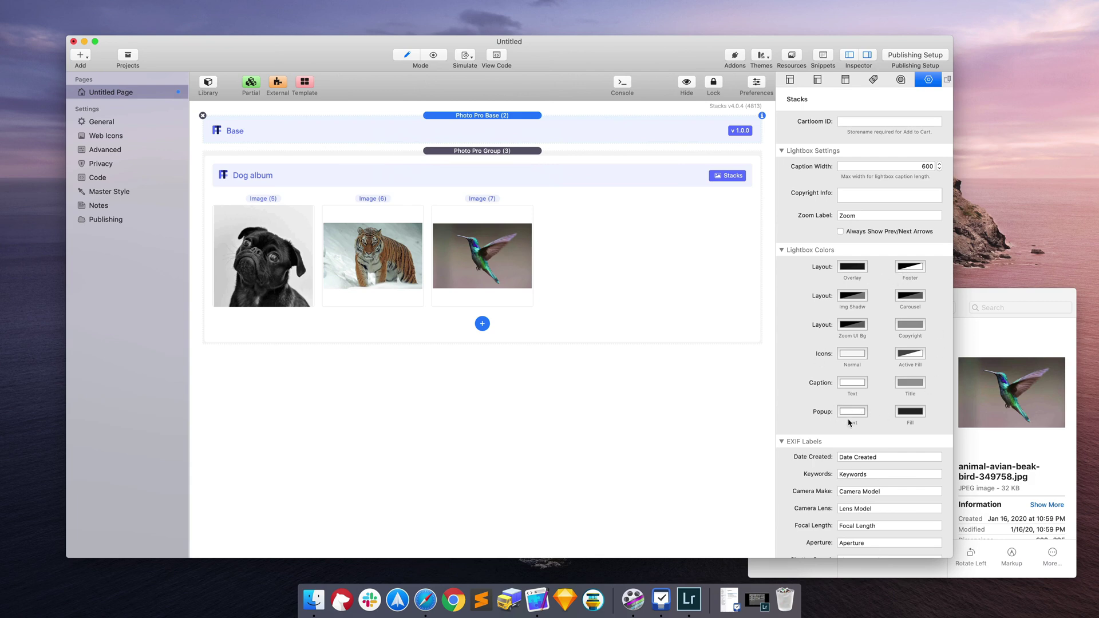
pyautogui.scroll(3, 849, 422)
pyautogui.scroll(-9, 849, 422)
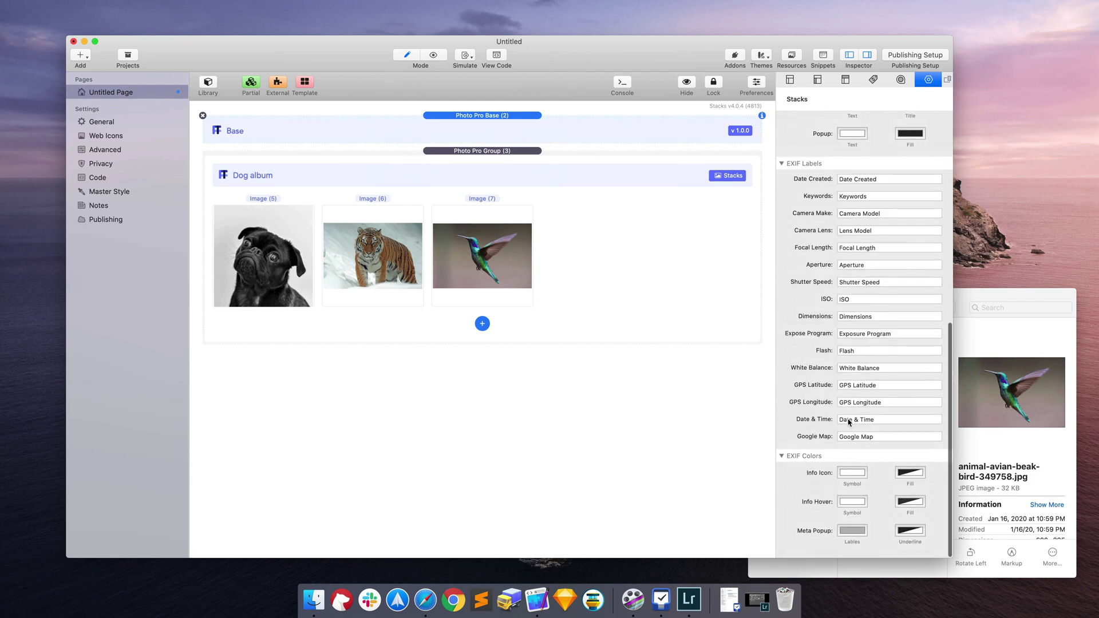
pyautogui.scroll(9, 849, 422)
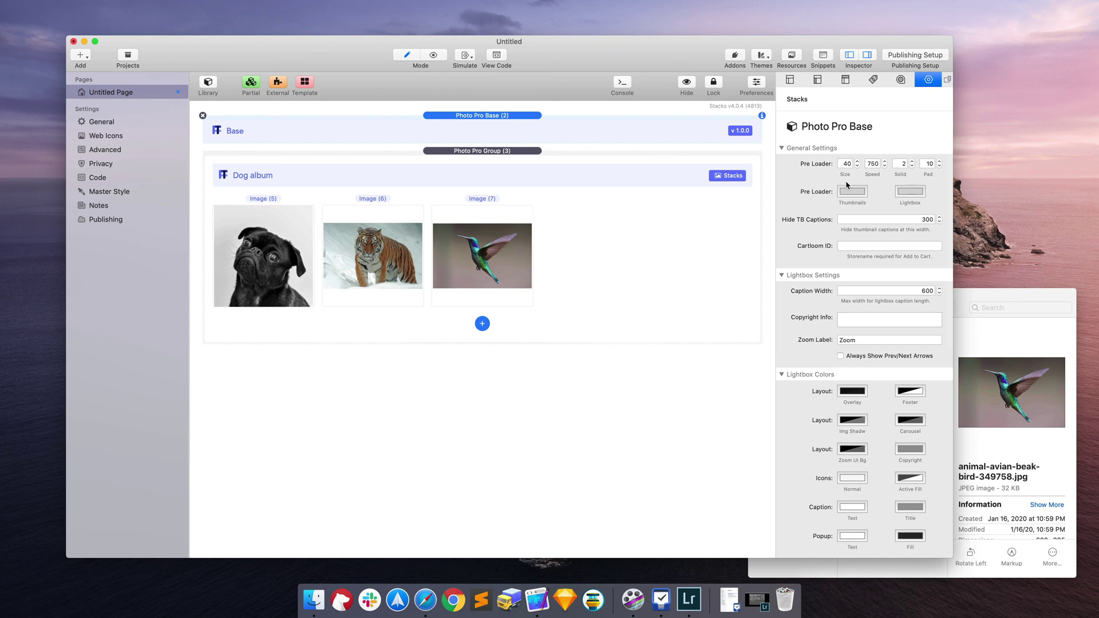
pyautogui.scroll(-5, 799, 201)
pyautogui.scroll(-5, 799, 201)
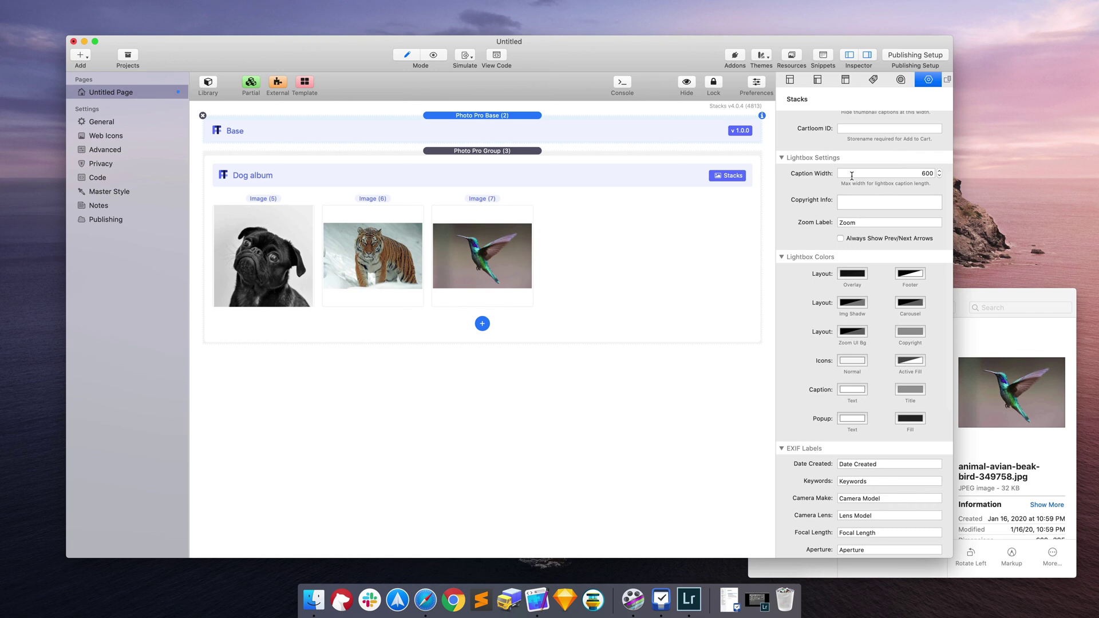
pyautogui.click(857, 198)
pyautogui.scroll(-1, 784, 238)
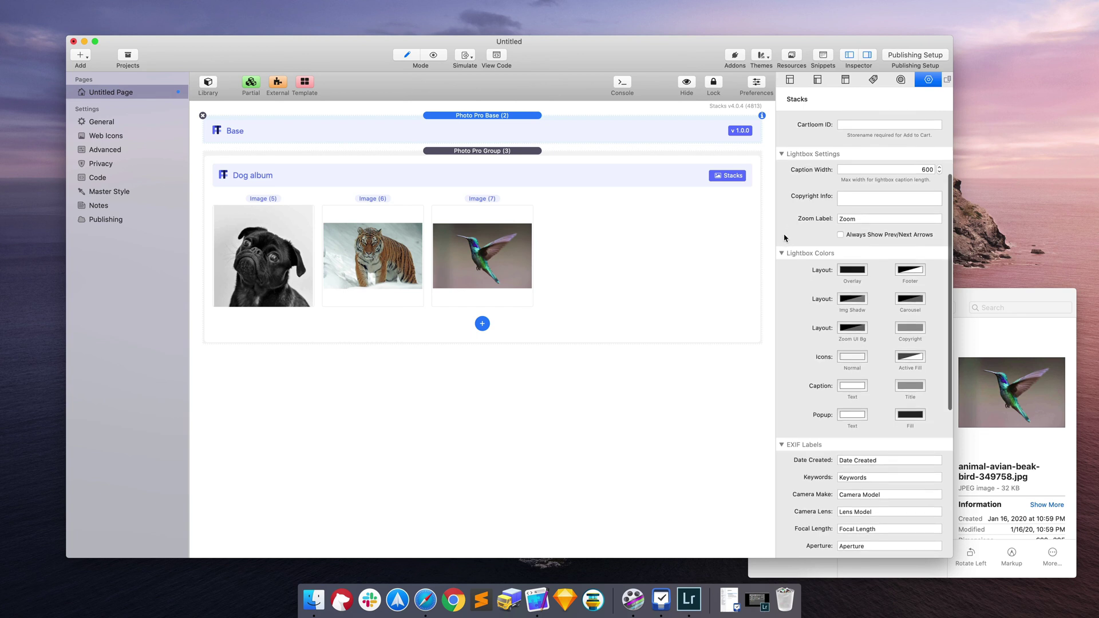
pyautogui.scroll(-2, 784, 238)
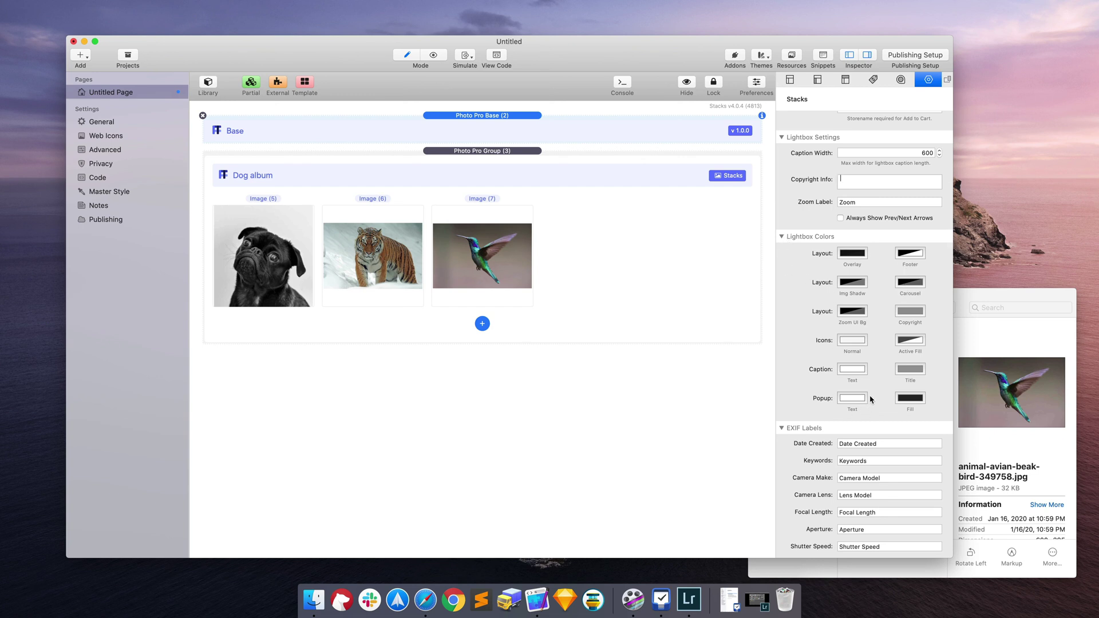
# - Review the settings of the Photo Pro Group and the pug image stack, and preview the page
pyautogui.click(389, 181)
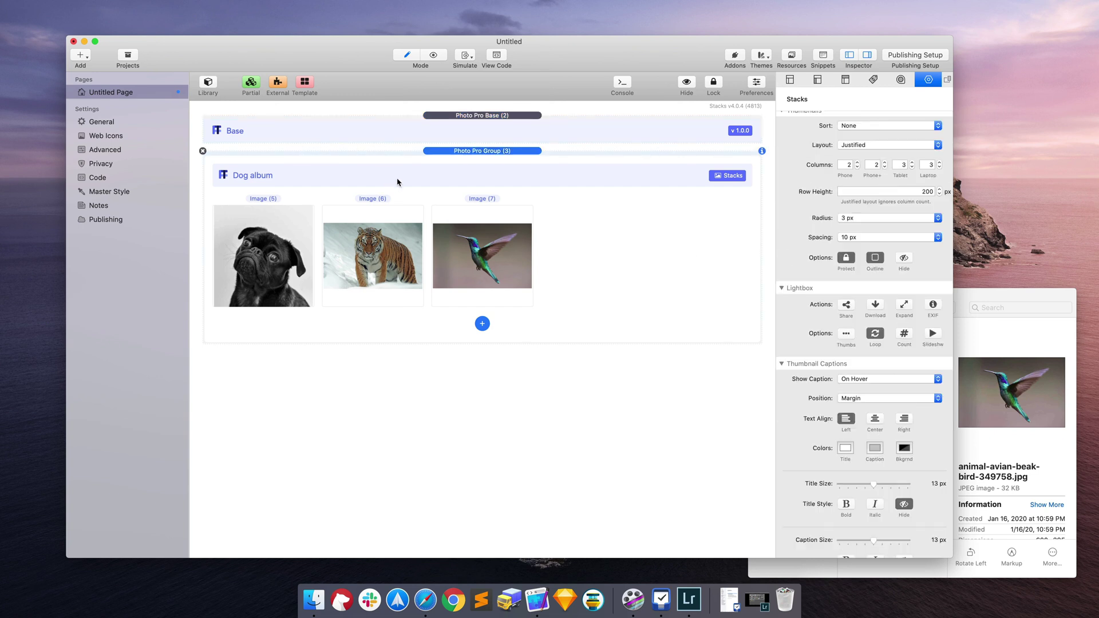
pyautogui.scroll(5, 898, 293)
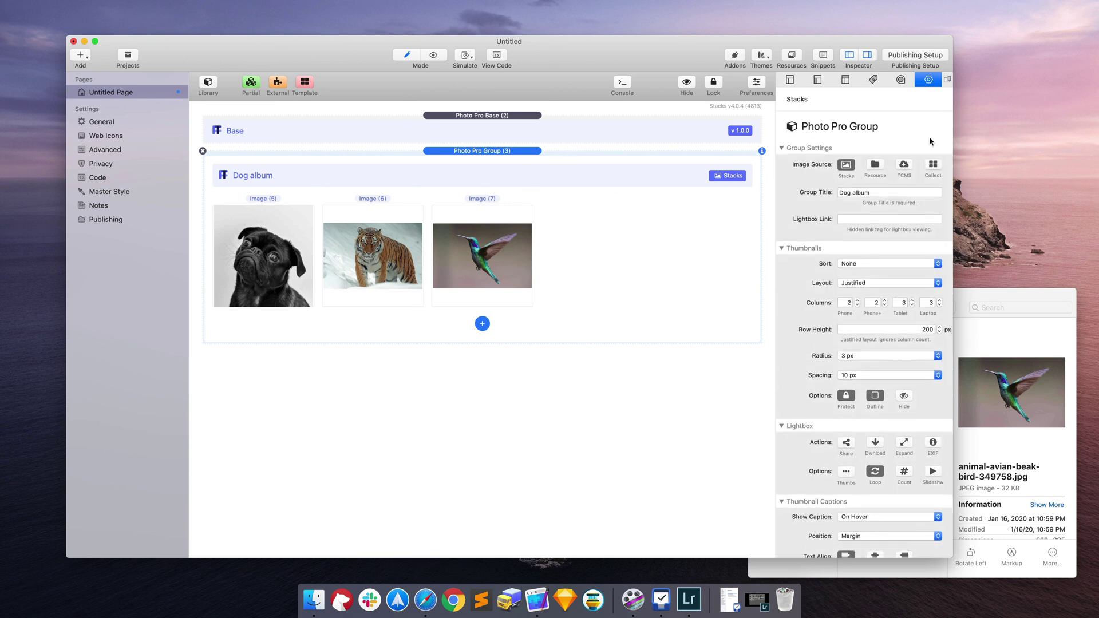
pyautogui.click(256, 246)
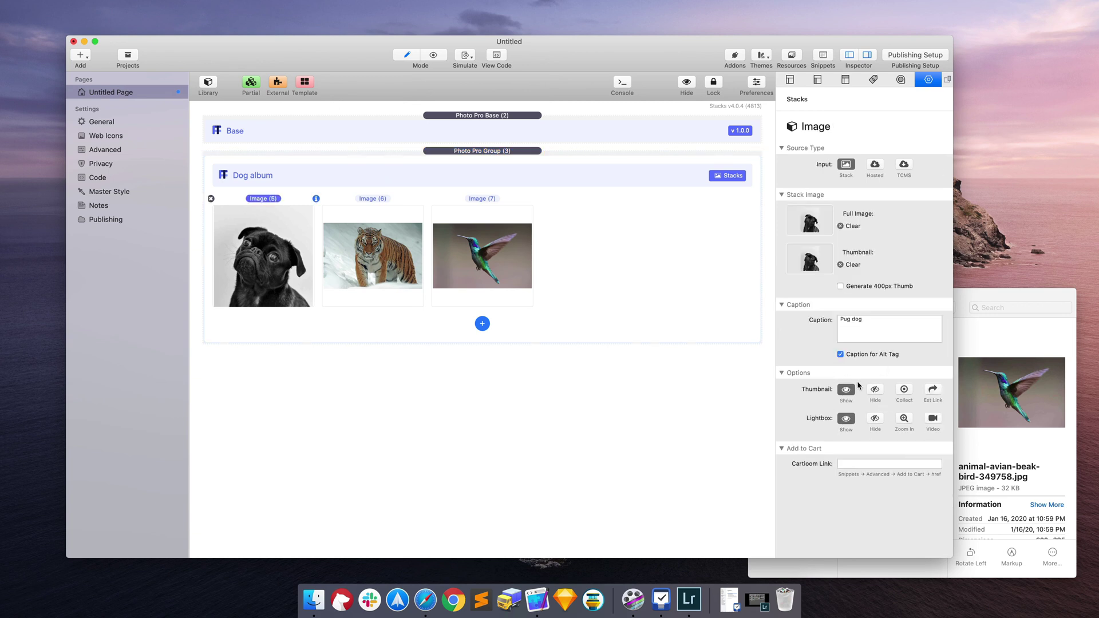
pyautogui.click(513, 486)
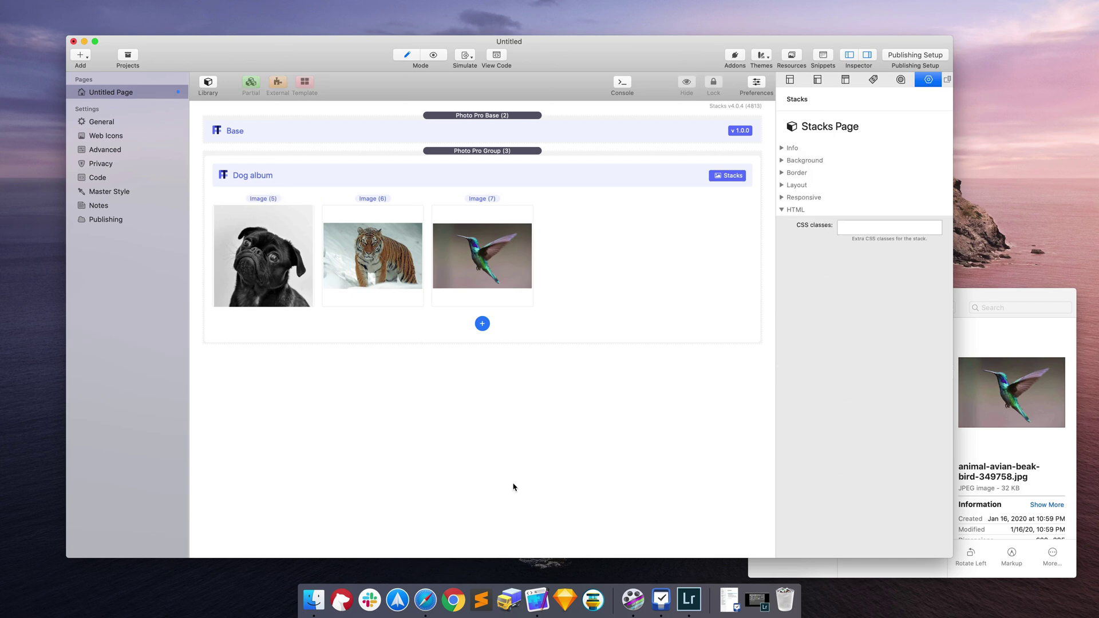
pyautogui.press('super+r')
pyautogui.scroll(5, 551, 418)
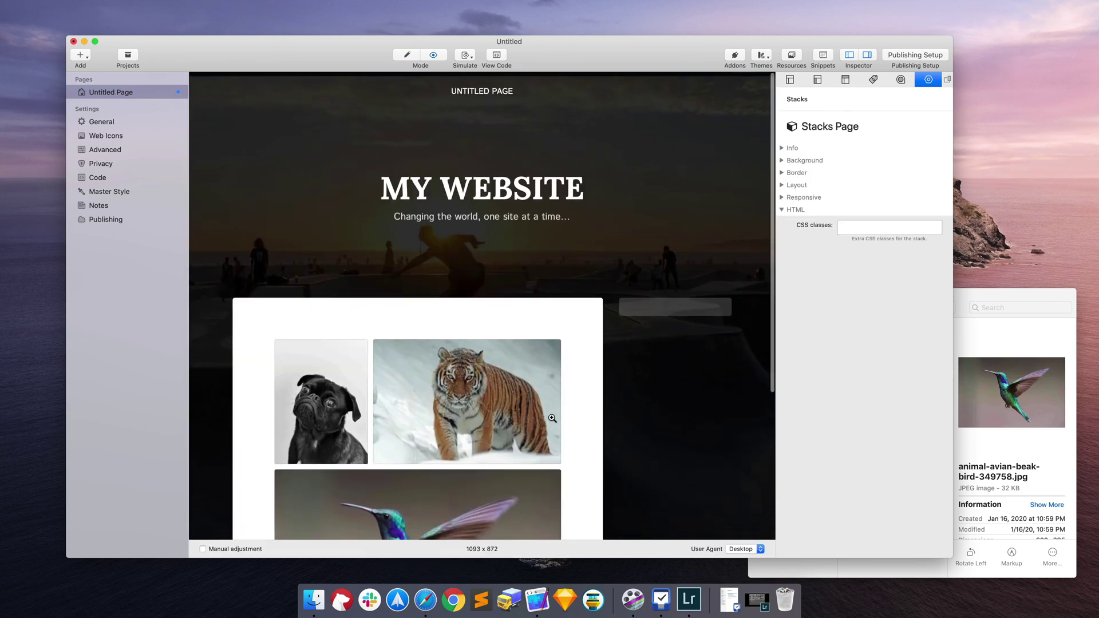
pyautogui.scroll(-2, 552, 418)
# - Return to edit mode and add three empty image stacks to the Dog album group
pyautogui.press('super+e')
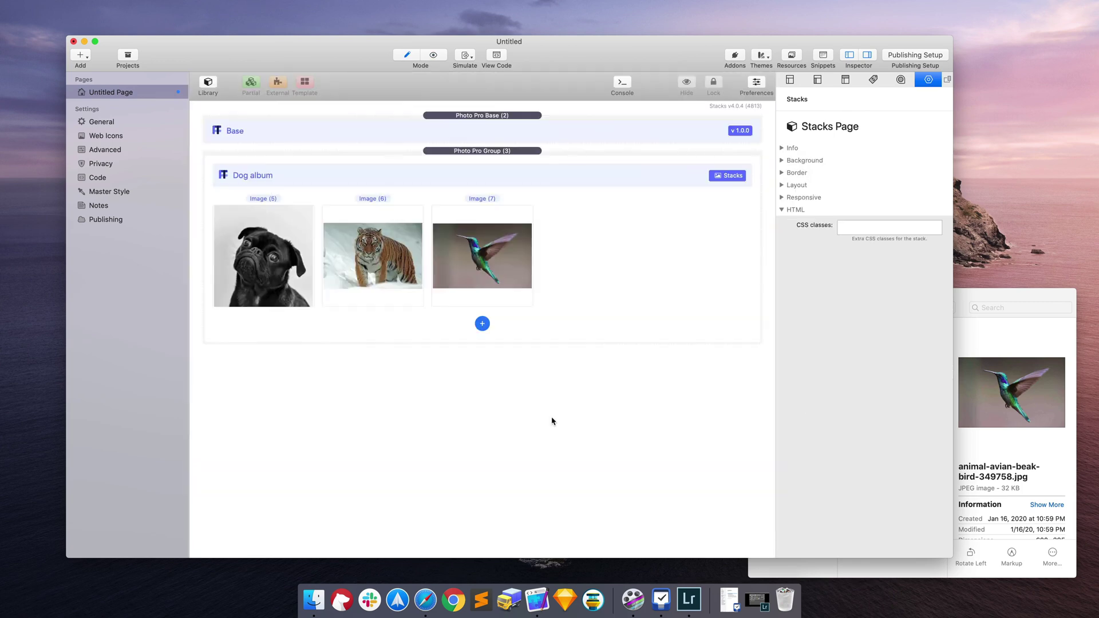
pyautogui.click(482, 324)
pyautogui.click(482, 324)
pyautogui.click(482, 324)
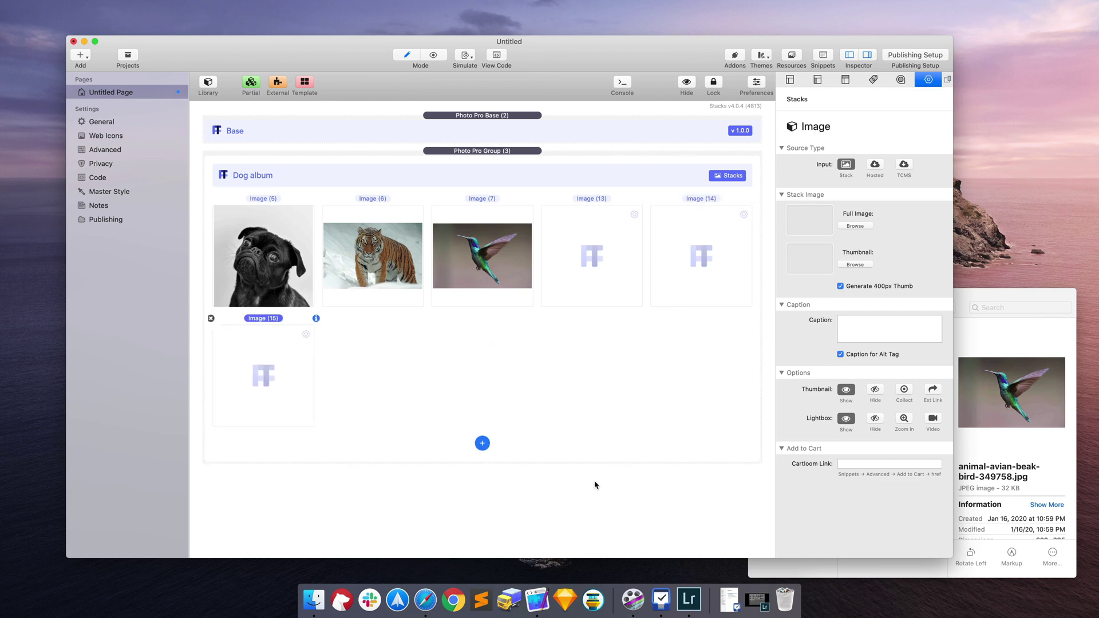
pyautogui.click(656, 506)
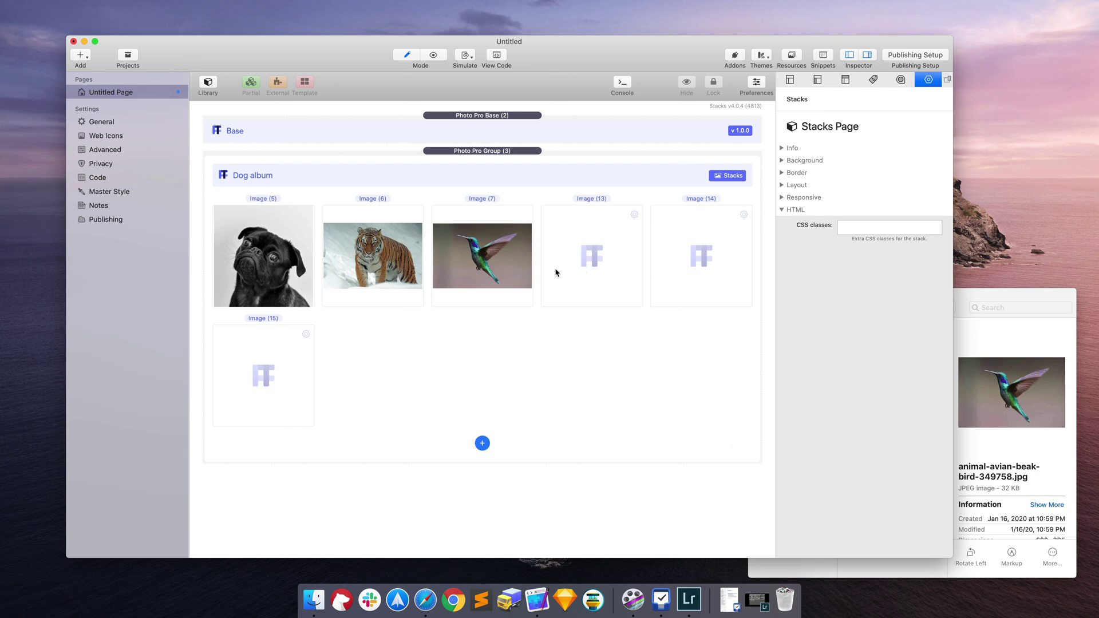
# - Set the Dog album group's image source to Resource and open the project's resources browser
pyautogui.click(591, 177)
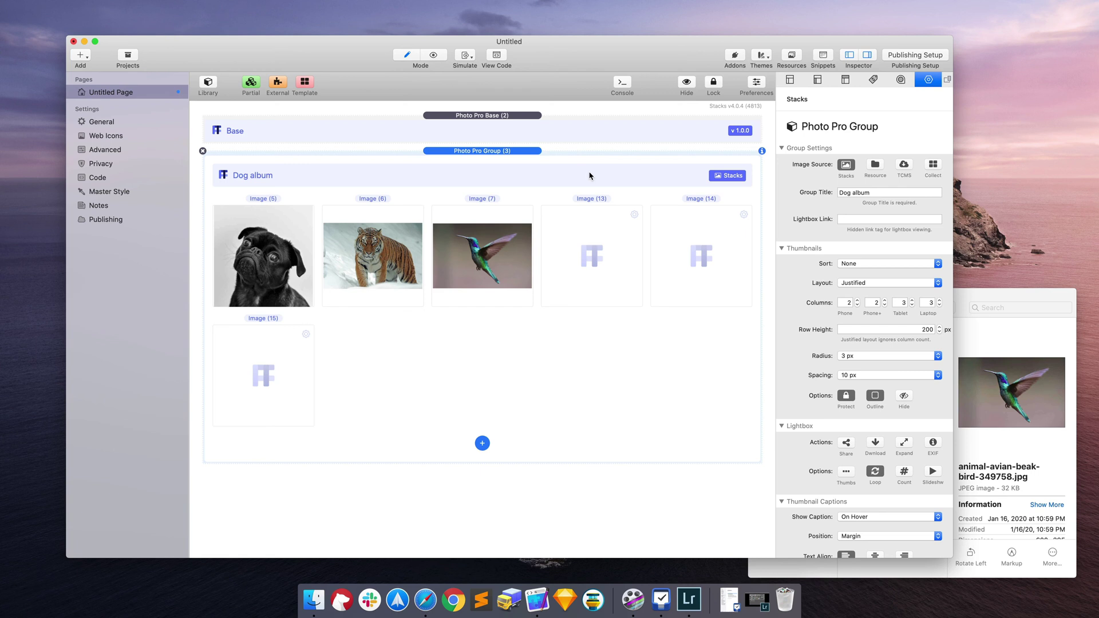
pyautogui.moveTo(563, 68); pyautogui.dragTo(542, 67)
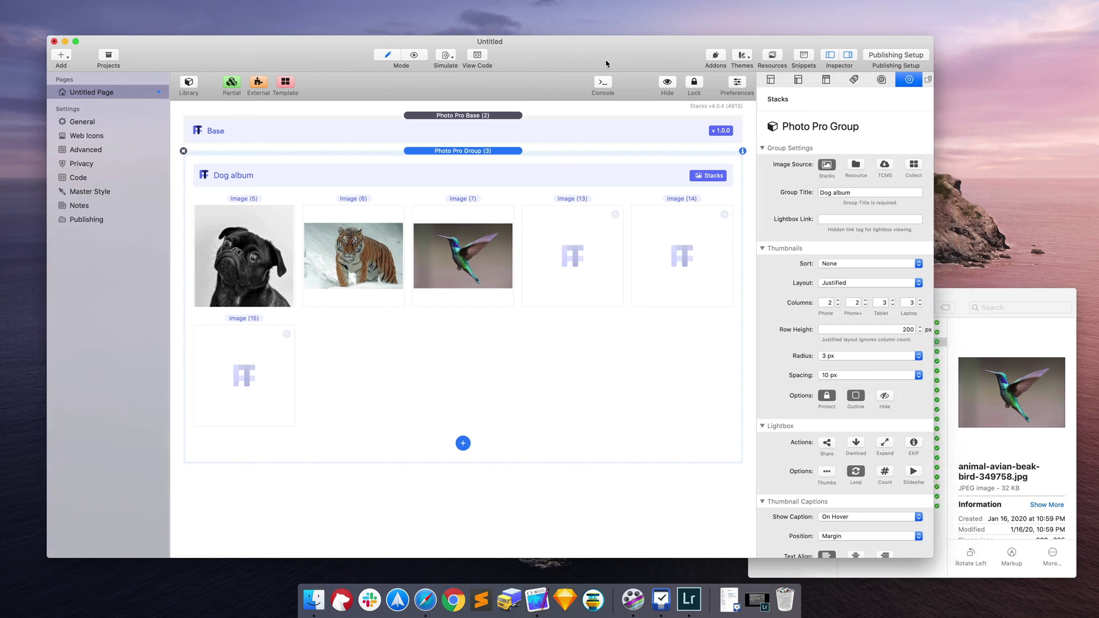
pyautogui.click(854, 165)
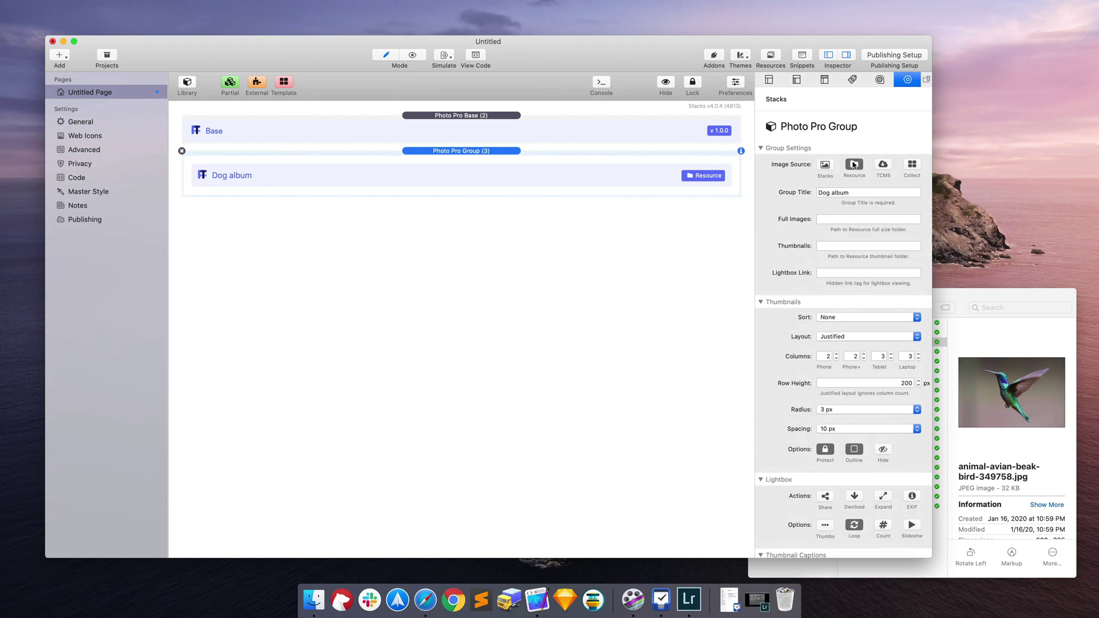
pyautogui.click(770, 55)
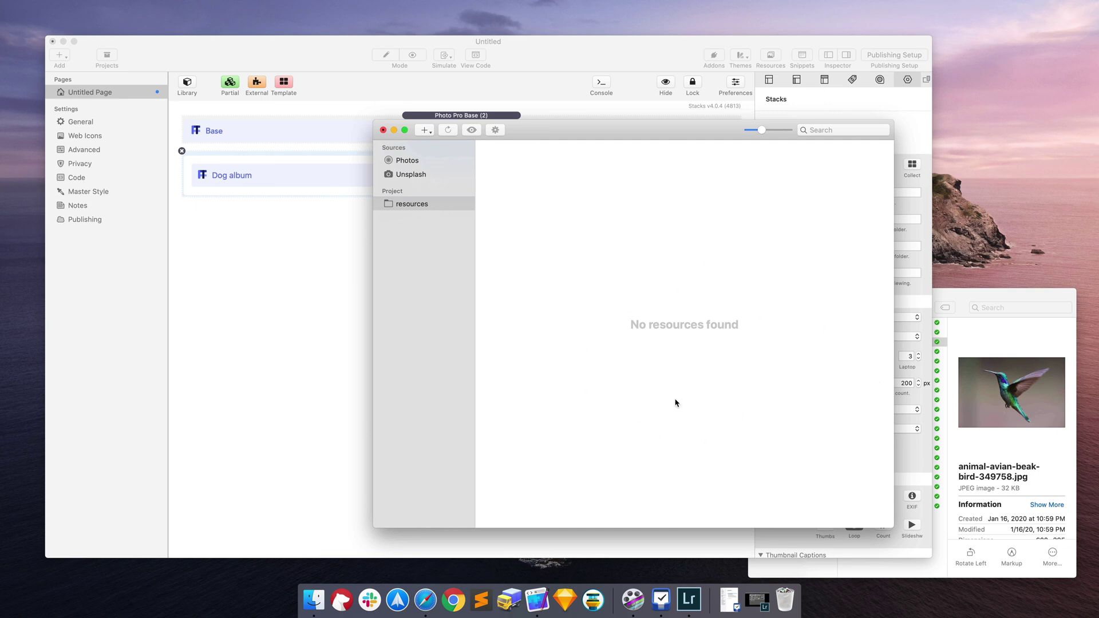
# - Close the resources browser, review the TCMS source options for the Dog album group, and set its image source back to Stacks
pyautogui.click(383, 130)
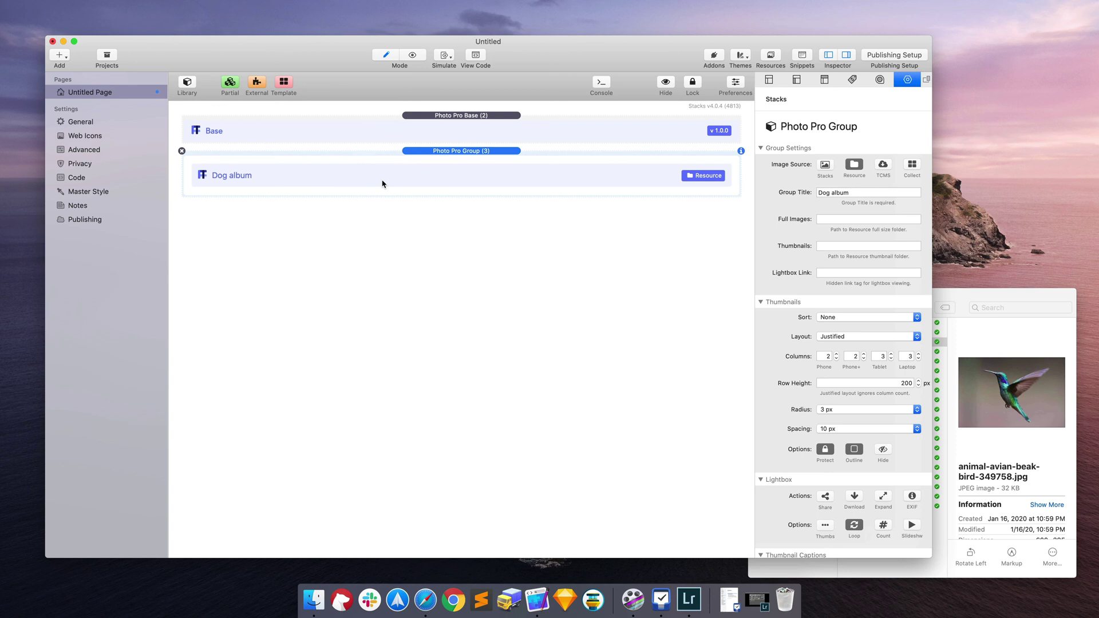
pyautogui.click(830, 167)
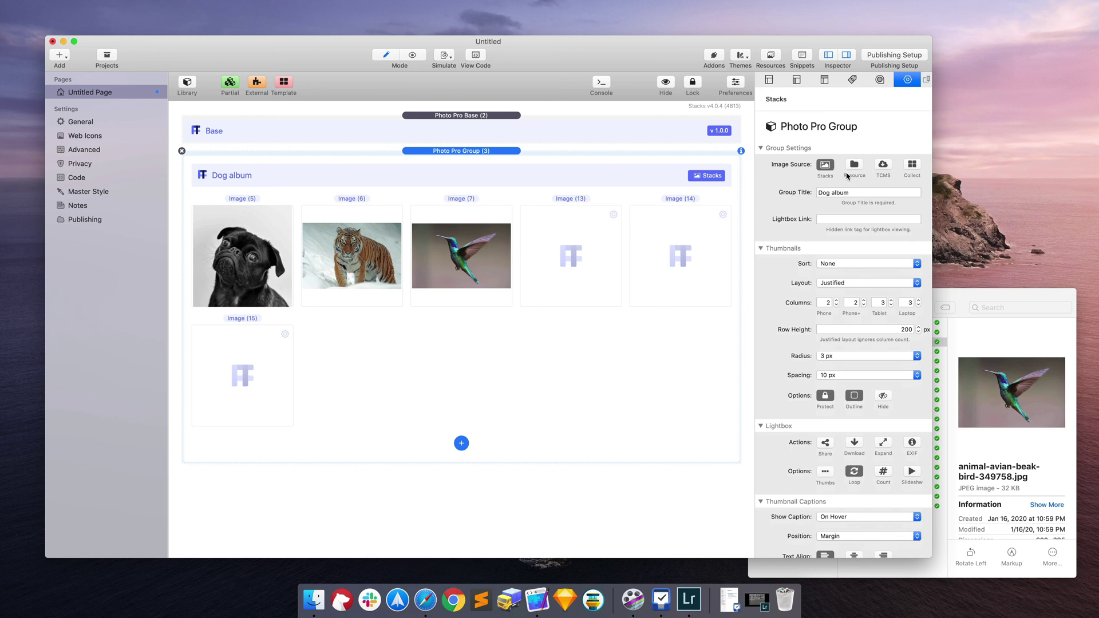
pyautogui.click(885, 165)
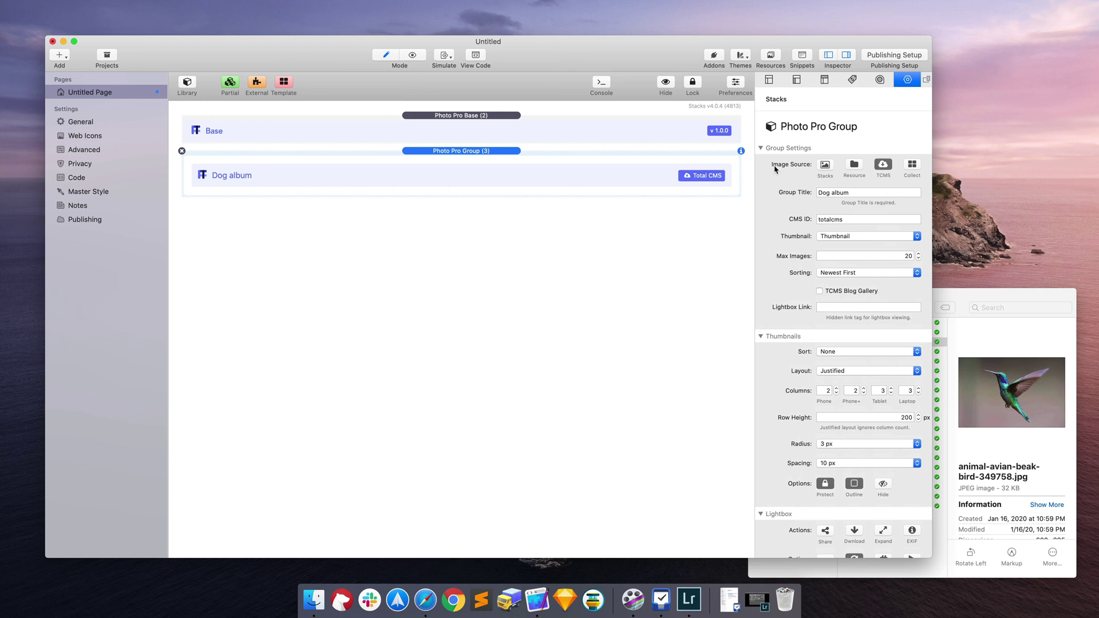
pyautogui.click(825, 165)
# - Review the TCMS input options of the pug image stack, set its input to Hosted, and deselect the stack
pyautogui.click(229, 256)
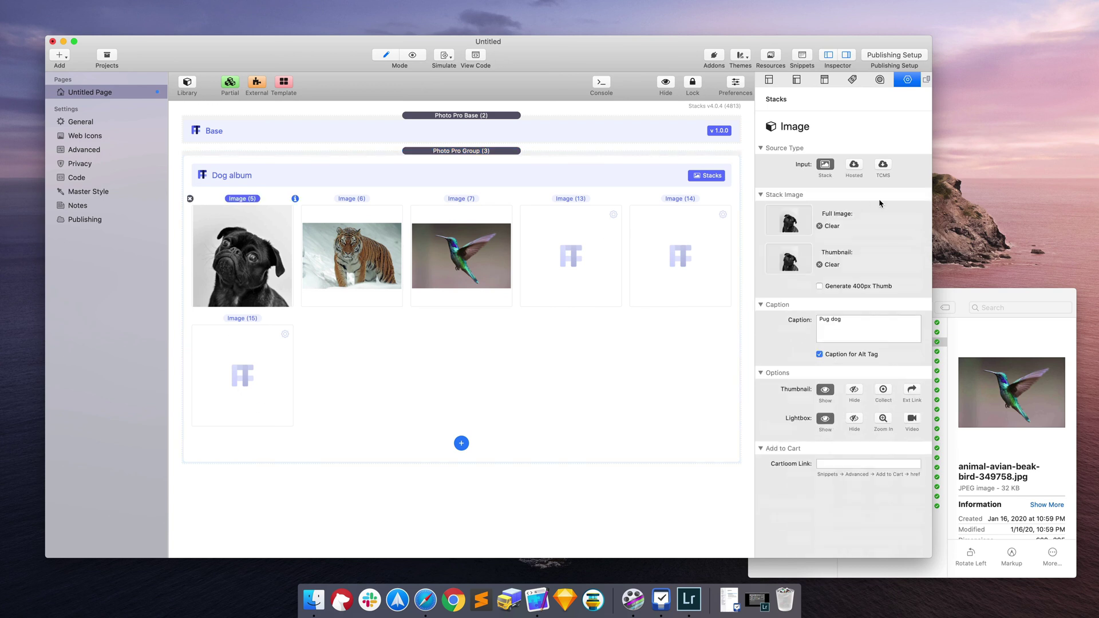
pyautogui.click(881, 166)
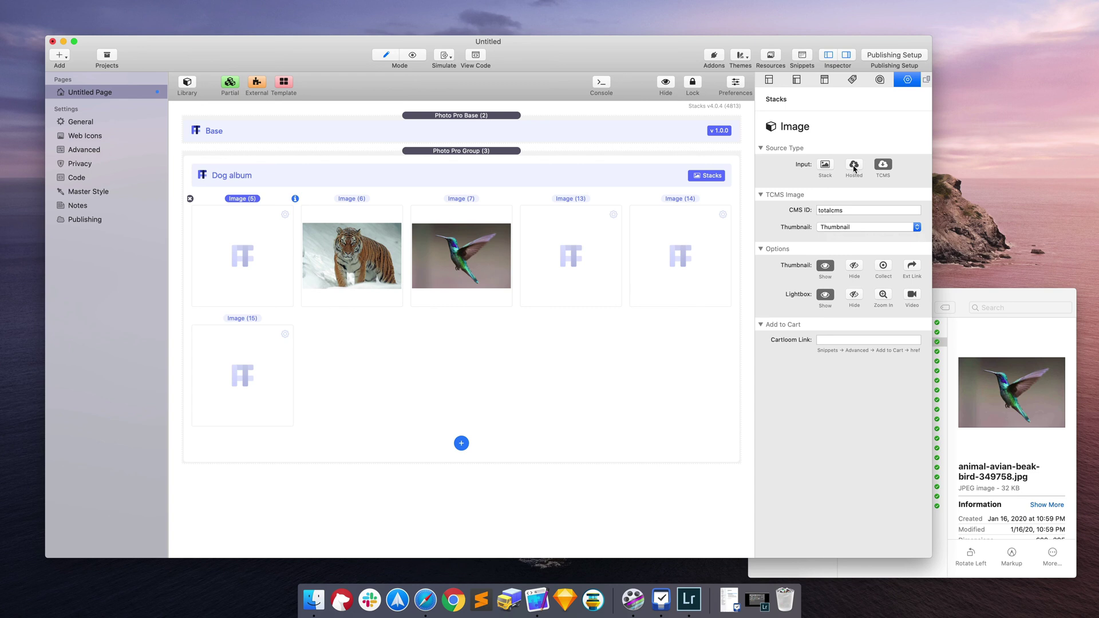
pyautogui.click(853, 167)
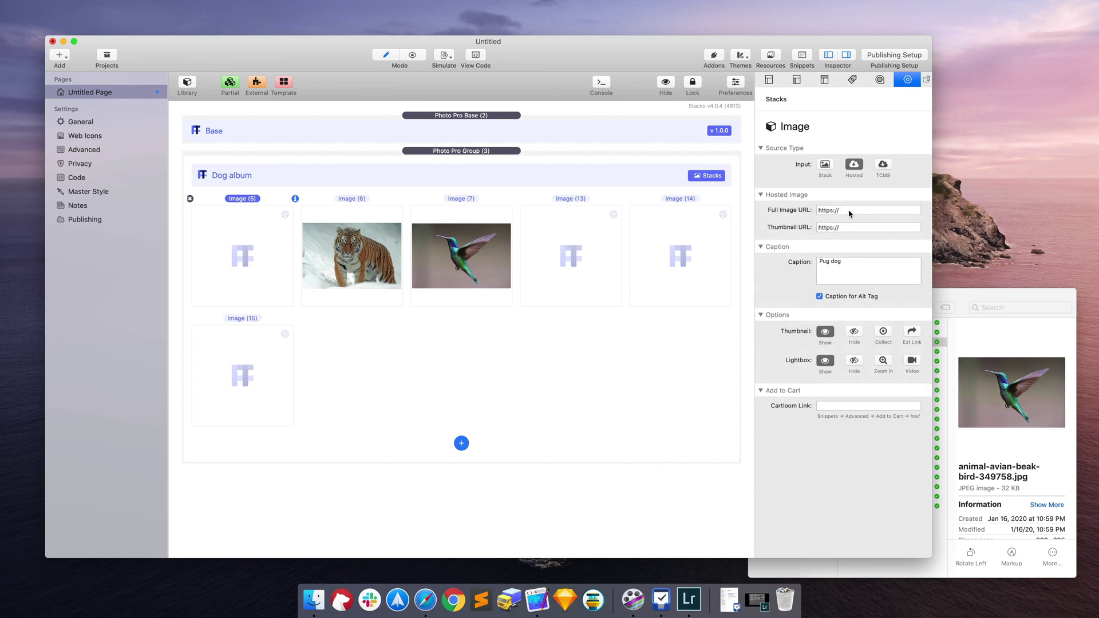
pyautogui.click(849, 211)
pyautogui.click(854, 227)
pyautogui.click(597, 129)
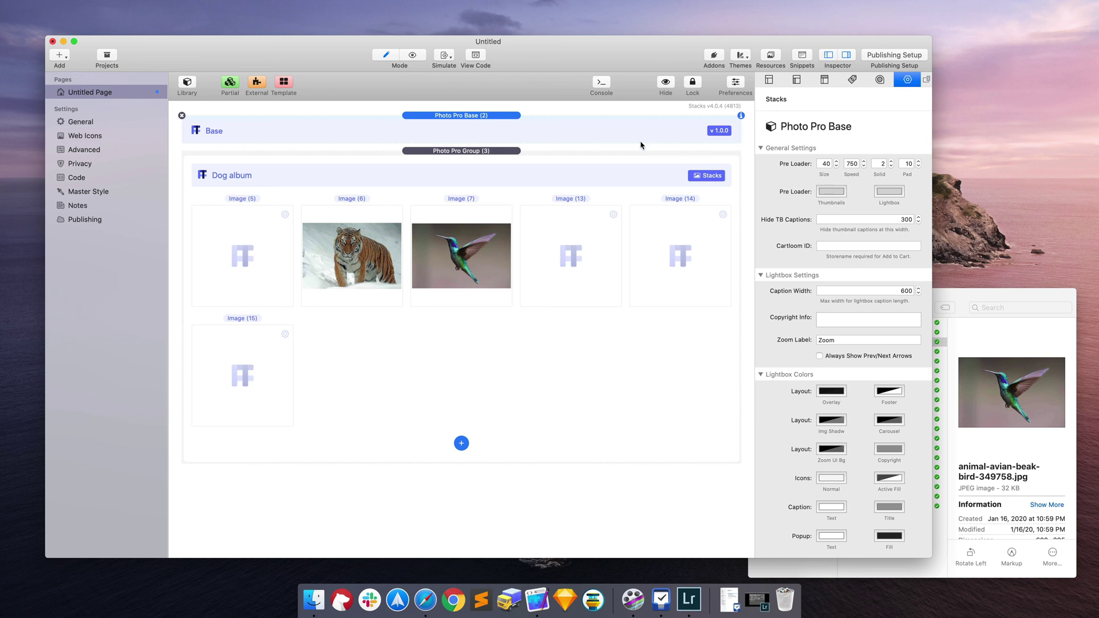
pyautogui.click(750, 178)
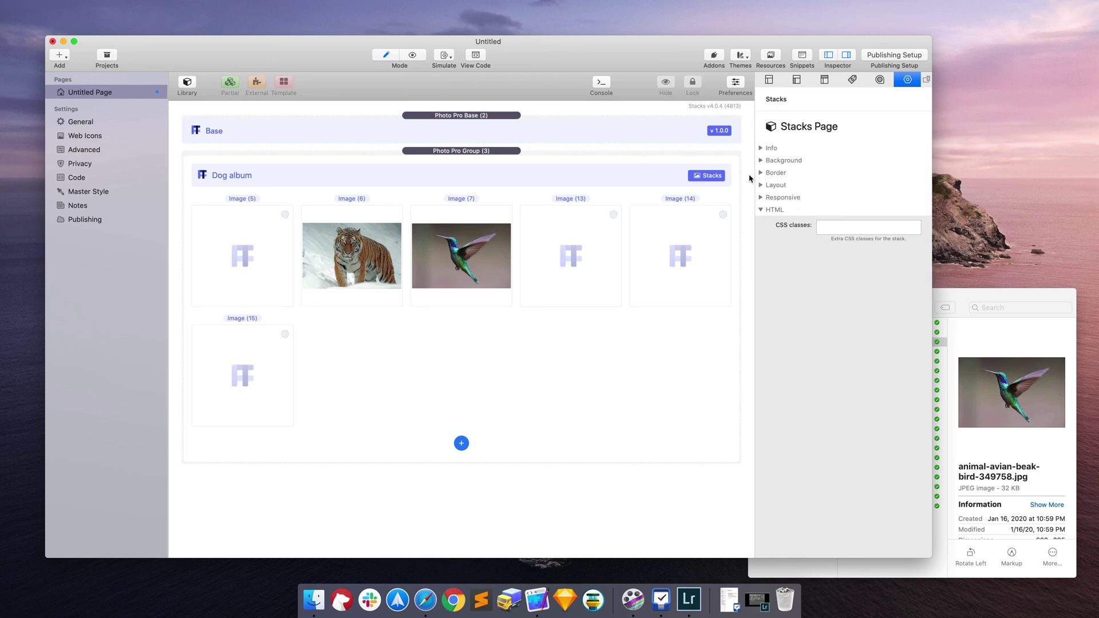